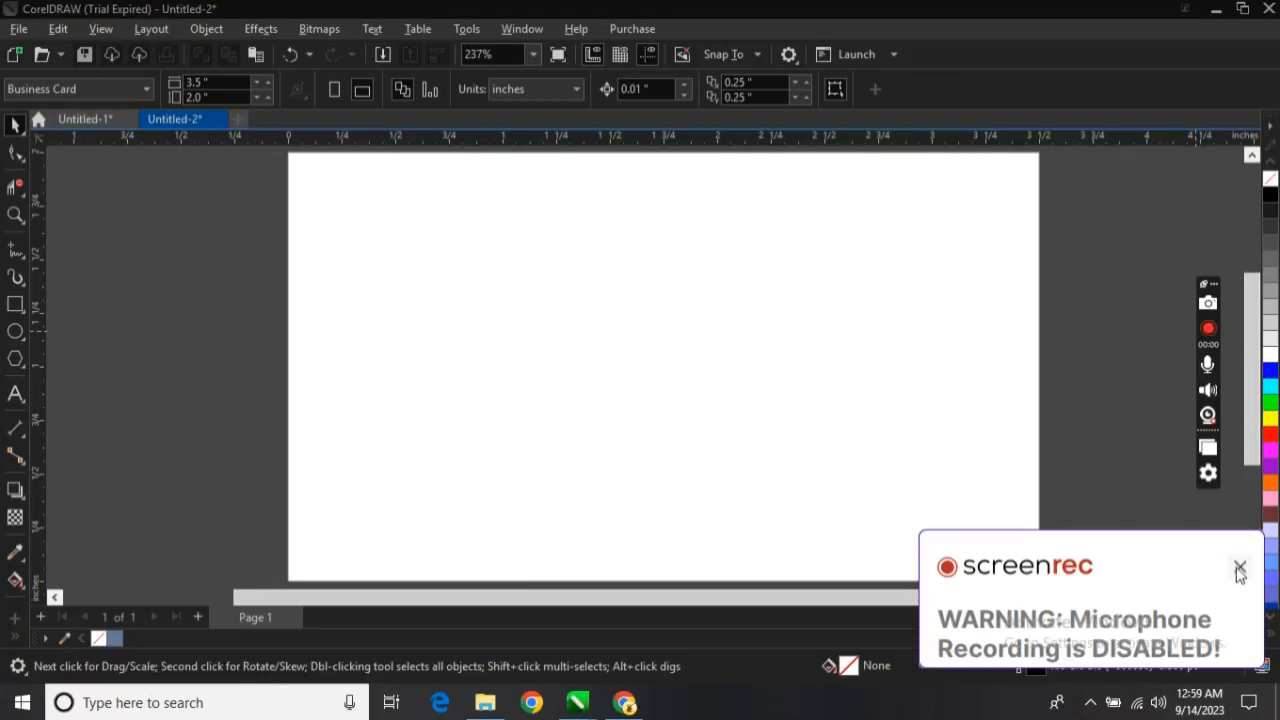
Step: Draw a square about 0.56 in per side near the centre of the page
{"action": "left_click", "coordinate": [1239, 568]}
{"action": "left_click", "coordinate": [15, 304]}
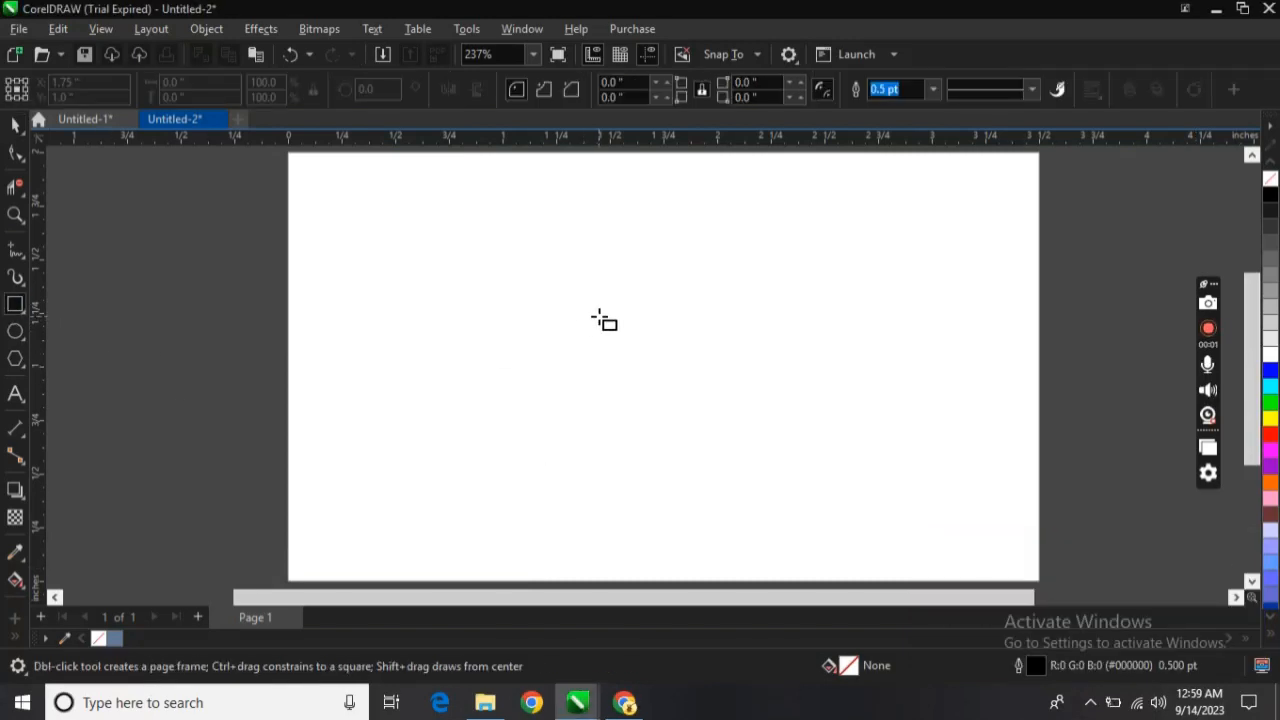
{"action": "mouse_move", "coordinate": [588, 292]}
{"action": "left_mouse_down"}
{"action": "mouse_move", "coordinate": [663, 393]}
{"action": "mouse_move", "coordinate": [709, 413]}
{"action": "left_mouse_up"}
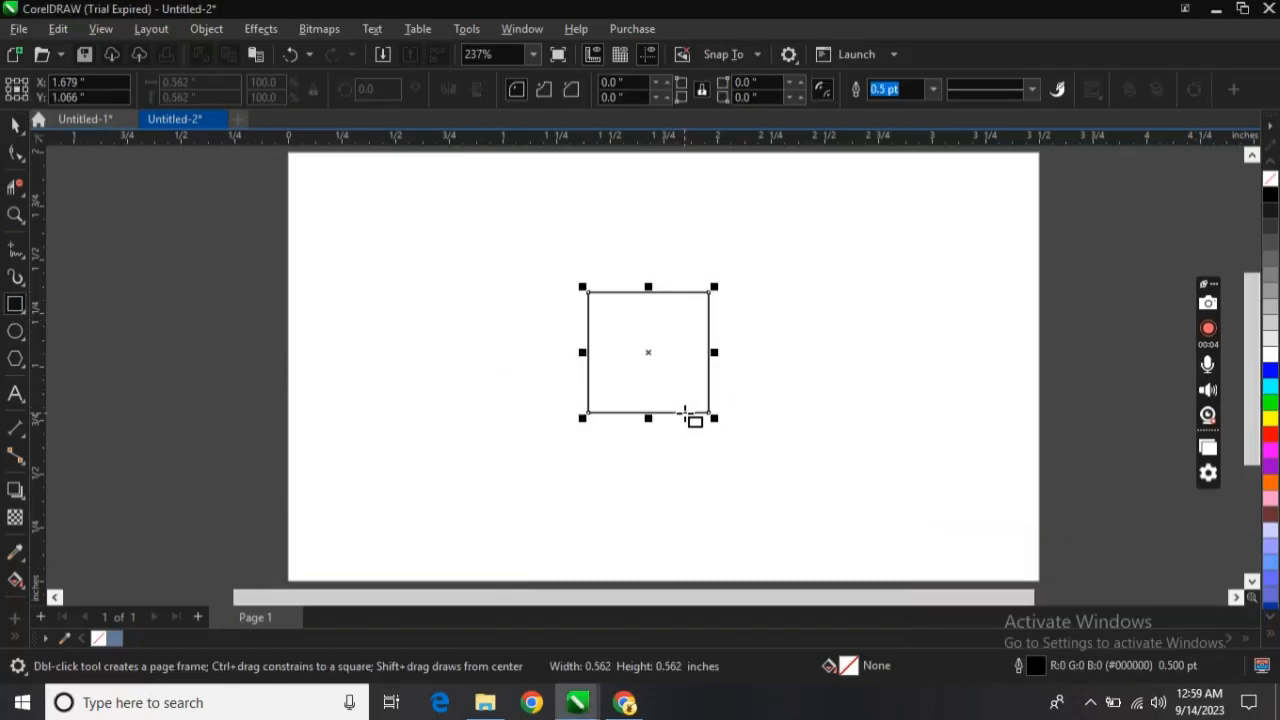
Step: Draw a circle about 0.5 in across centred on the square's top edge, and place a duplicate centred on its right edge
{"action": "left_click", "coordinate": [14, 334]}
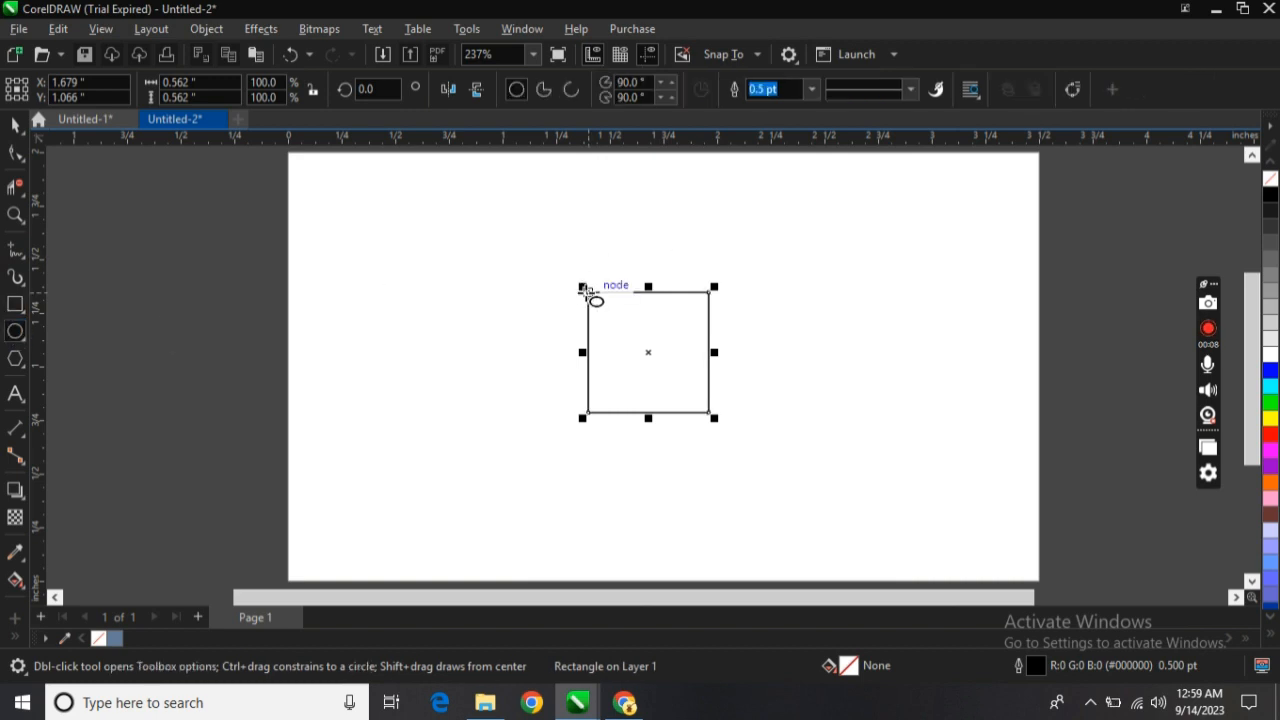
{"action": "left_click_drag", "start_coordinate": [588, 292], "coordinate": [667, 400]}
{"action": "mouse_move", "coordinate": [642, 347]}
{"action": "left_mouse_down"}
{"action": "mouse_move", "coordinate": [625, 312]}
{"action": "mouse_move", "coordinate": [636, 293]}
{"action": "left_mouse_up"}
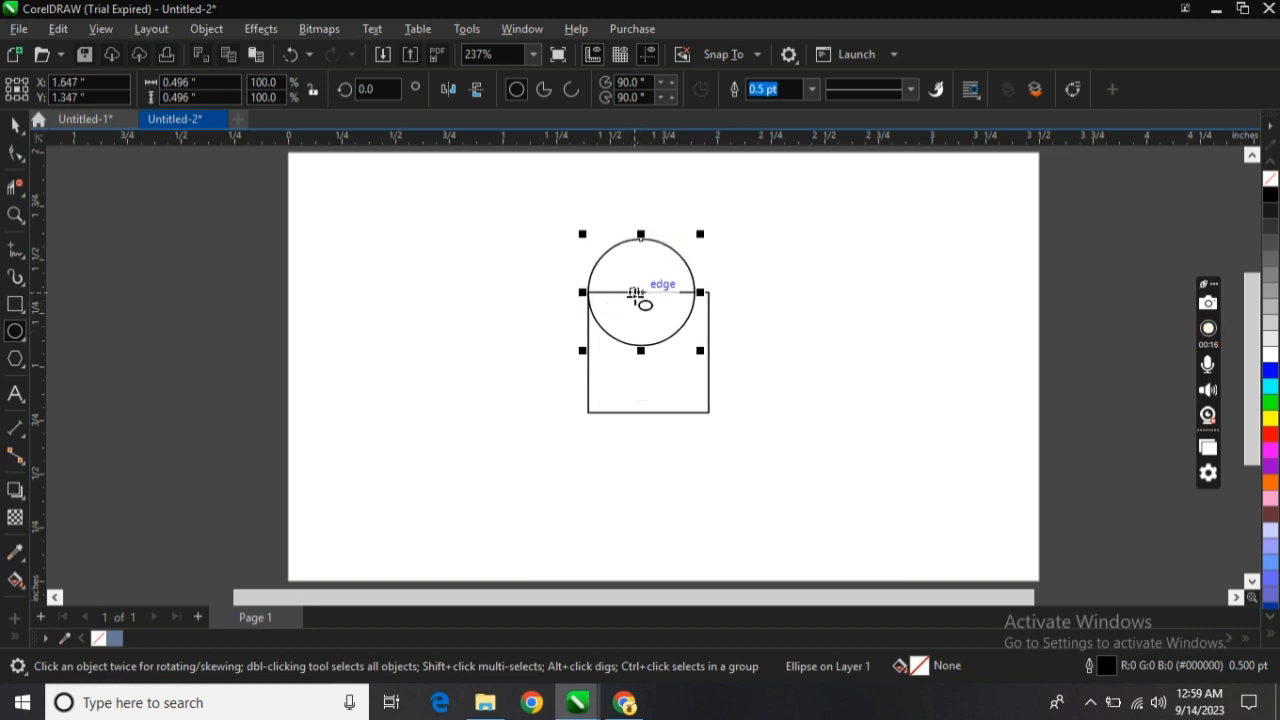
{"action": "key", "text": "ctrl+d"}
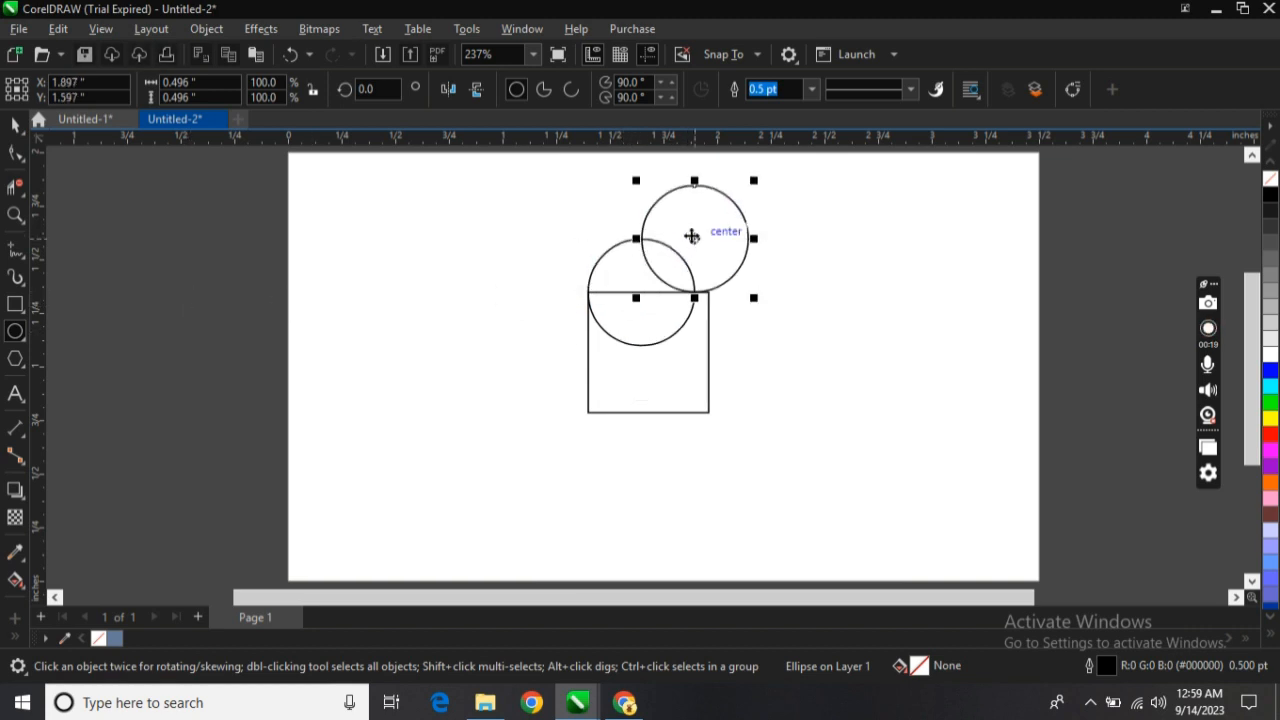
{"action": "left_click_drag", "start_coordinate": [691, 236], "coordinate": [709, 360]}
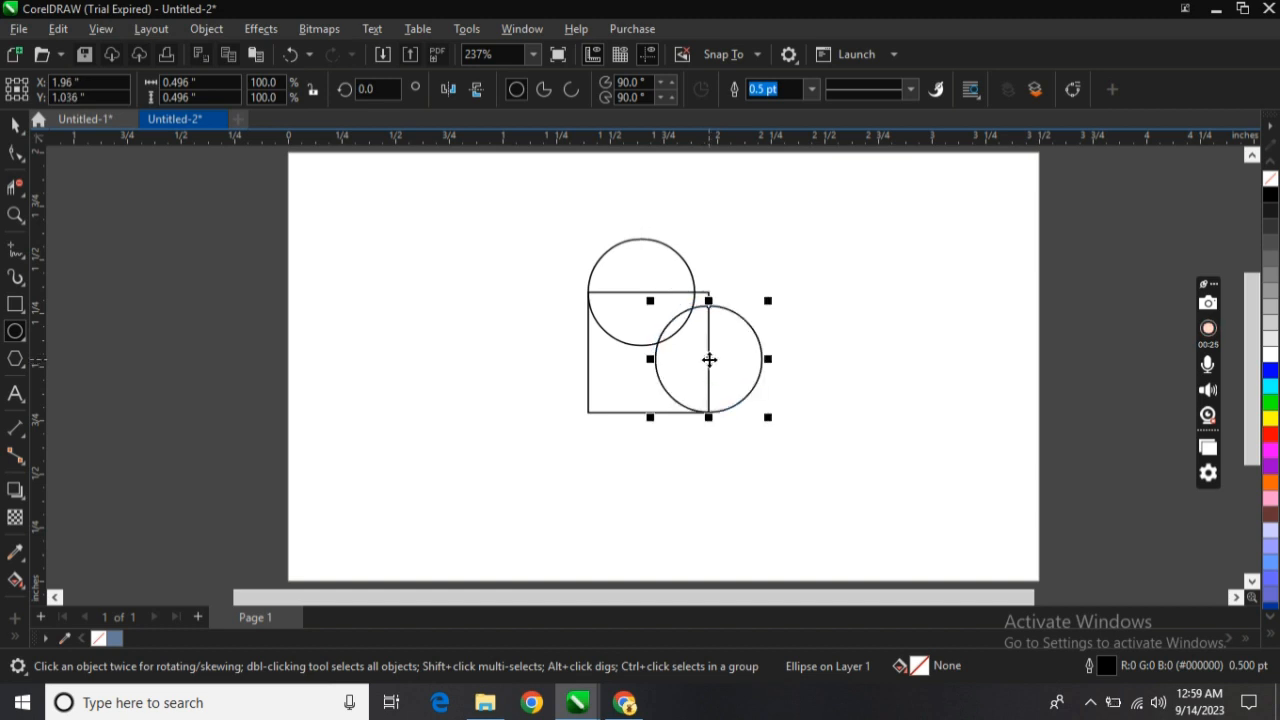
Step: Rotate the square and both circles together by about 45° to form a heart layout
{"action": "left_click", "coordinate": [14, 124]}
{"action": "left_click_drag", "start_coordinate": [511, 197], "coordinate": [789, 460]}
{"action": "left_click", "coordinate": [676, 329]}
{"action": "left_click_drag", "start_coordinate": [766, 416], "coordinate": [820, 321]}
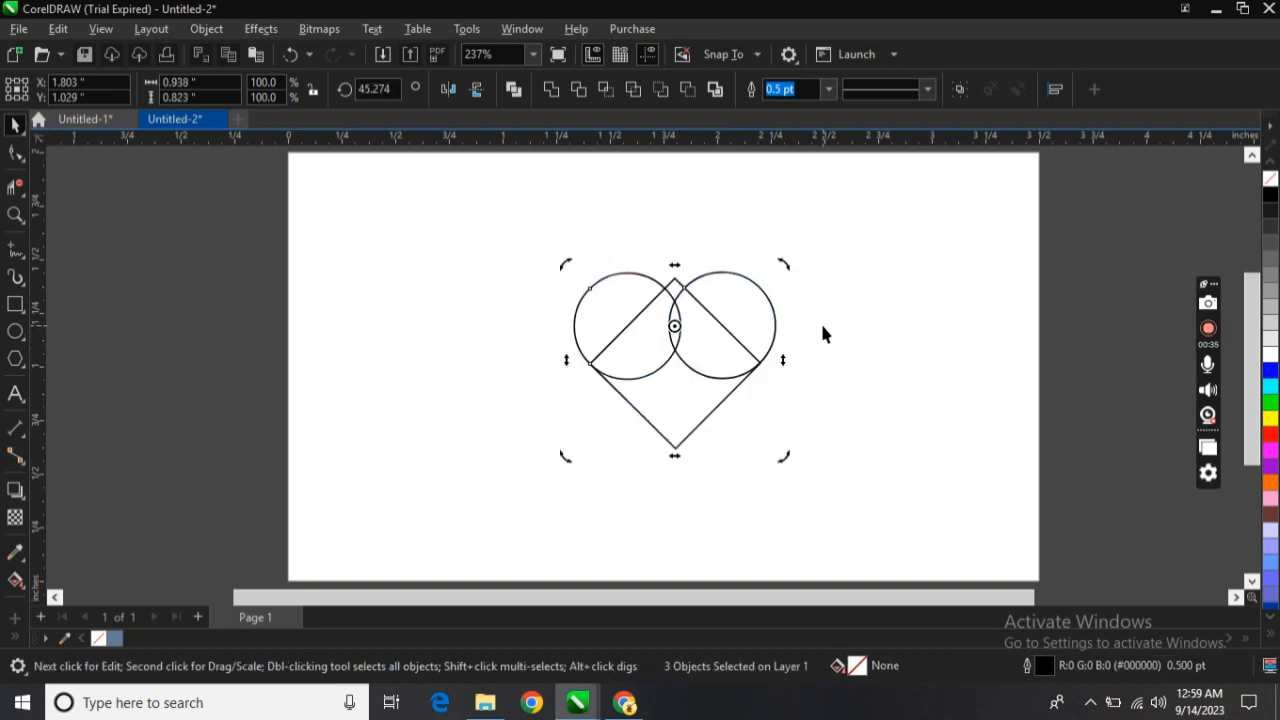
Step: Delete the overlapping inner segments of the circles and square, leaving only the heart's outer outline
{"action": "left_click", "coordinate": [15, 187]}
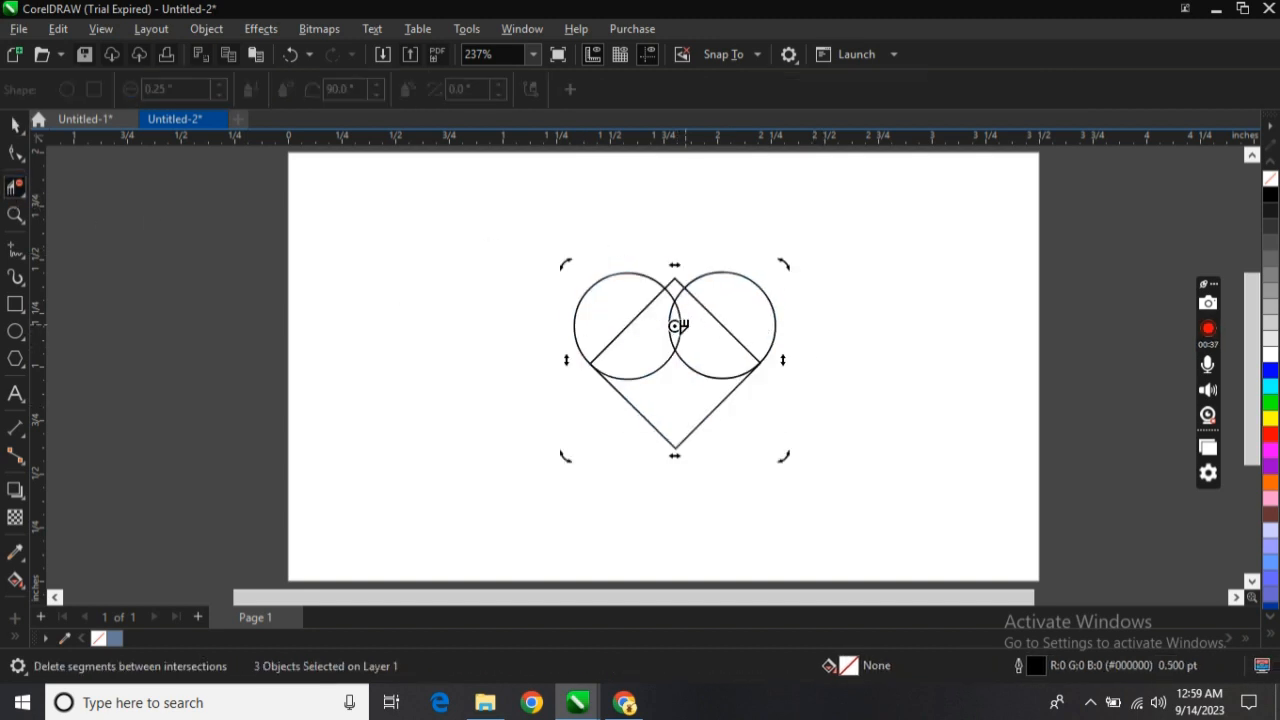
{"action": "left_click", "coordinate": [677, 340]}
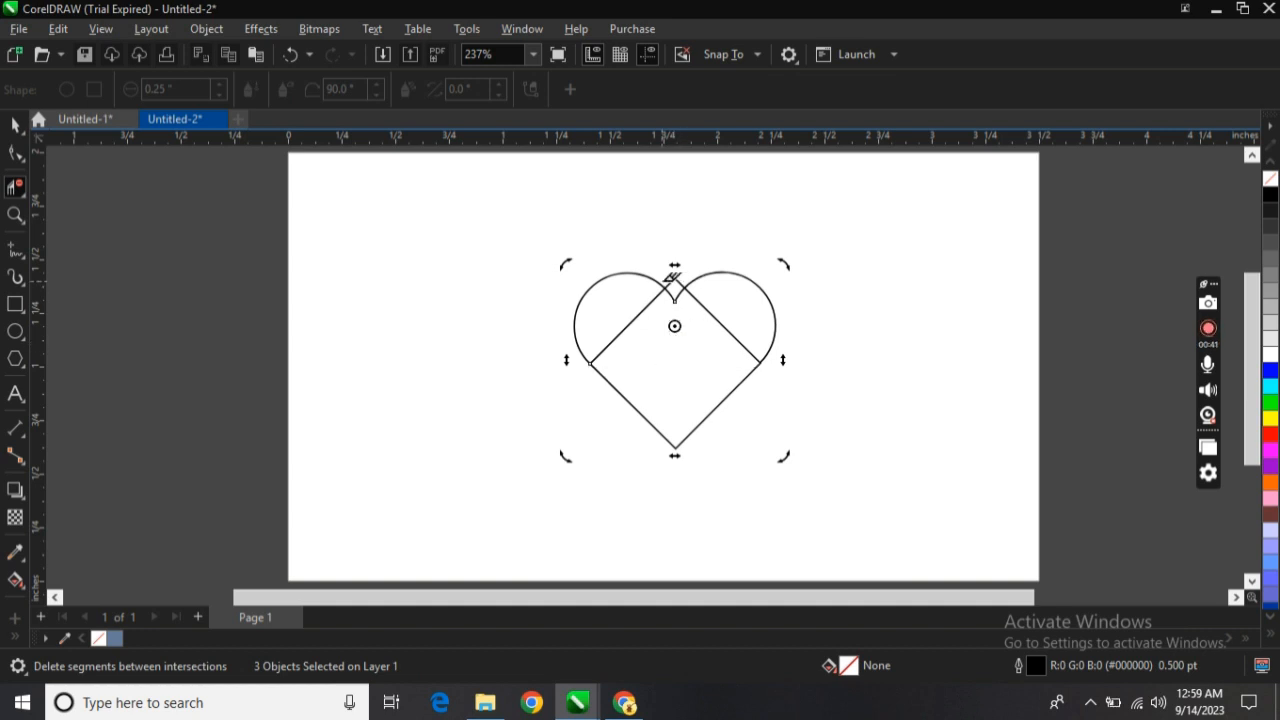
{"action": "left_click", "coordinate": [719, 319]}
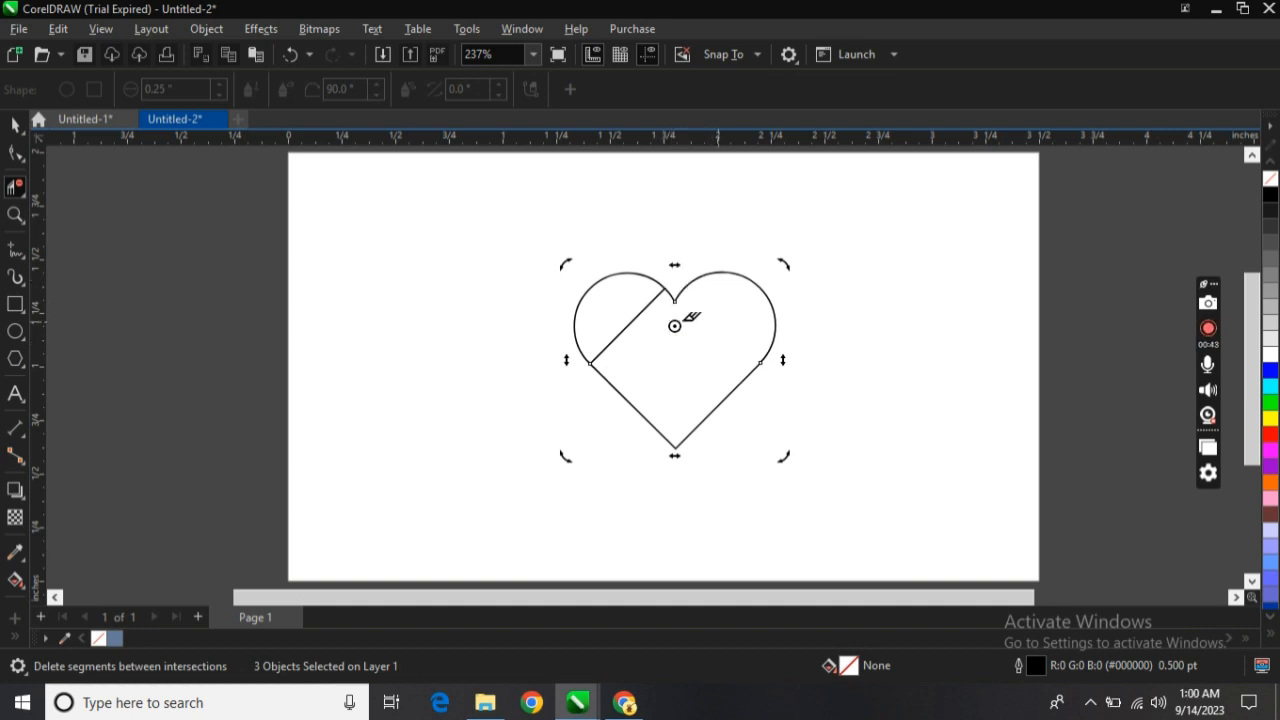
{"action": "left_click", "coordinate": [625, 327]}
Step: Group the three remaining outline pieces into one heart object
{"action": "left_click", "coordinate": [15, 125]}
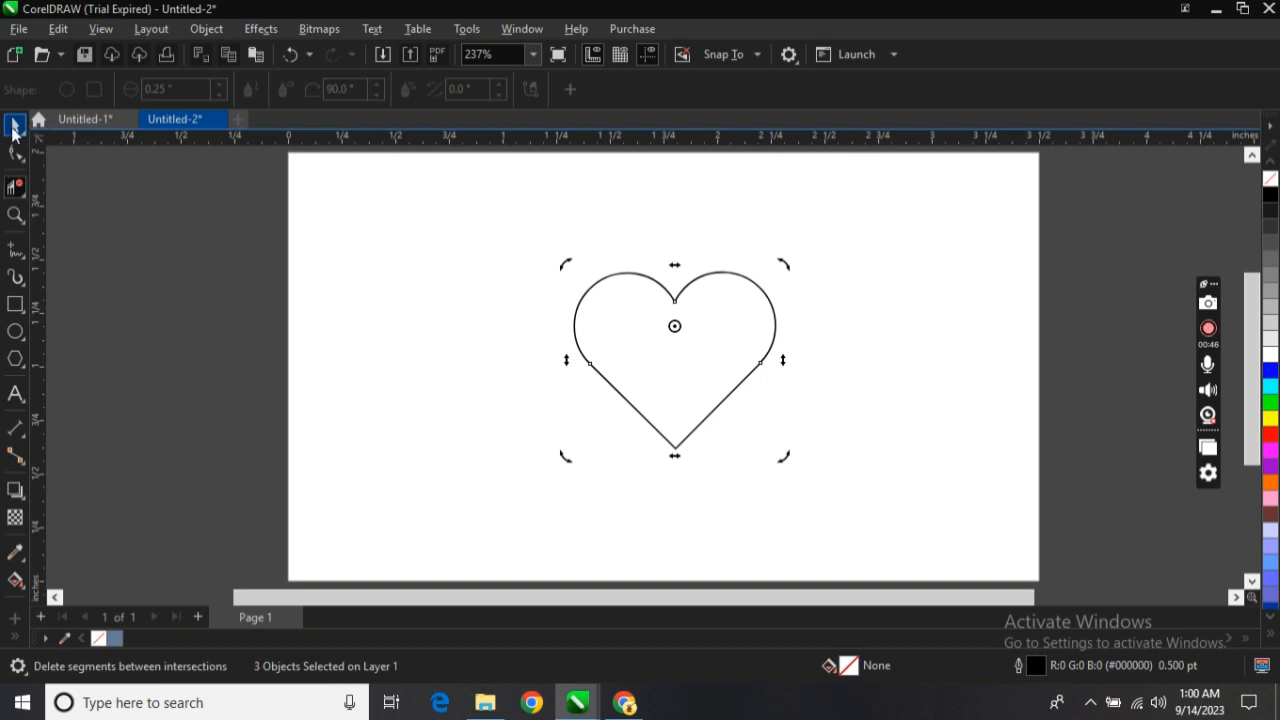
{"action": "left_click", "coordinate": [396, 264]}
{"action": "left_click_drag", "start_coordinate": [530, 250], "coordinate": [828, 478]}
{"action": "right_click", "coordinate": [697, 369]}
{"action": "left_click", "coordinate": [670, 298]}
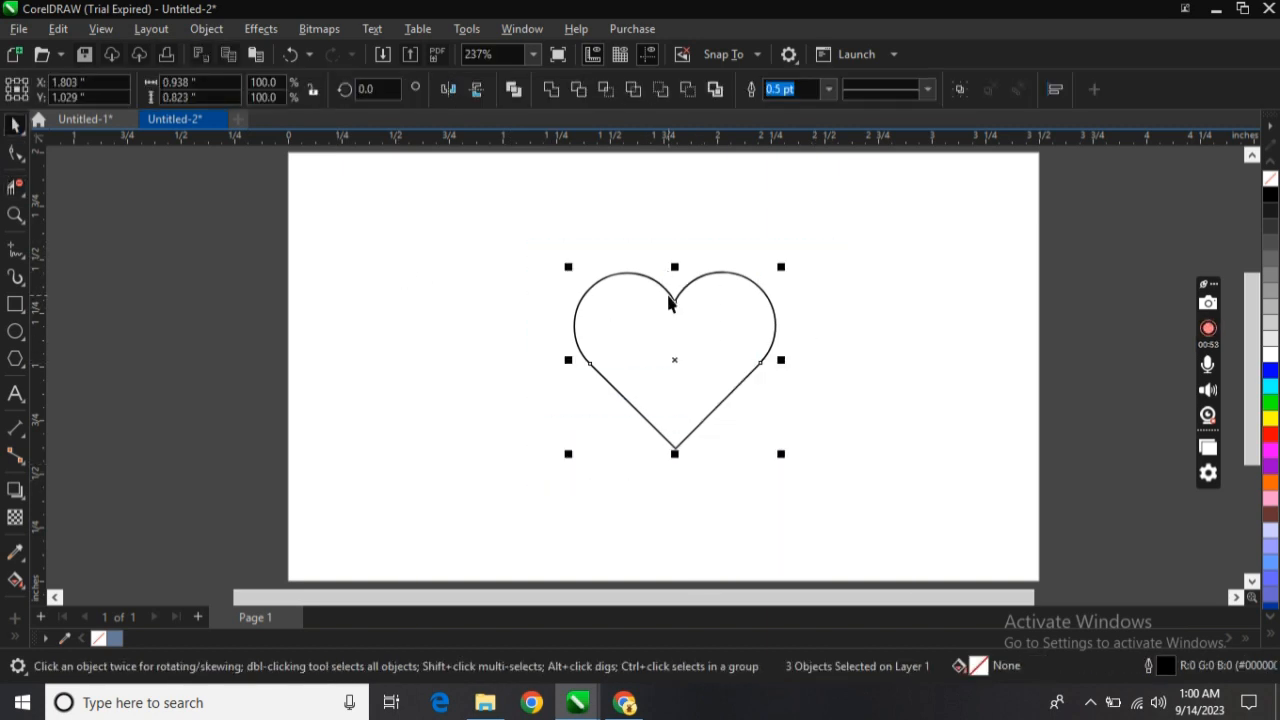
{"action": "right_click", "coordinate": [670, 298]}
{"action": "left_click", "coordinate": [713, 236]}
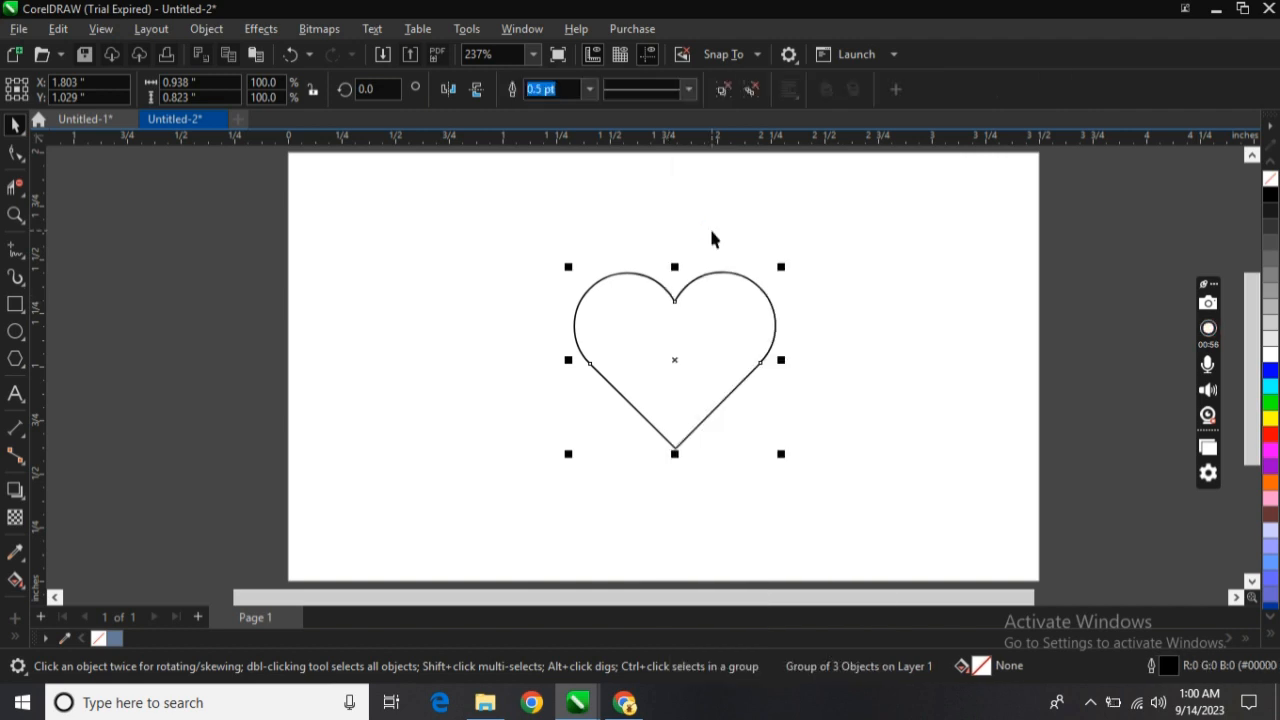
Step: Enlarge the heart to about 1.34 by 1.18 in and position it slightly left of the page centre
{"action": "left_click", "coordinate": [517, 246]}
{"action": "left_click_drag", "start_coordinate": [517, 246], "coordinate": [805, 462]}
{"action": "left_click_drag", "start_coordinate": [691, 370], "coordinate": [630, 360]}
{"action": "left_click_drag", "start_coordinate": [630, 360], "coordinate": [654, 335]}
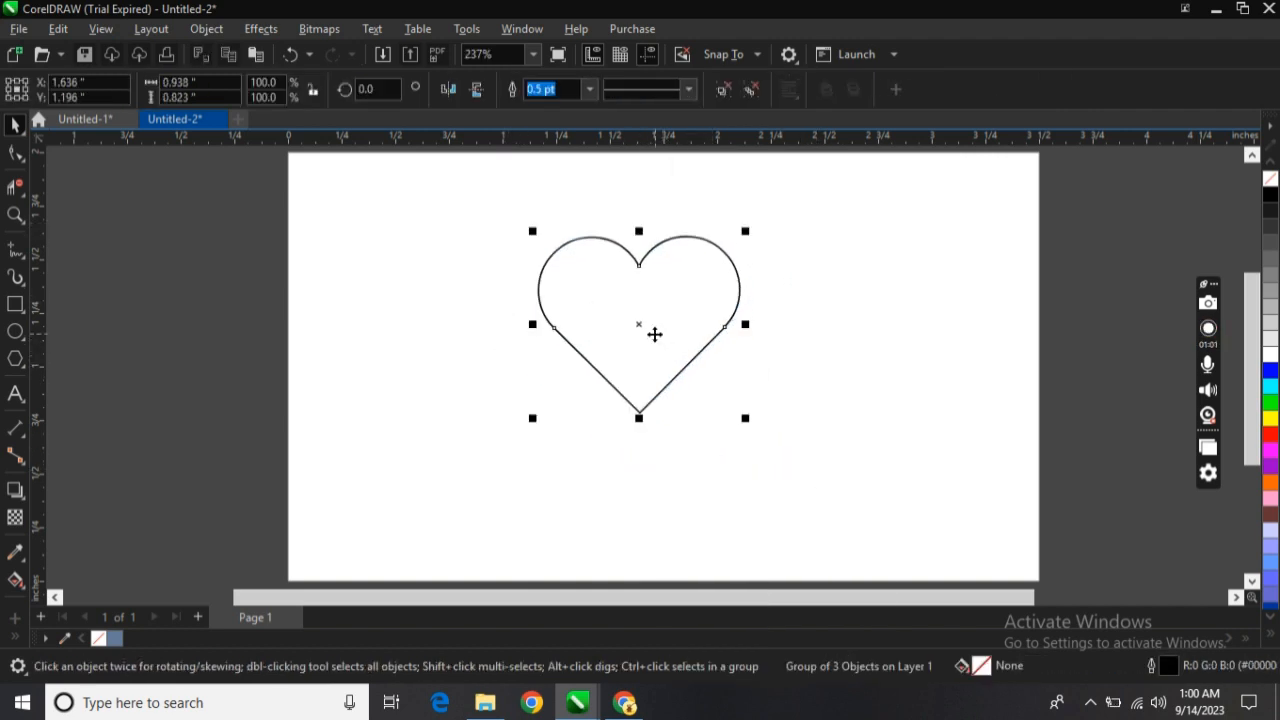
{"action": "left_click_drag", "start_coordinate": [747, 419], "coordinate": [788, 455]}
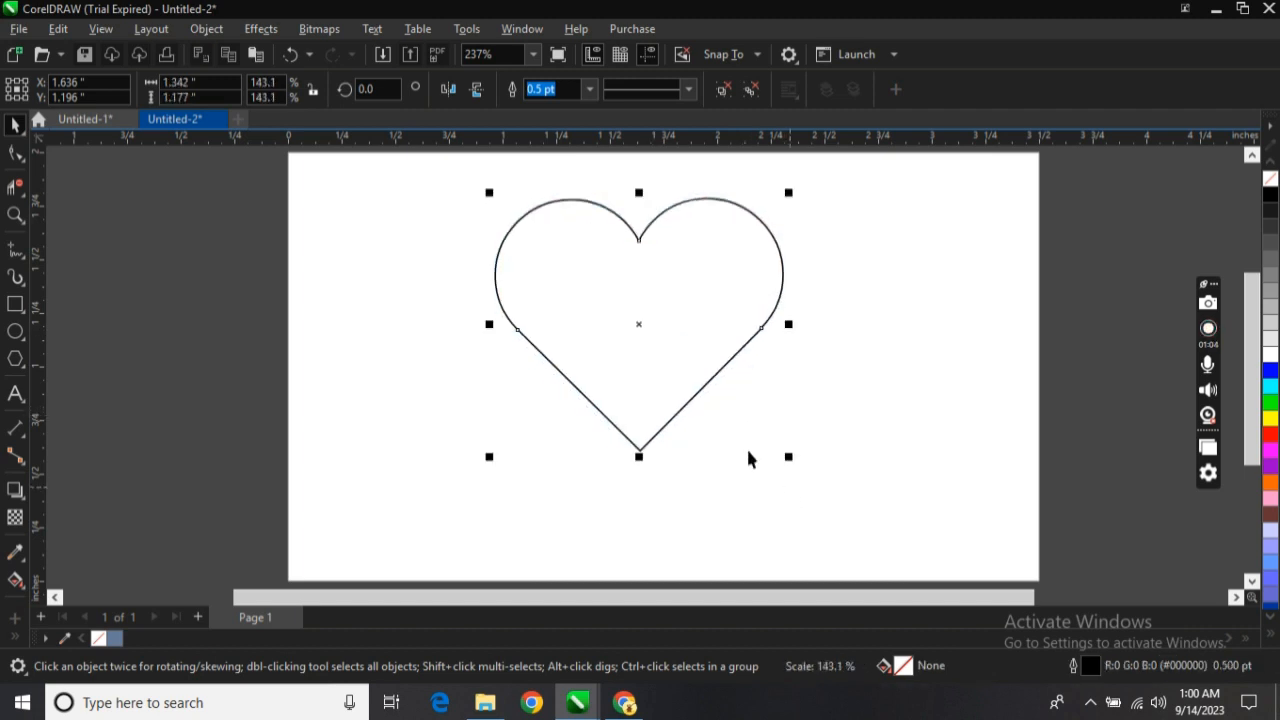
{"action": "left_click_drag", "start_coordinate": [671, 349], "coordinate": [672, 376]}
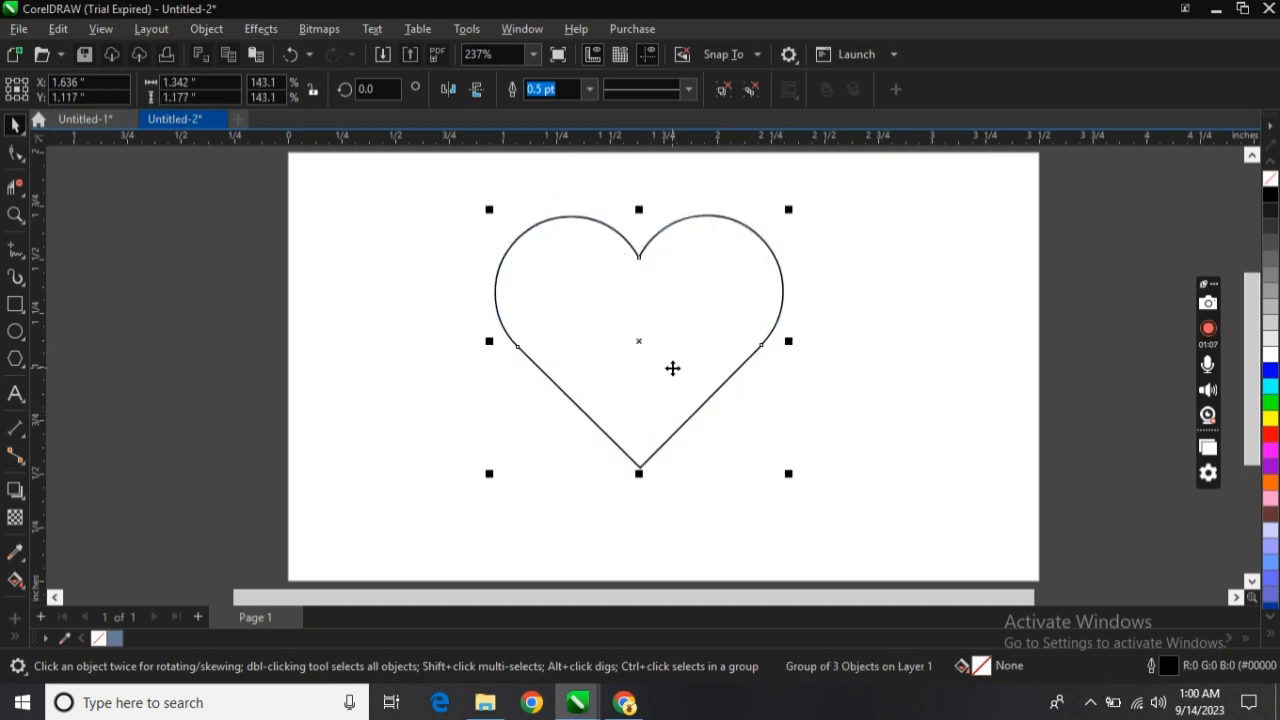
Step: Duplicate the heart, align the copy over the original and shrink it to about 0.45 in wide
{"action": "key", "text": "ctrl+d"}
{"action": "left_click_drag", "start_coordinate": [691, 204], "coordinate": [637, 256]}
{"action": "left_click_drag", "start_coordinate": [789, 474], "coordinate": [691, 426]}
Step: Nudge the small heart down inside the large one and resize it to about 0.48 by 0.42 in
{"action": "key", "text": "Down"}
{"action": "key", "text": "Down"}
{"action": "key", "text": "Down"}
{"action": "key", "text": "Down"}
{"action": "key", "text": "Down"}
{"action": "key", "text": "Down"}
{"action": "key", "text": "Down"}
{"action": "key", "text": "Down"}
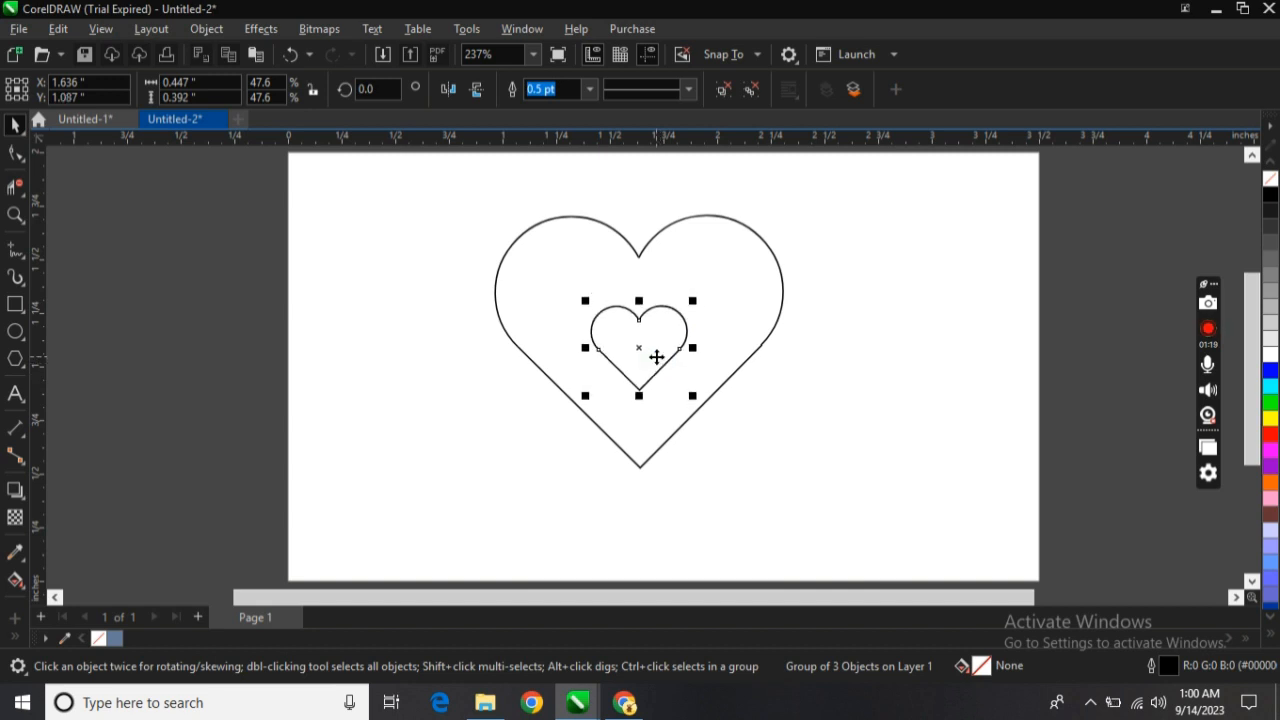
{"action": "key", "text": "Up"}
{"action": "key", "text": "Up"}
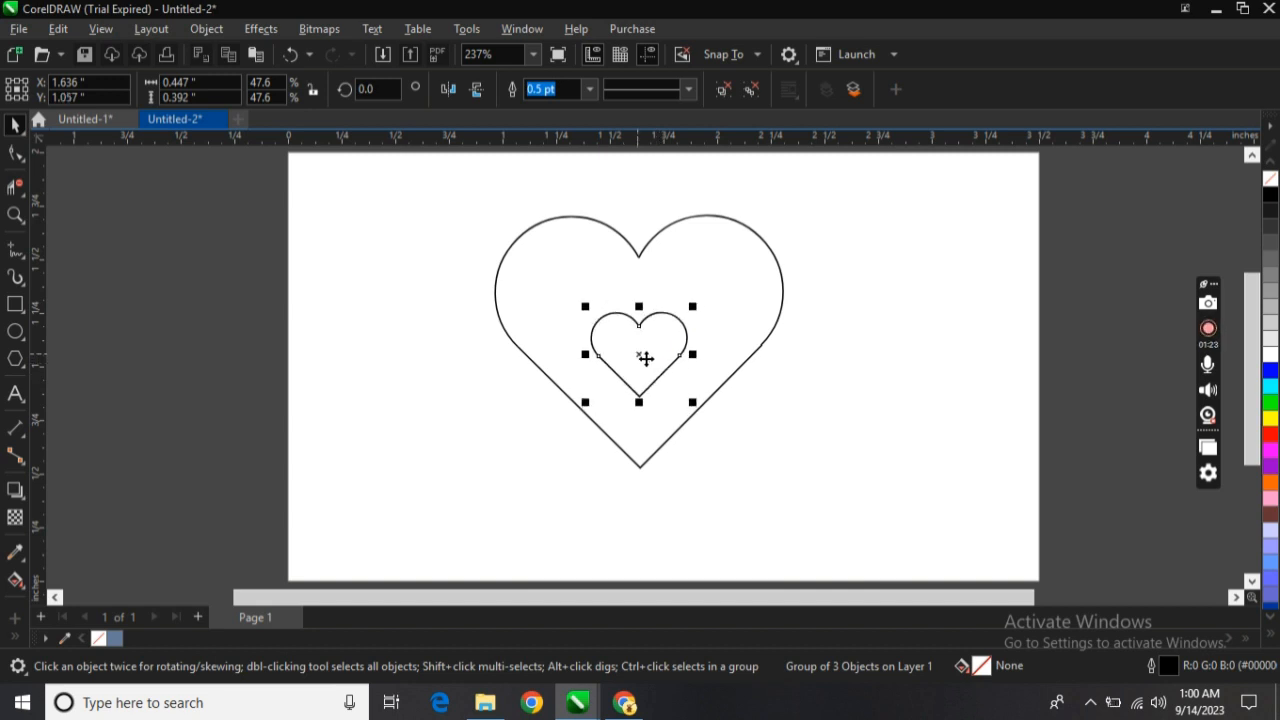
{"action": "left_click_drag", "start_coordinate": [692, 402], "coordinate": [702, 416]}
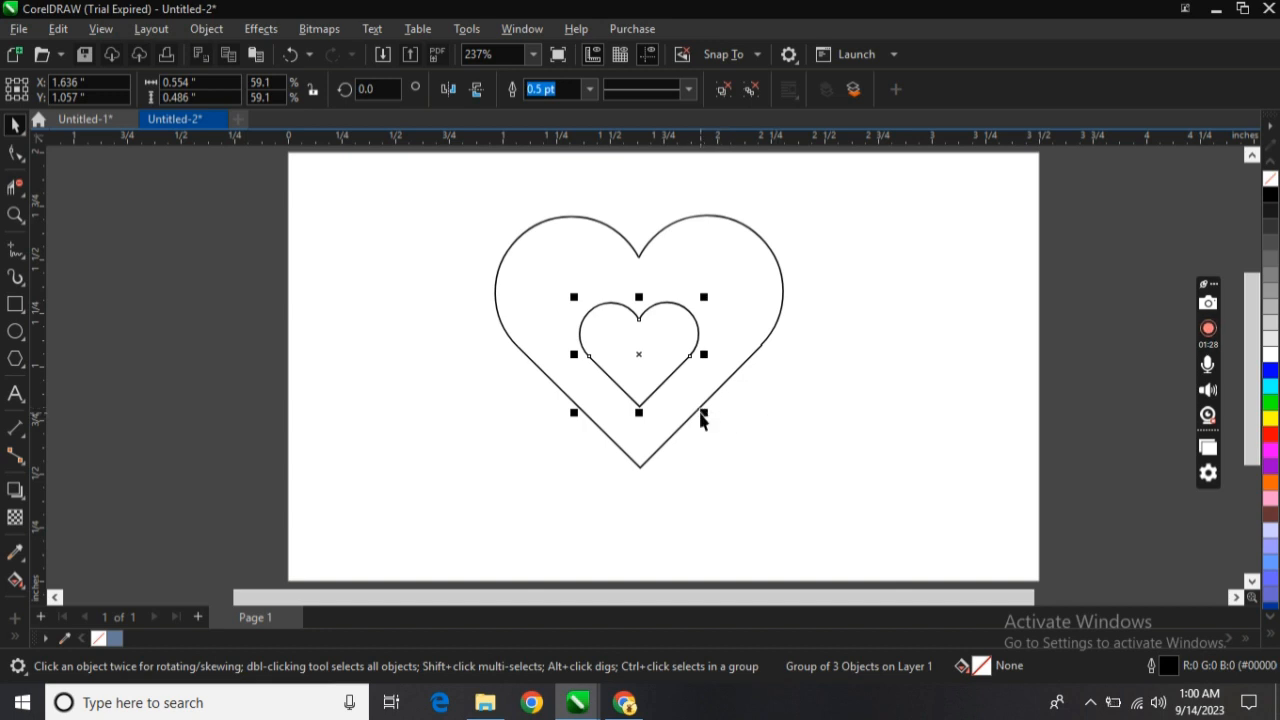
{"action": "left_click_drag", "start_coordinate": [701, 411], "coordinate": [700, 411]}
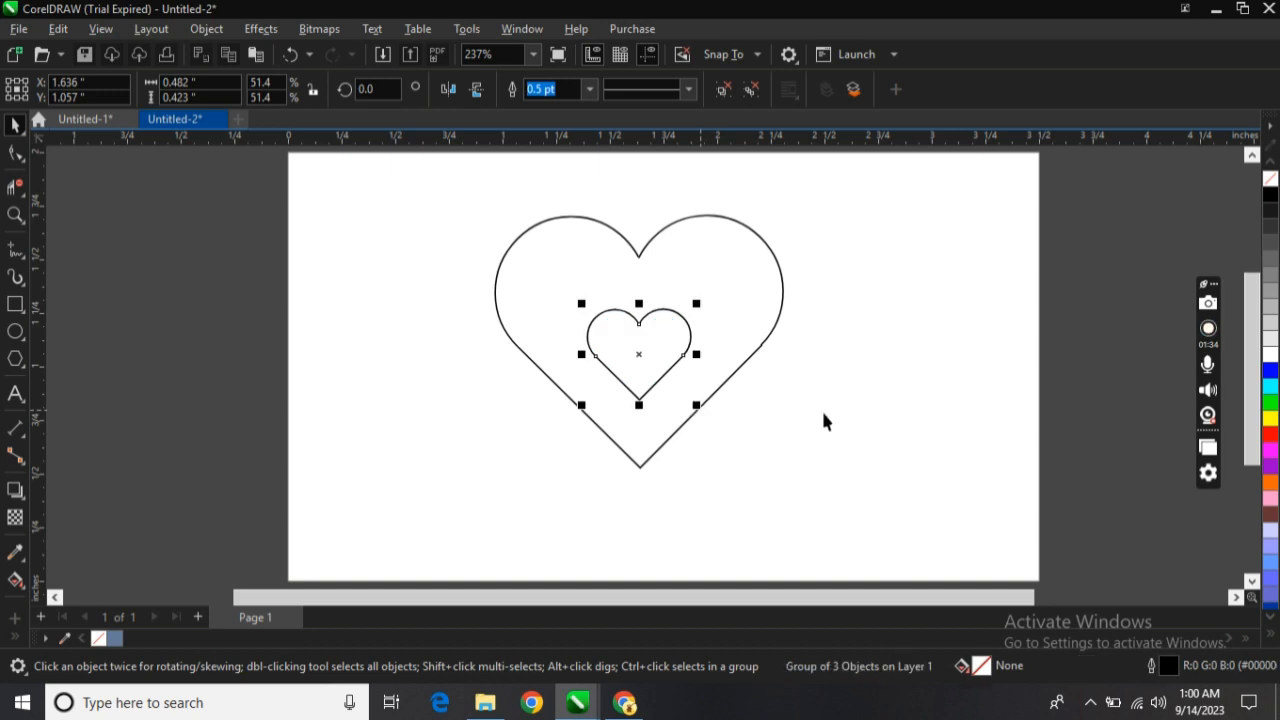
{"action": "left_click", "coordinate": [824, 410]}
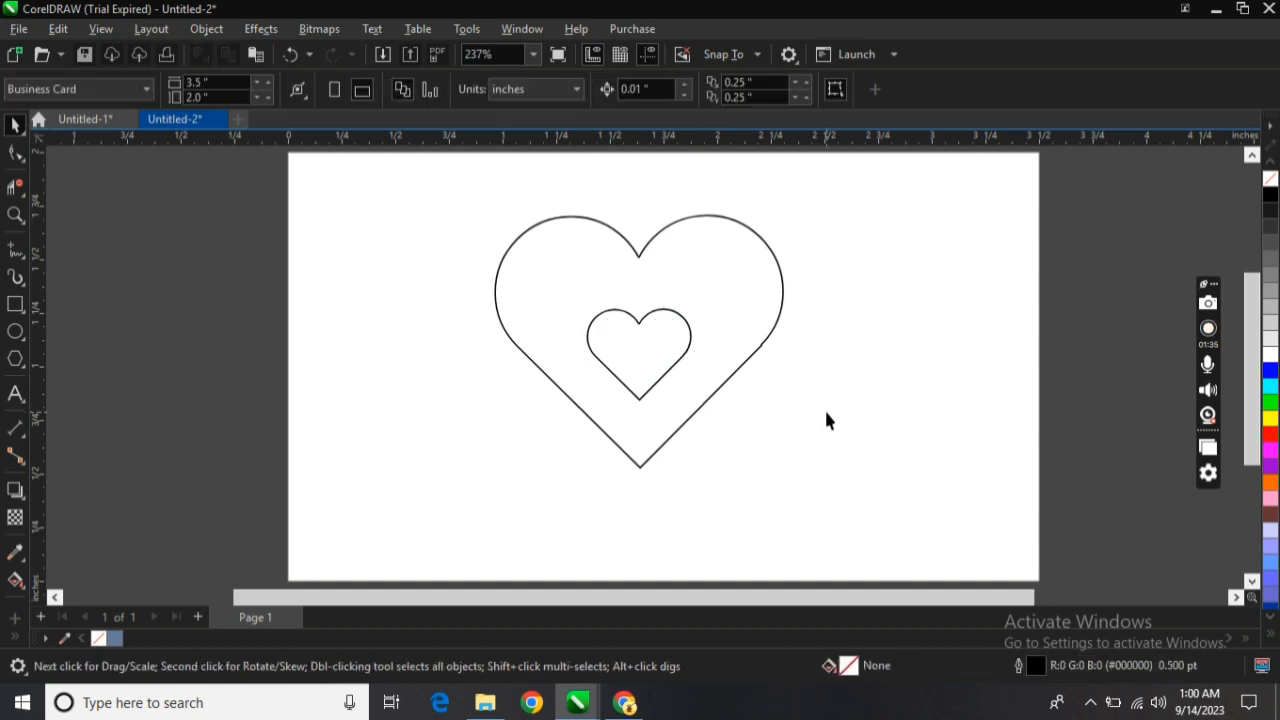
Step: Enlarge the inner heart to about 0.63 by 0.55 in and nudge it up slightly
{"action": "left_click", "coordinate": [15, 248]}
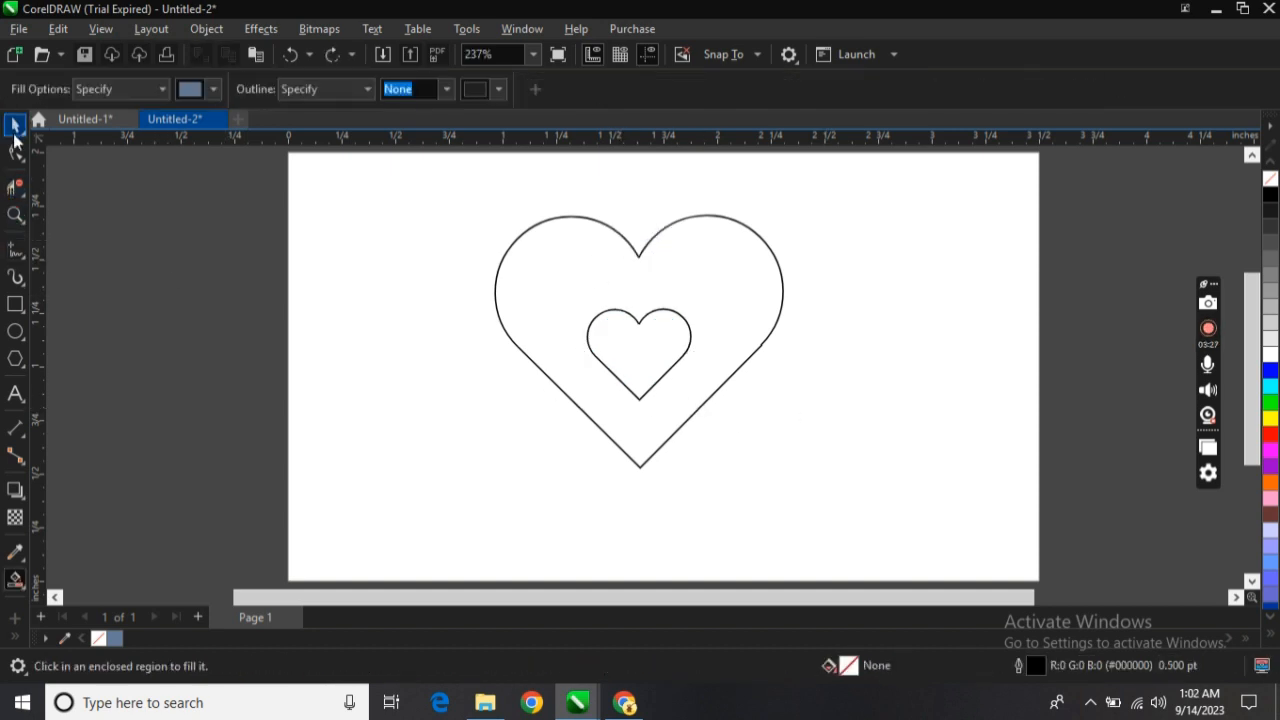
{"action": "left_click", "coordinate": [14, 136]}
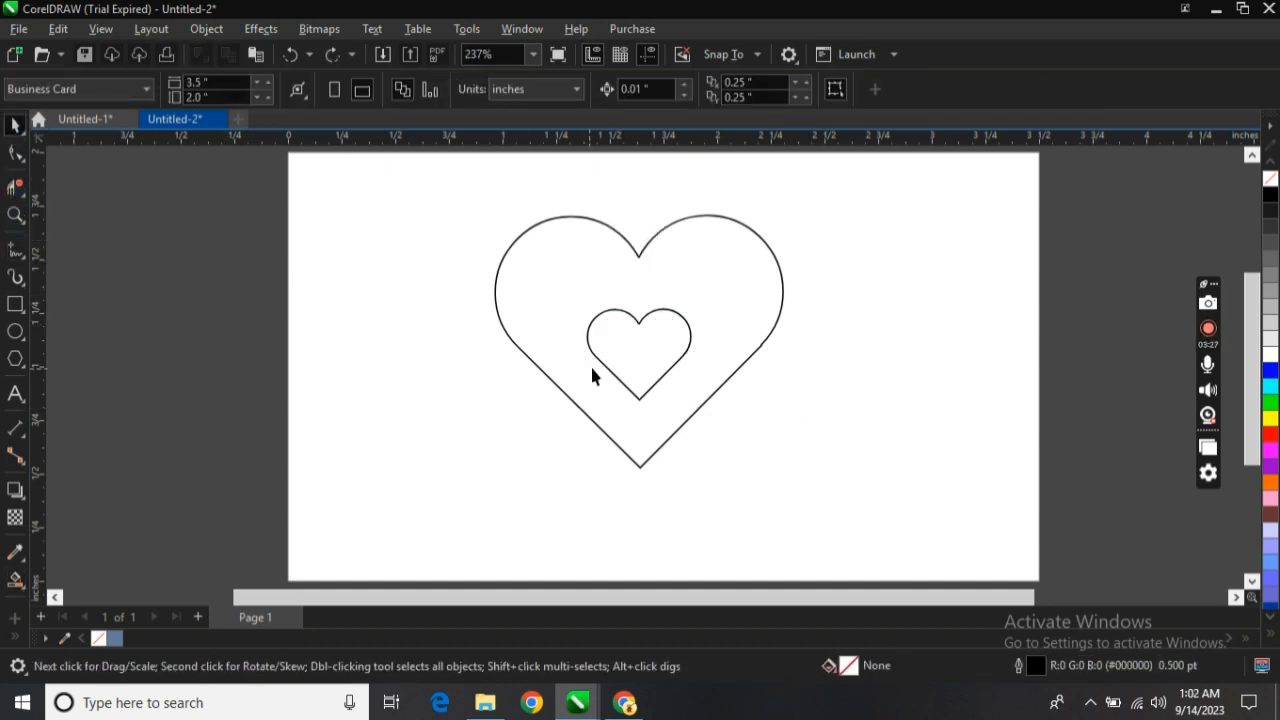
{"action": "left_click", "coordinate": [607, 366]}
{"action": "left_click_drag", "start_coordinate": [700, 405], "coordinate": [716, 420]}
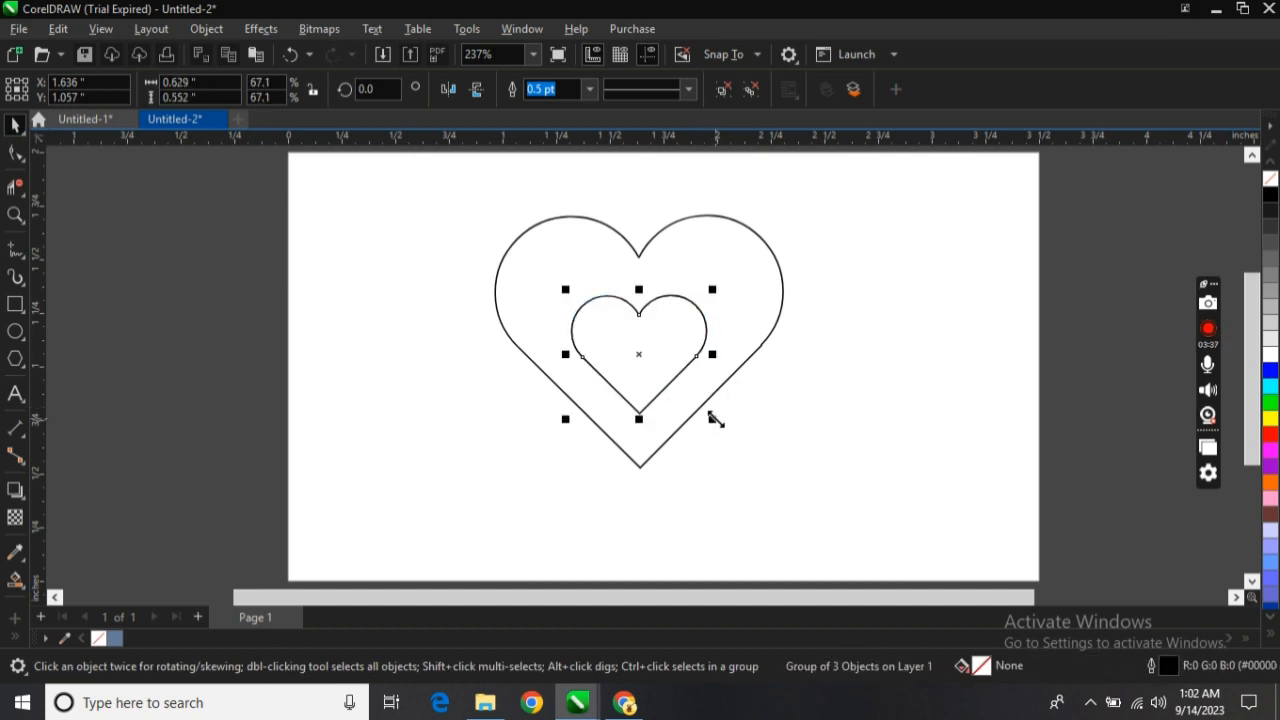
{"action": "key", "text": "Up"}
{"action": "left_click", "coordinate": [773, 425]}
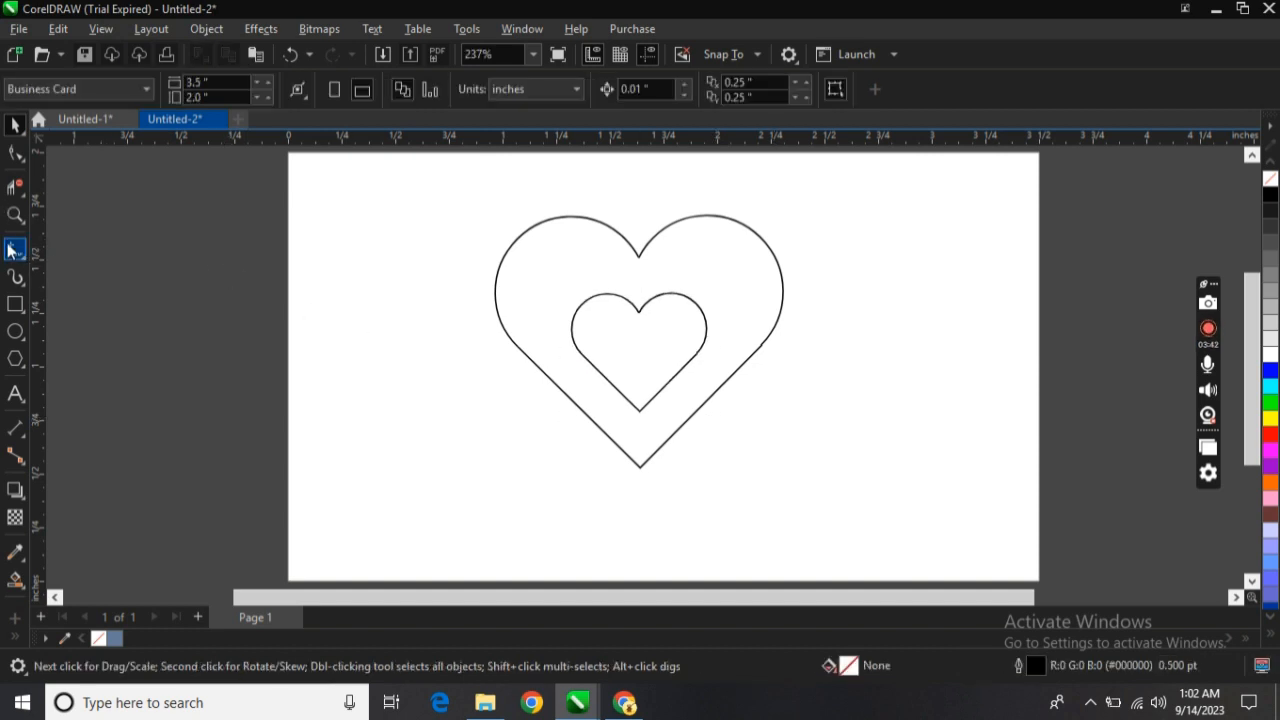
Step: Draw a straight line about 0.79 in long from beside the large heart's top notch to the inner heart's bottom tip
{"action": "left_click", "coordinate": [11, 249]}
{"action": "left_click", "coordinate": [629, 244]}
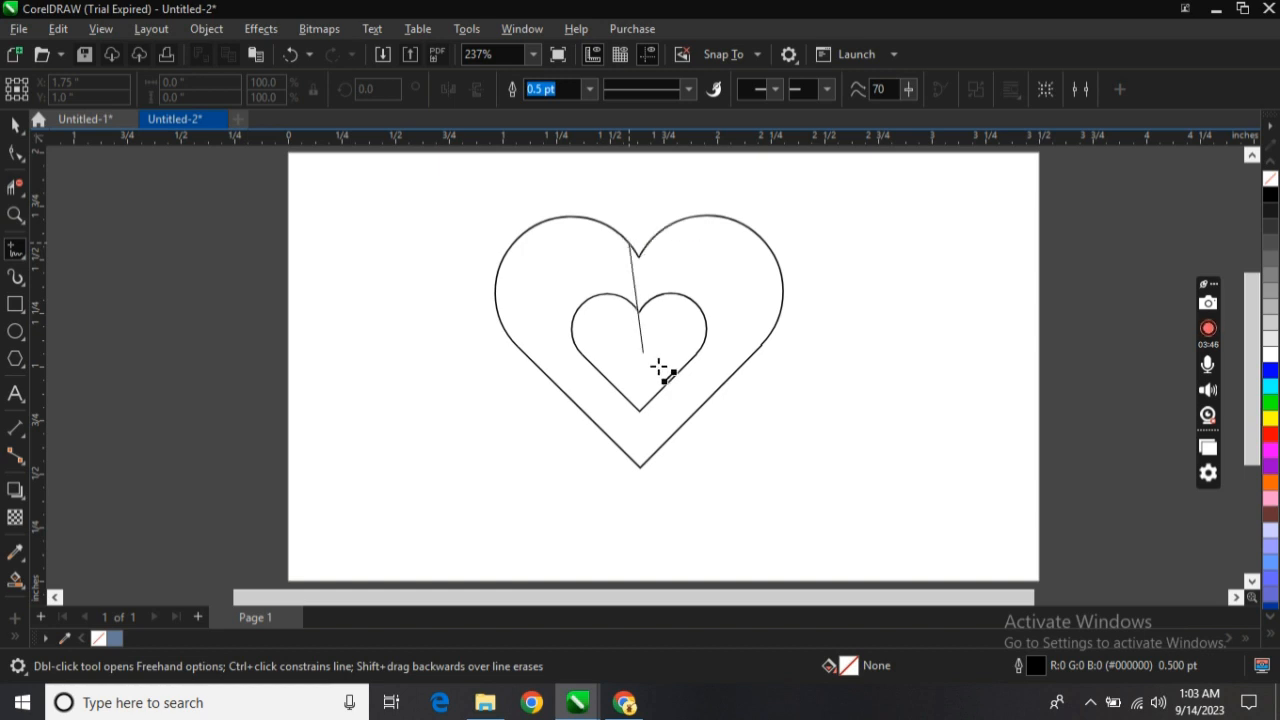
{"action": "left_click", "coordinate": [640, 411]}
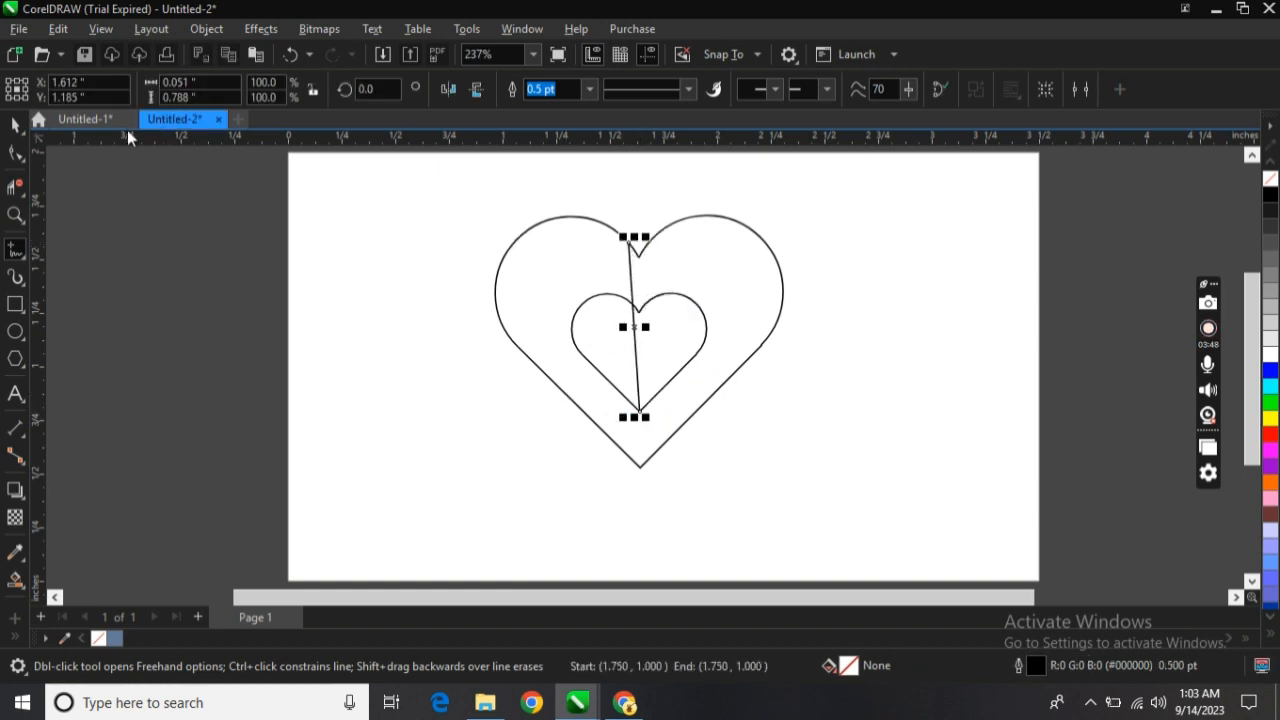
Step: Convert the line to a curve and bend it leftward around the inner heart's left lobe
{"action": "left_click", "coordinate": [15, 152]}
{"action": "left_click", "coordinate": [635, 325]}
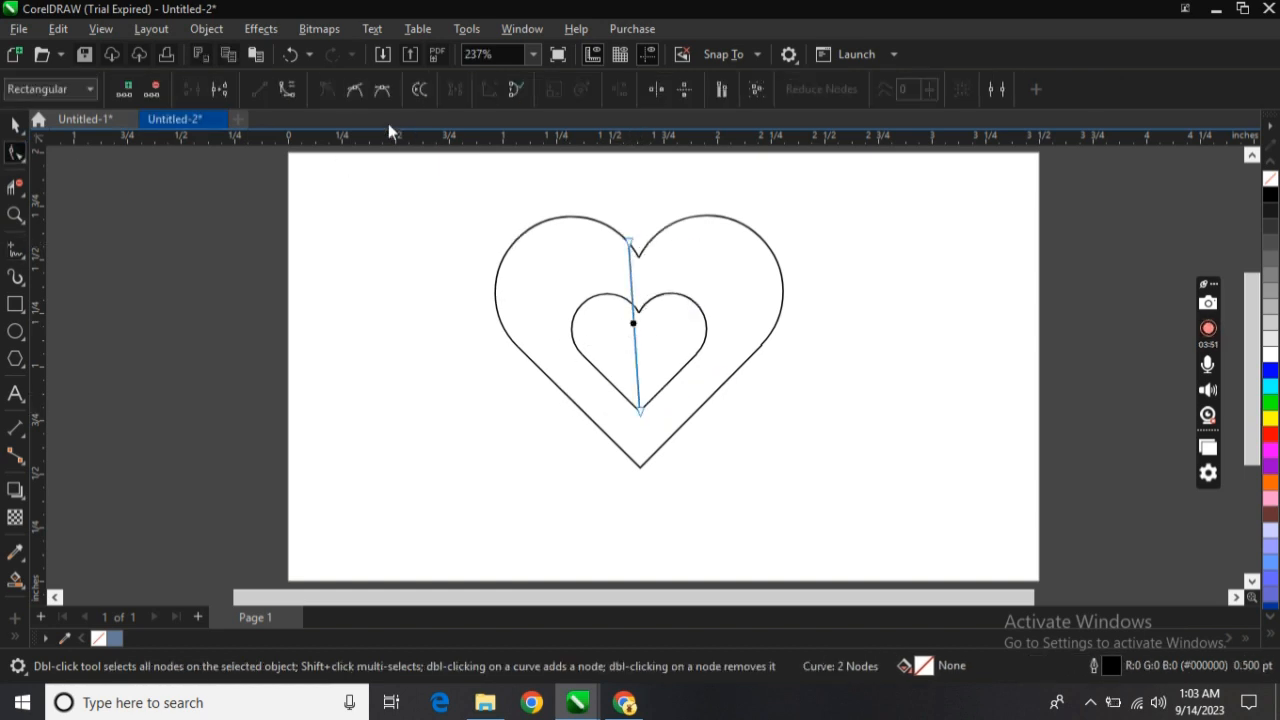
{"action": "left_click", "coordinate": [636, 358]}
{"action": "left_click_drag", "start_coordinate": [635, 357], "coordinate": [580, 366]}
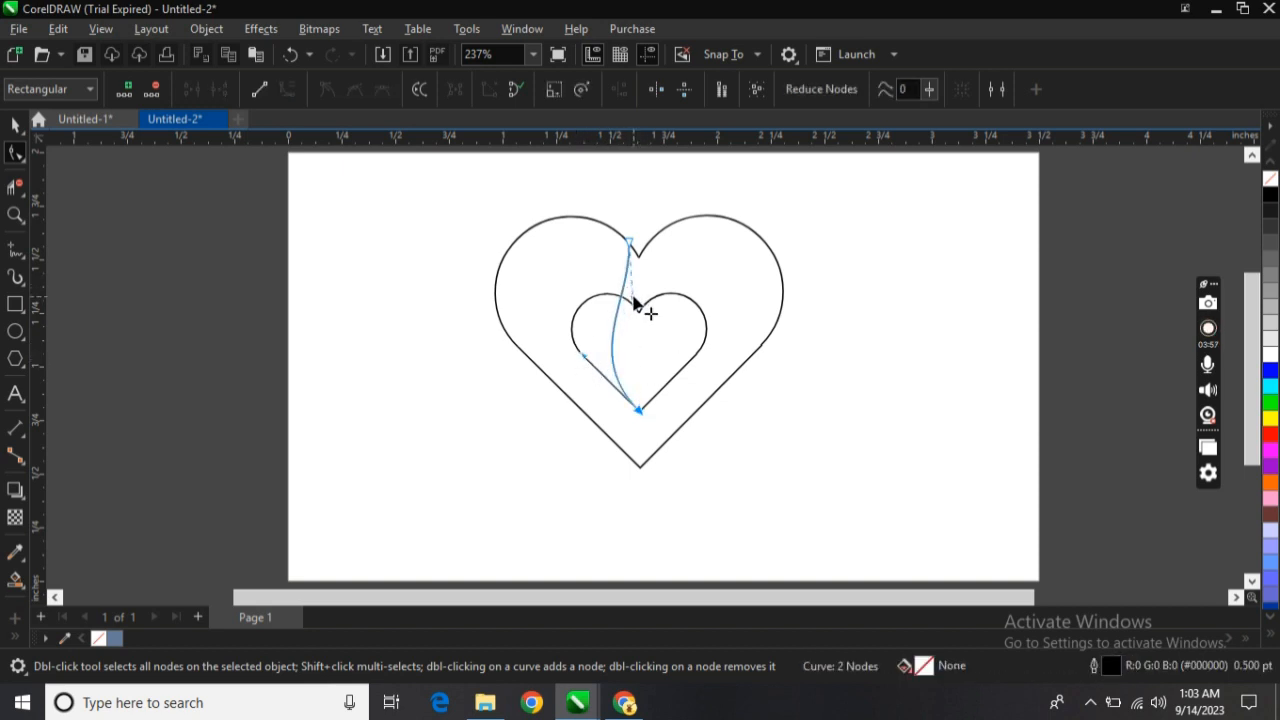
{"action": "mouse_move", "coordinate": [634, 299]}
{"action": "left_mouse_down"}
{"action": "mouse_move", "coordinate": [526, 281]}
{"action": "mouse_move", "coordinate": [499, 294]}
{"action": "left_mouse_up"}
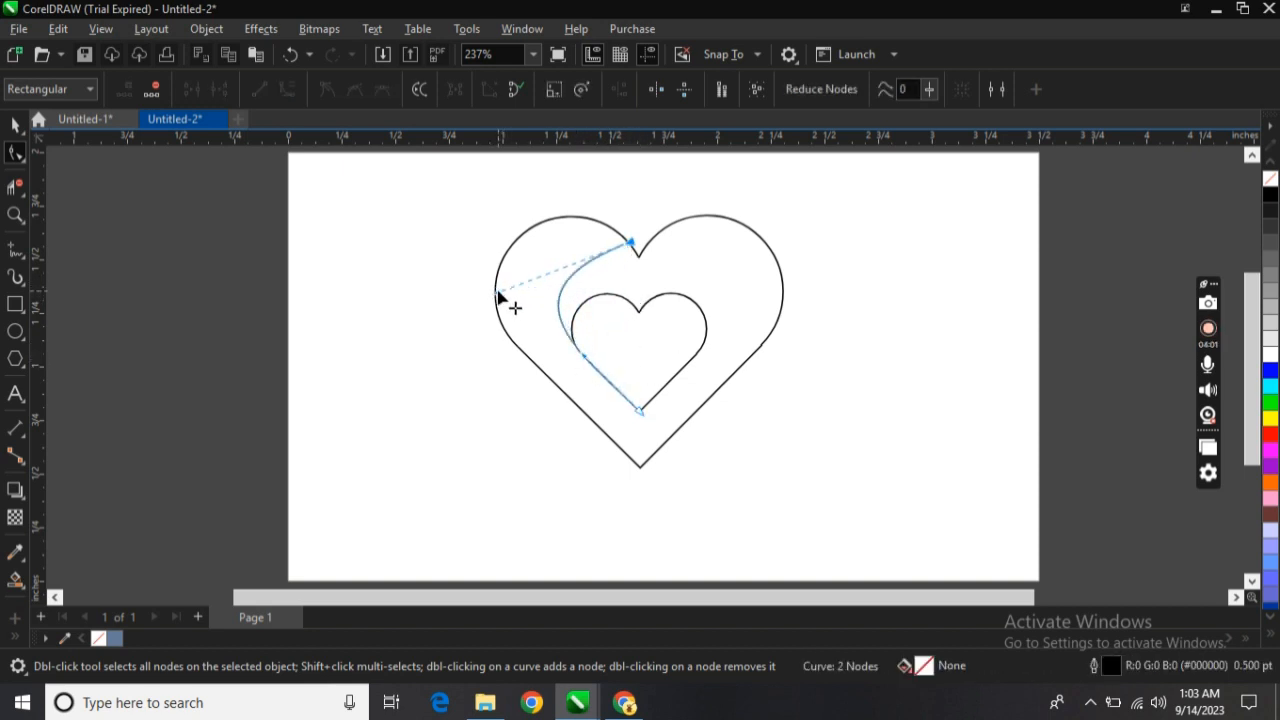
Step: Extend the curve from the inner heart's bottom tip to the large heart's lower-left edge with a segment about 0.28 in long
{"action": "left_click", "coordinate": [13, 250]}
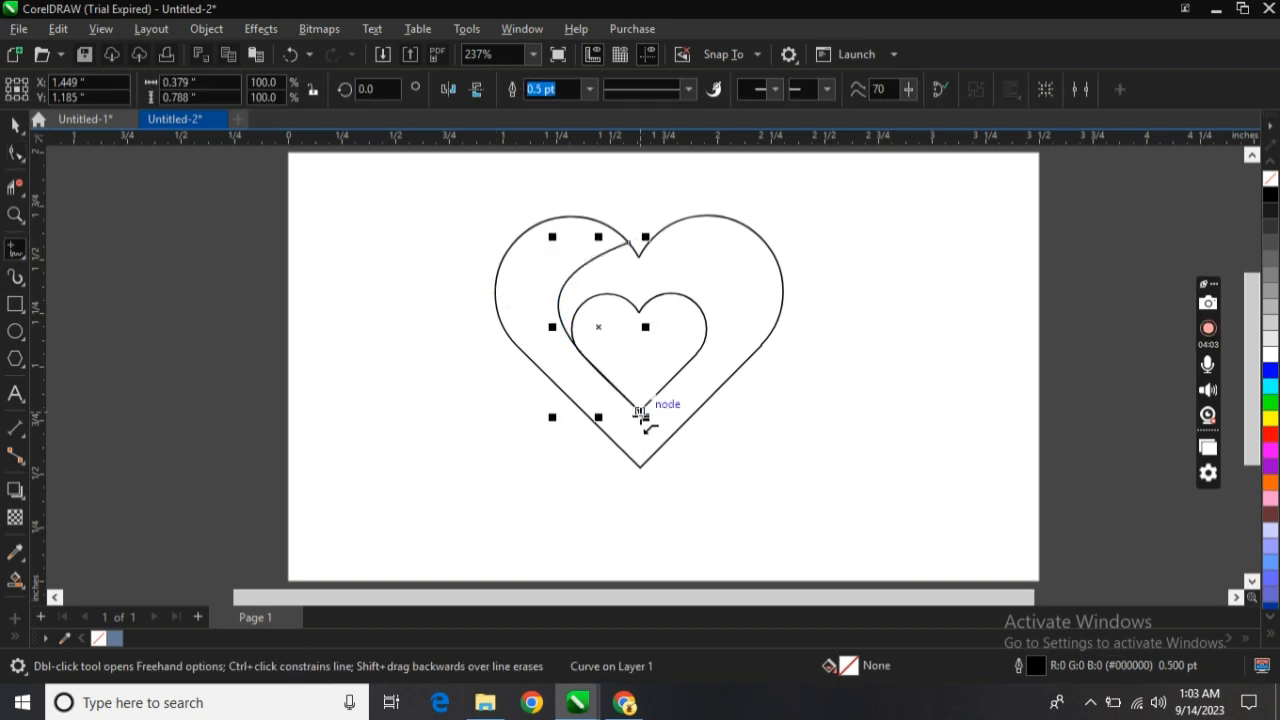
{"action": "left_click", "coordinate": [641, 412]}
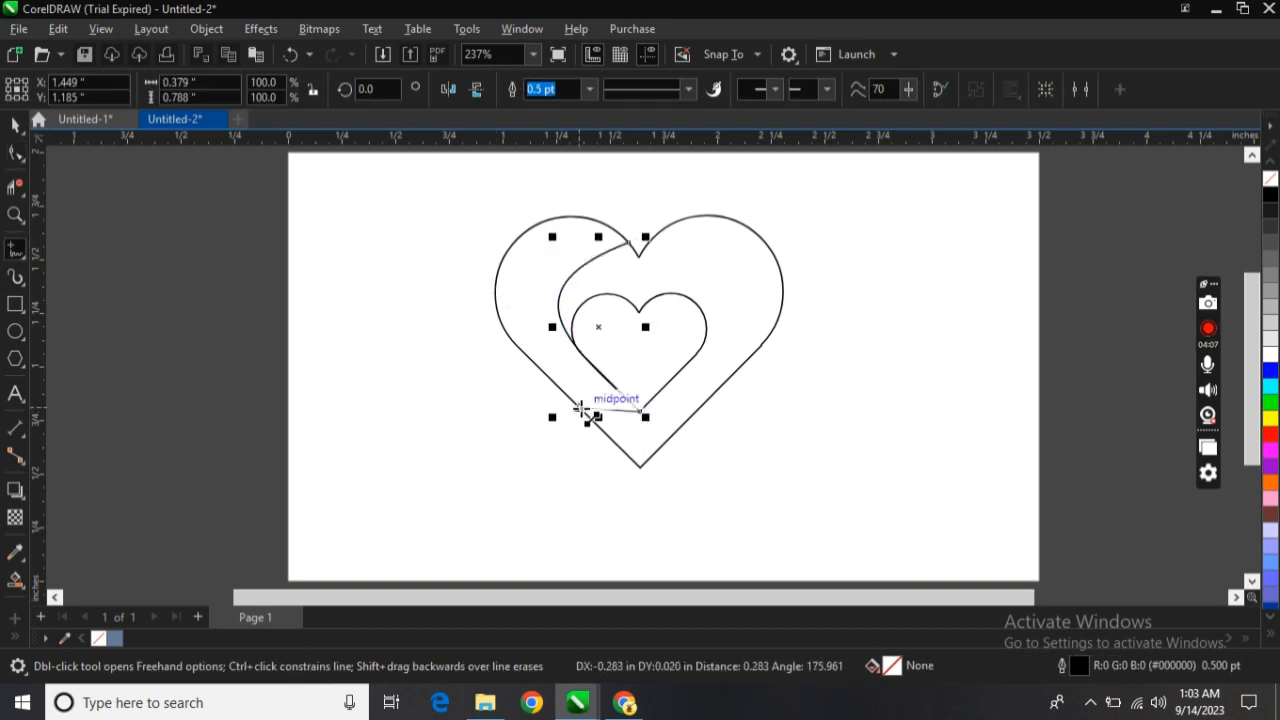
{"action": "left_click", "coordinate": [580, 408]}
Step: Convert the new bottom segment to a curve and bow it slightly downward
{"action": "left_click", "coordinate": [15, 152]}
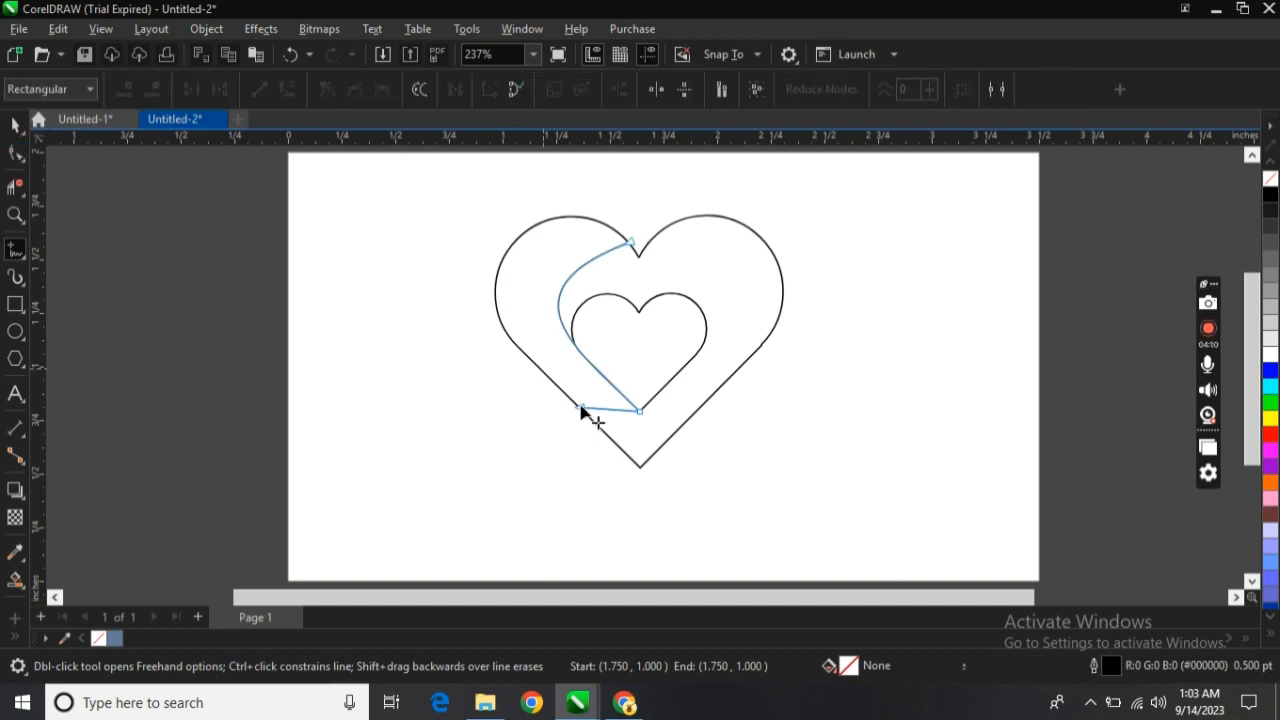
{"action": "left_click", "coordinate": [609, 409]}
{"action": "left_click", "coordinate": [287, 90]}
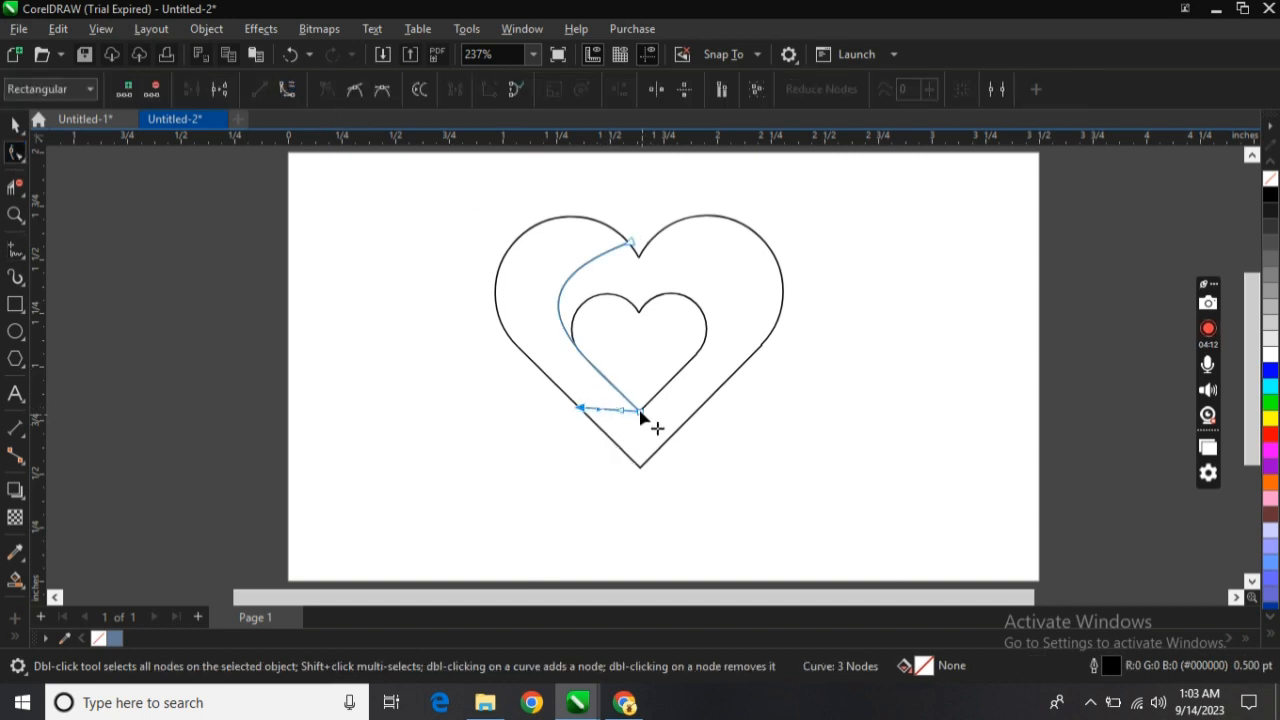
{"action": "left_click", "coordinate": [640, 411]}
{"action": "left_click_drag", "start_coordinate": [621, 411], "coordinate": [568, 436]}
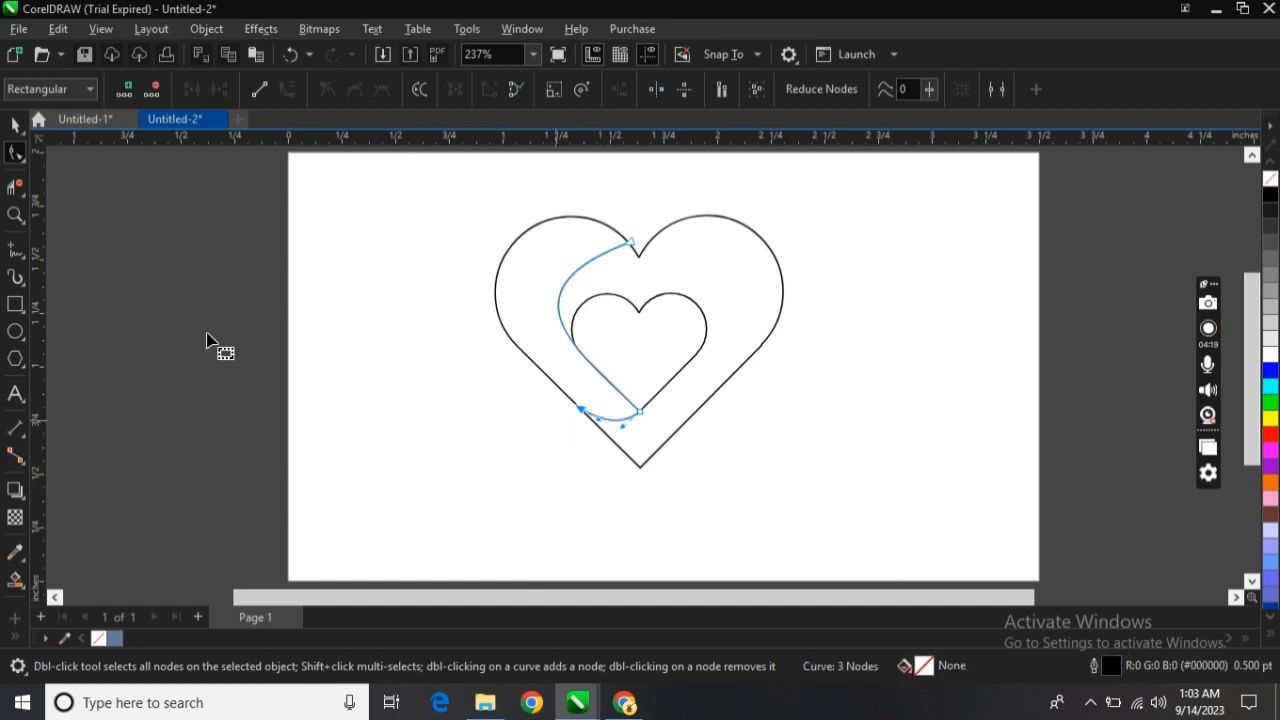
Step: Draw a straight line about 0.45 in long from the top of the inner heart's right lobe to the large heart's lower-right edge
{"action": "left_click", "coordinate": [16, 250]}
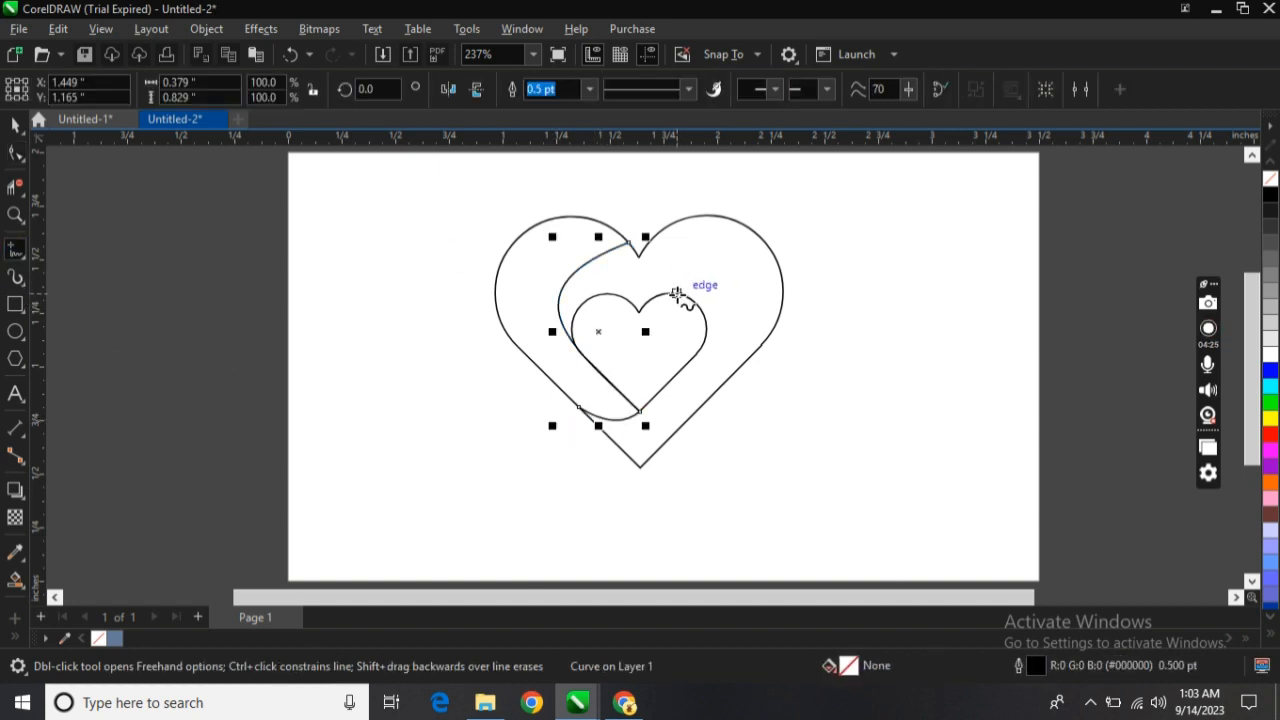
{"action": "left_click", "coordinate": [677, 293]}
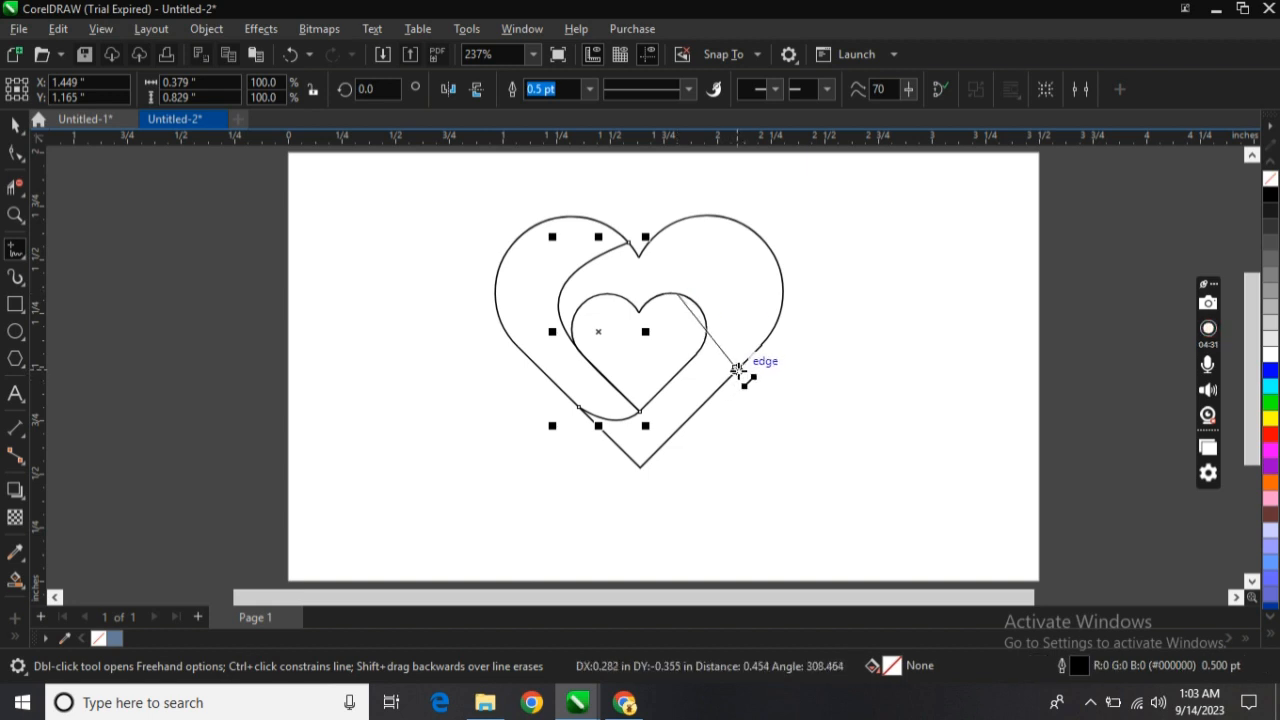
{"action": "left_click", "coordinate": [740, 372]}
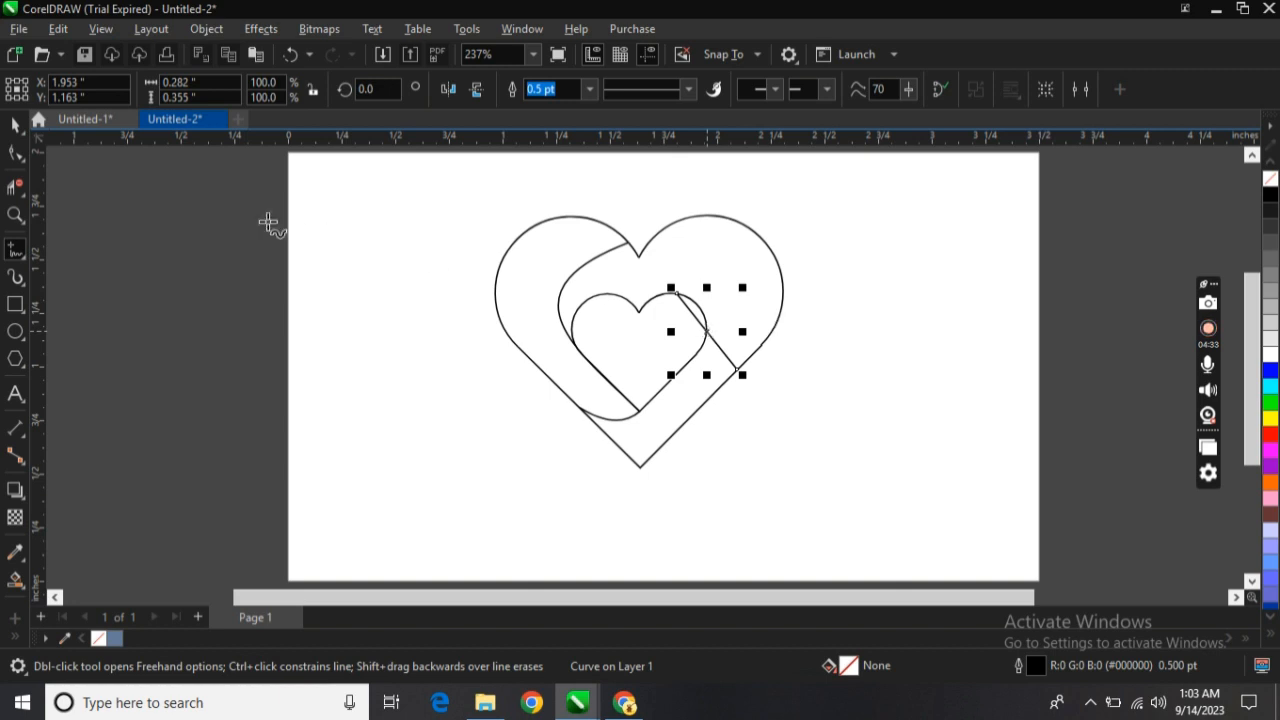
Step: Convert the new right-hand line to a curve and bow it outward around the inner heart's right lobe
{"action": "left_click", "coordinate": [10, 160]}
{"action": "left_click", "coordinate": [705, 330]}
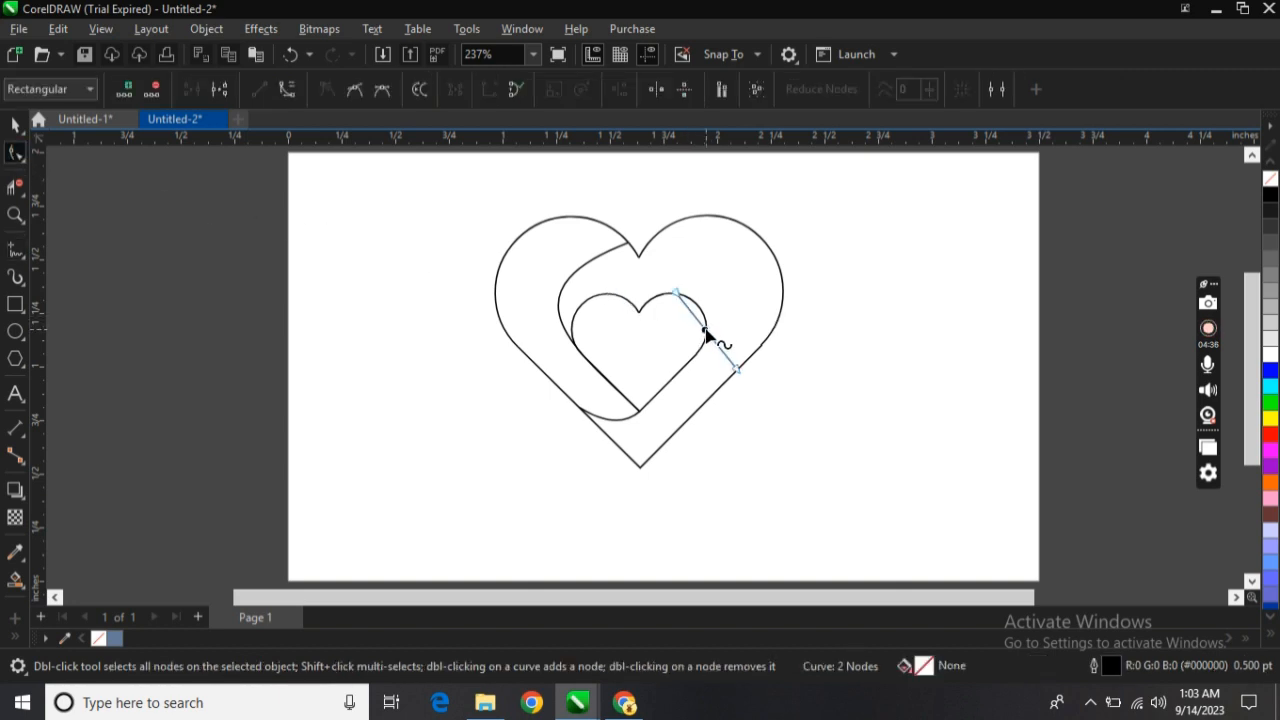
{"action": "left_click", "coordinate": [703, 327]}
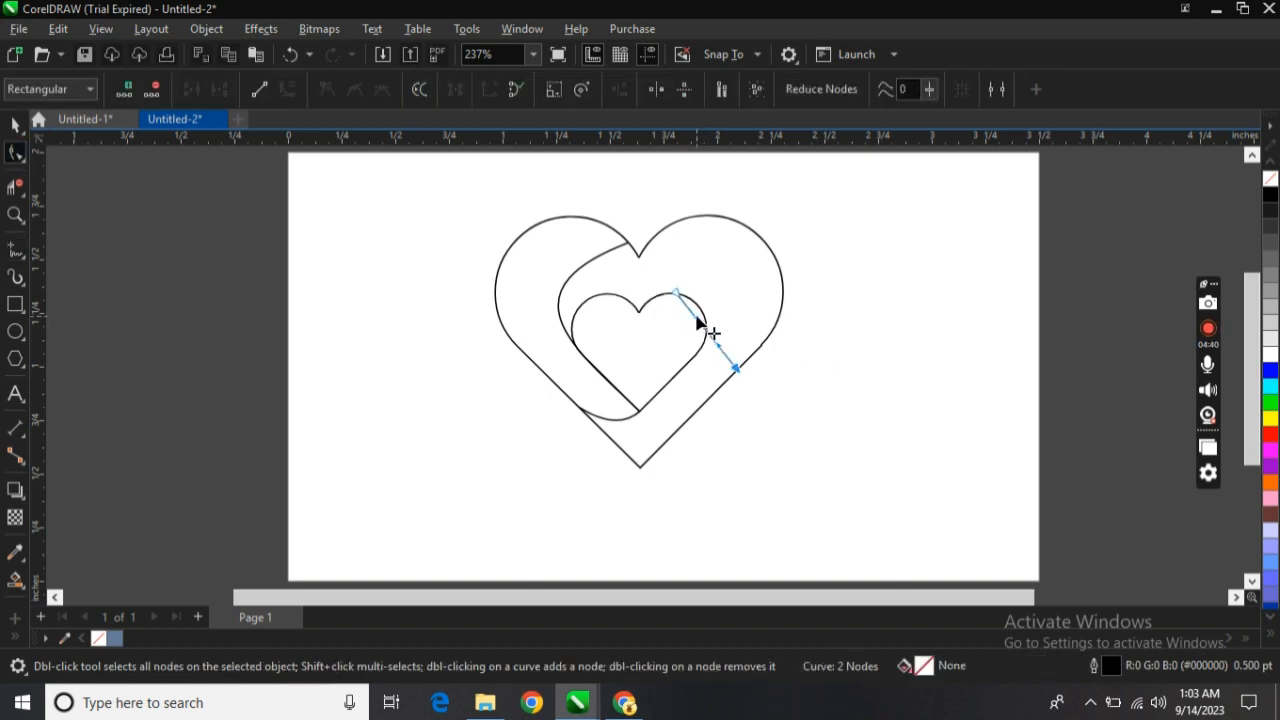
{"action": "left_click_drag", "start_coordinate": [697, 318], "coordinate": [745, 352]}
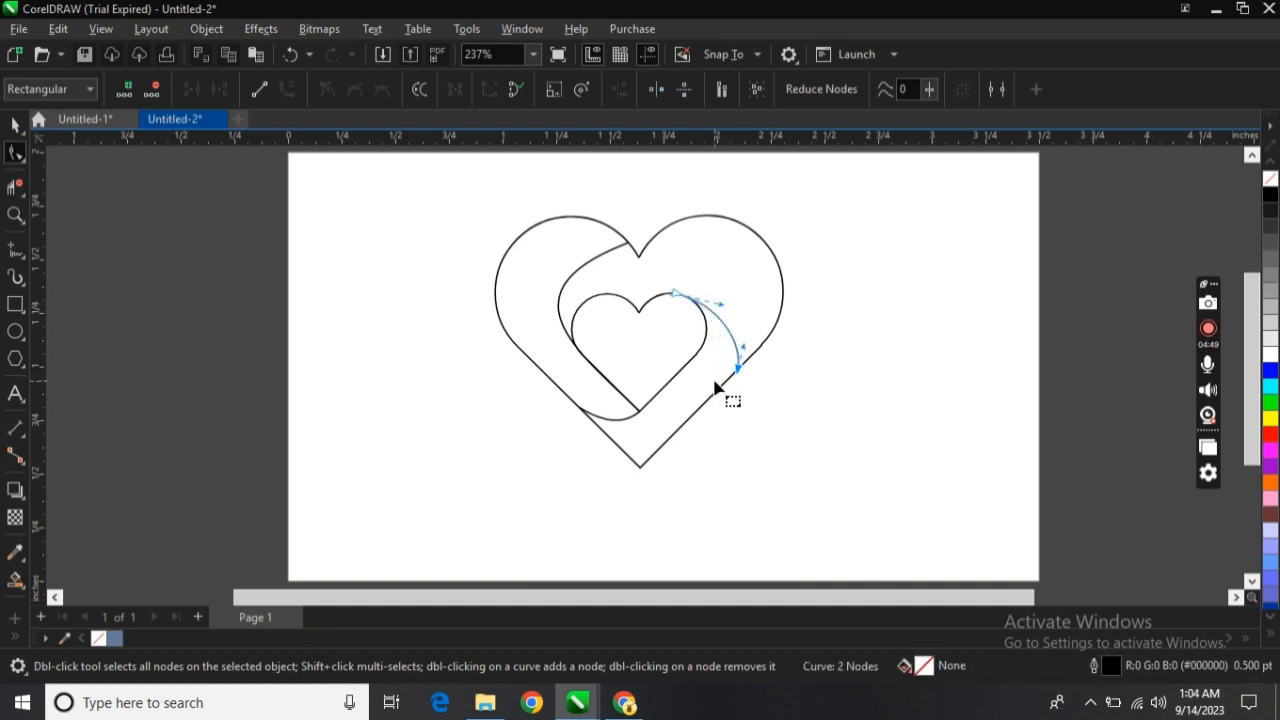
{"action": "left_click", "coordinate": [15, 125]}
{"action": "left_click", "coordinate": [393, 267]}
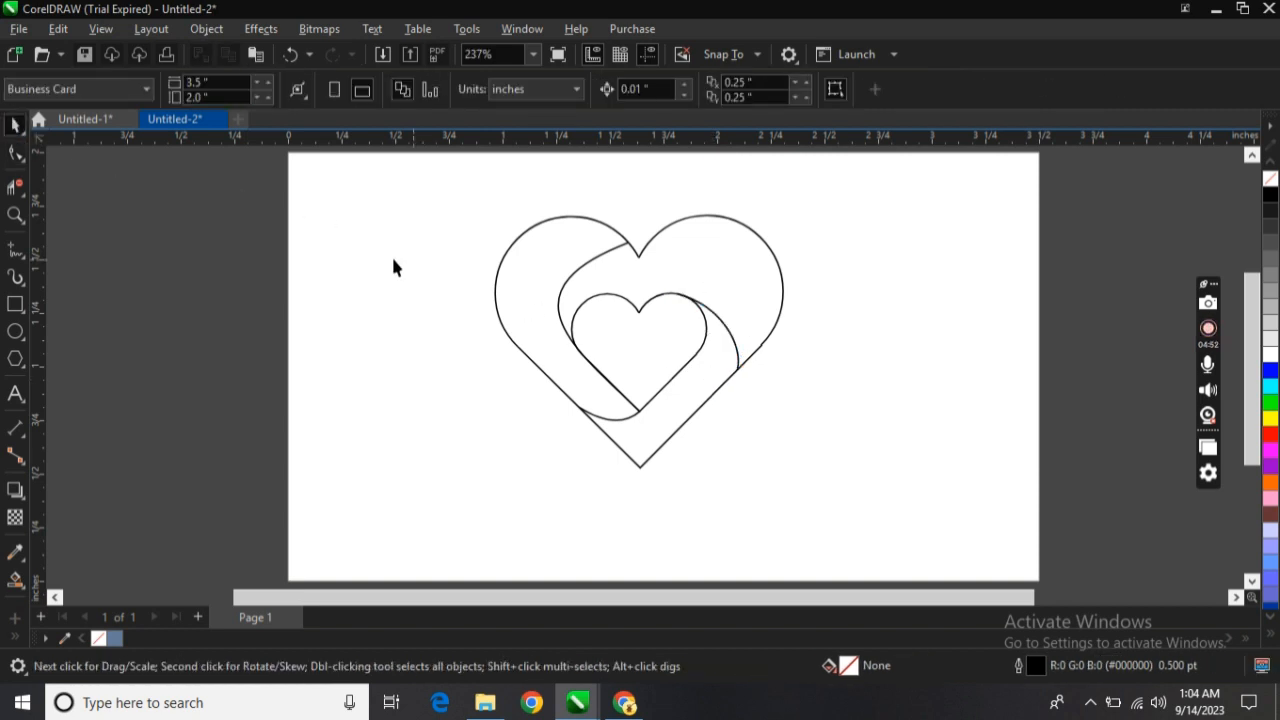
Step: Smart-fill the upper-right, left and bottom regions between the two hearts with slate blue (C:40 M:20 Y:0 K:40) and no outline
{"action": "left_click", "coordinate": [15, 579]}
{"action": "left_click", "coordinate": [766, 271]}
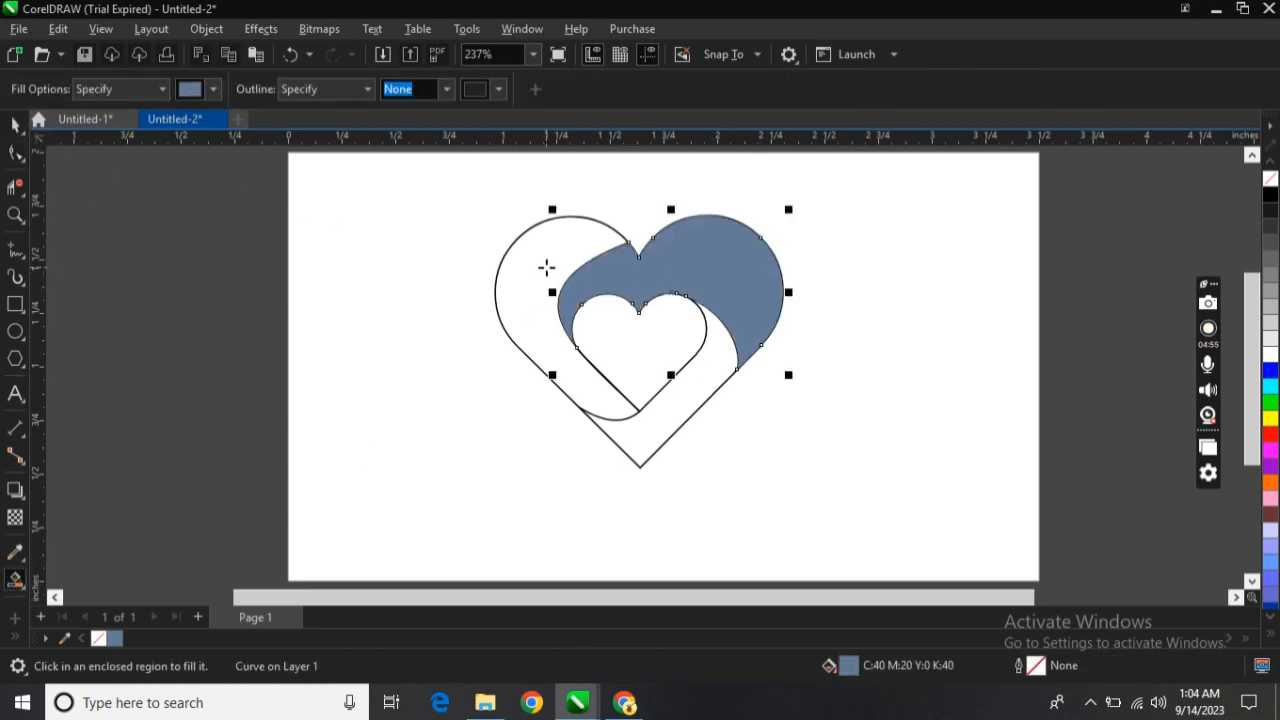
{"action": "left_click", "coordinate": [545, 268]}
{"action": "left_click", "coordinate": [687, 408]}
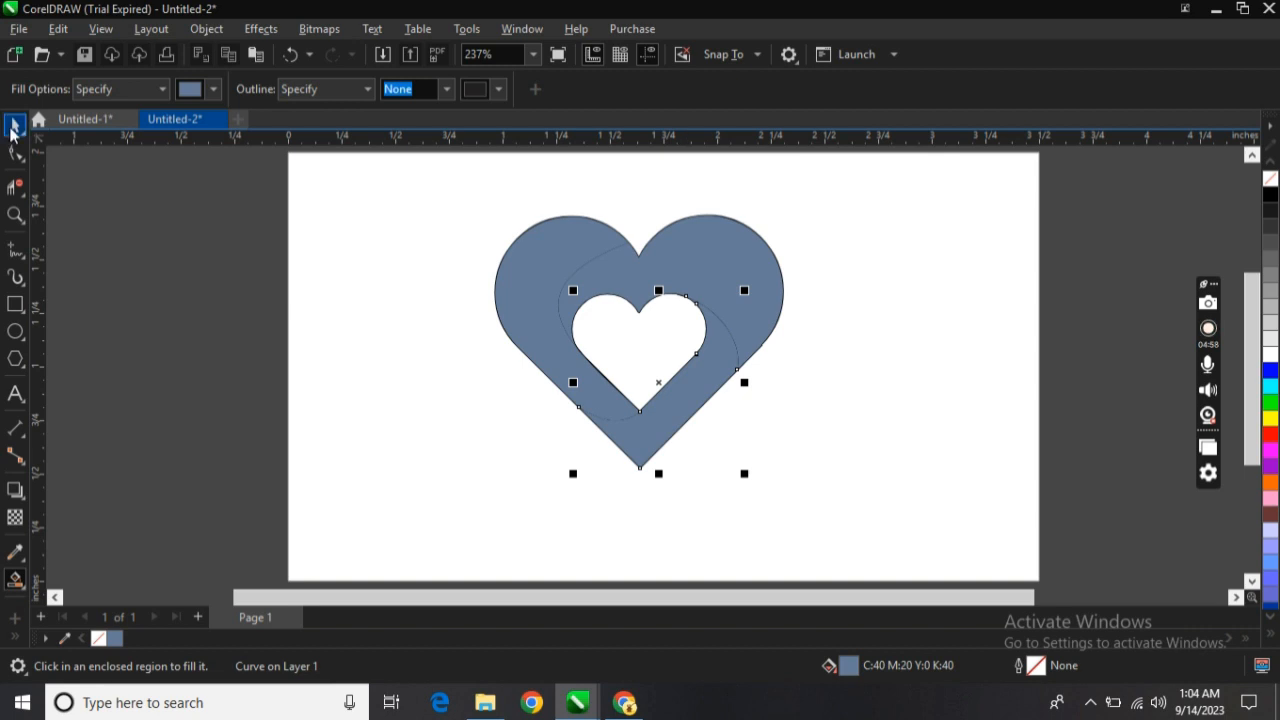
Step: Apply a linear fountain fill to the upper-right region, running from orange at its left end to yellow at its right edge
{"action": "left_click", "coordinate": [15, 125]}
{"action": "left_click", "coordinate": [722, 257]}
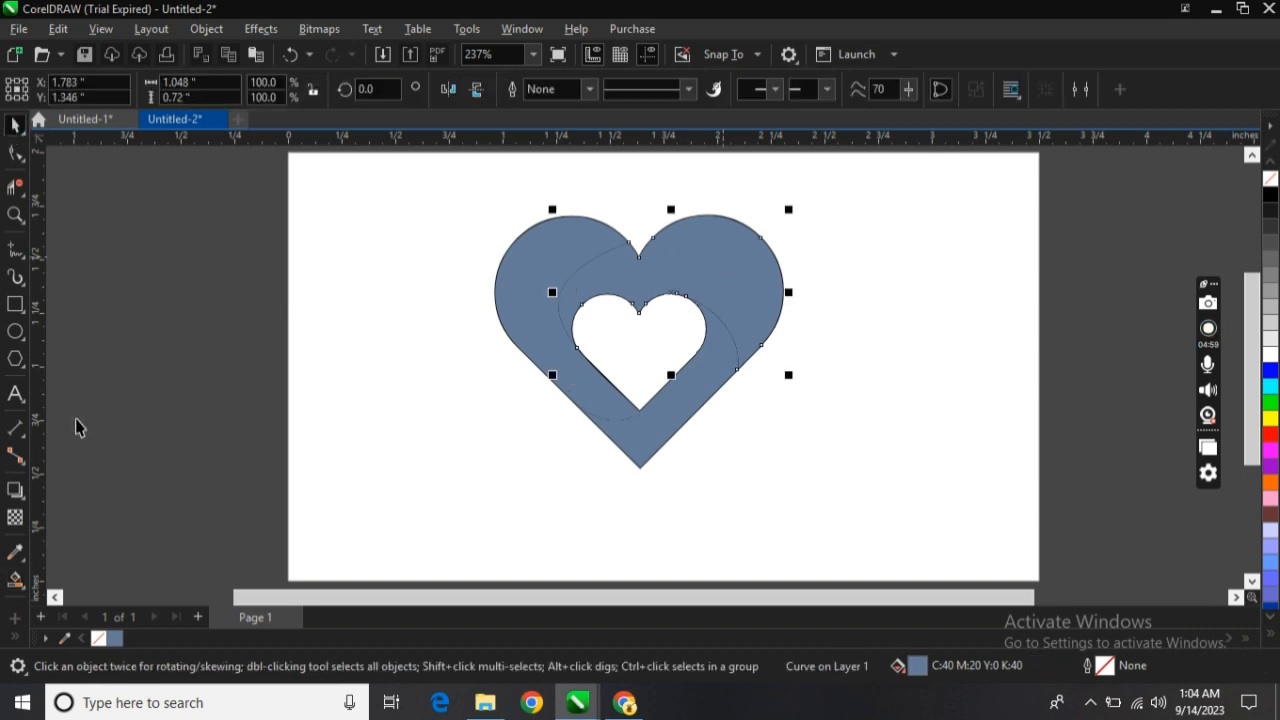
{"action": "left_click", "coordinate": [15, 580]}
{"action": "left_click", "coordinate": [85, 571]}
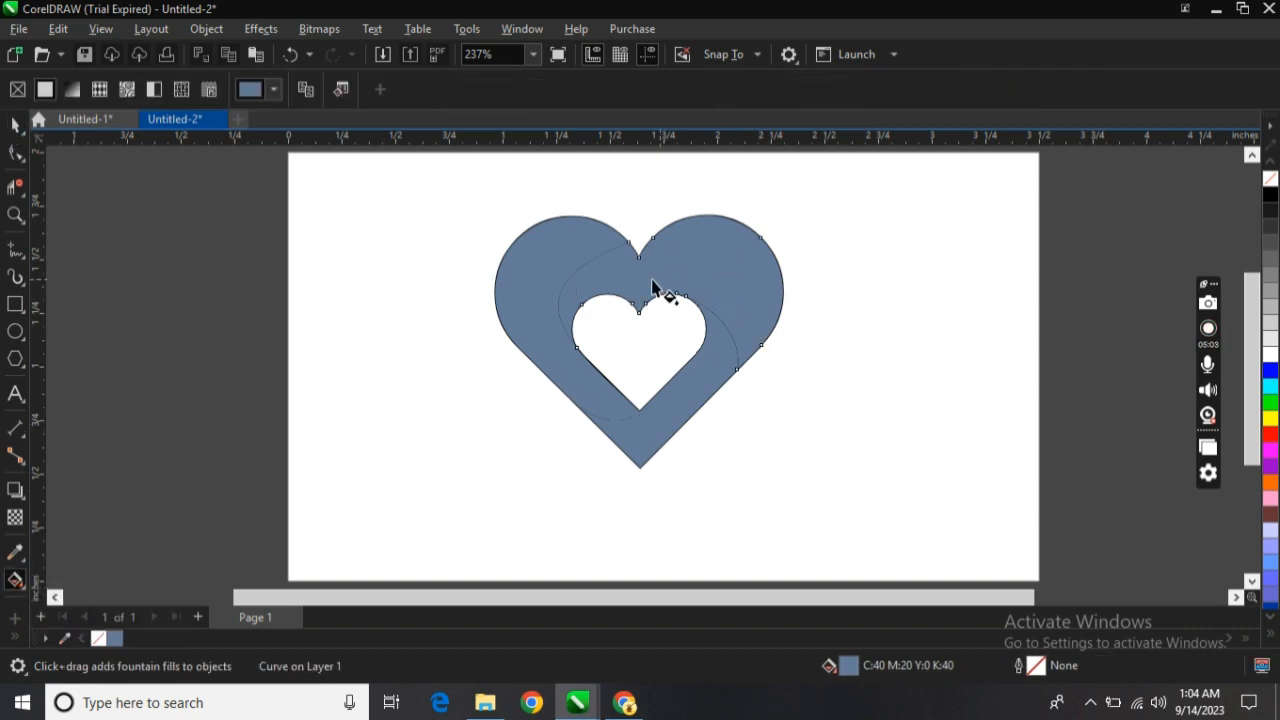
{"action": "left_click", "coordinate": [72, 89]}
{"action": "left_click_drag", "start_coordinate": [1271, 483], "coordinate": [558, 292]}
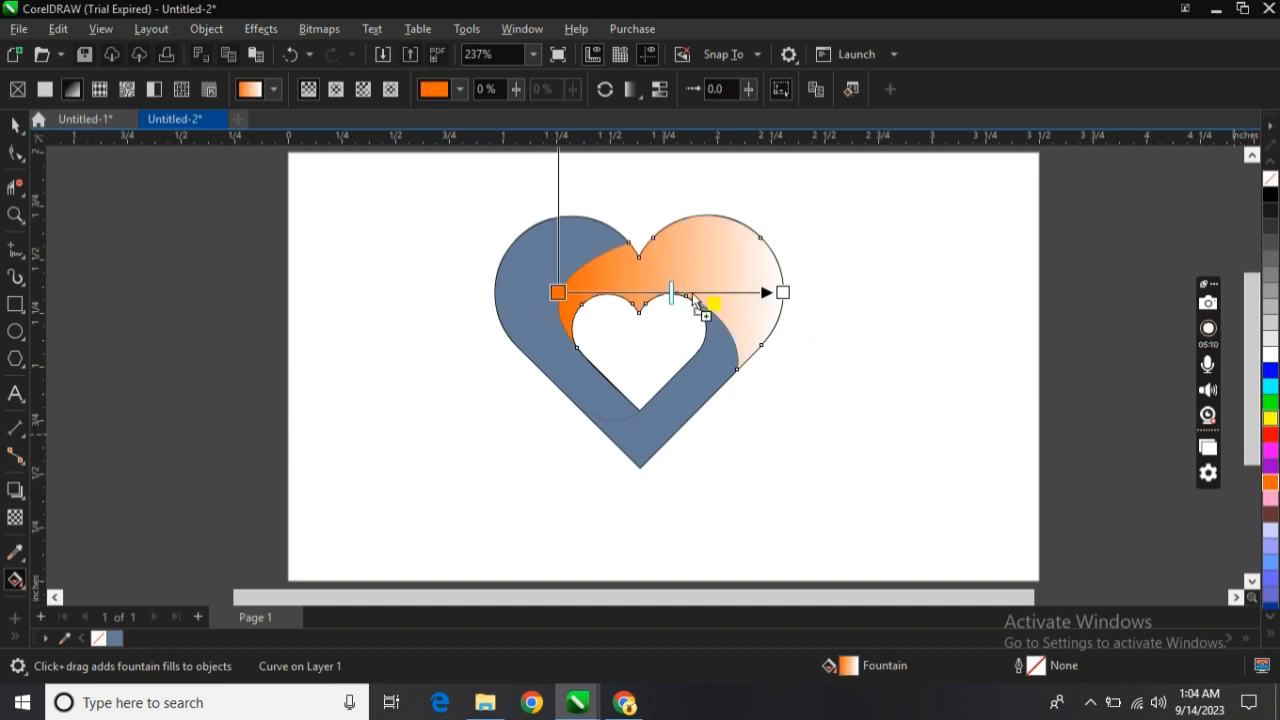
{"action": "left_click_drag", "start_coordinate": [695, 300], "coordinate": [784, 292]}
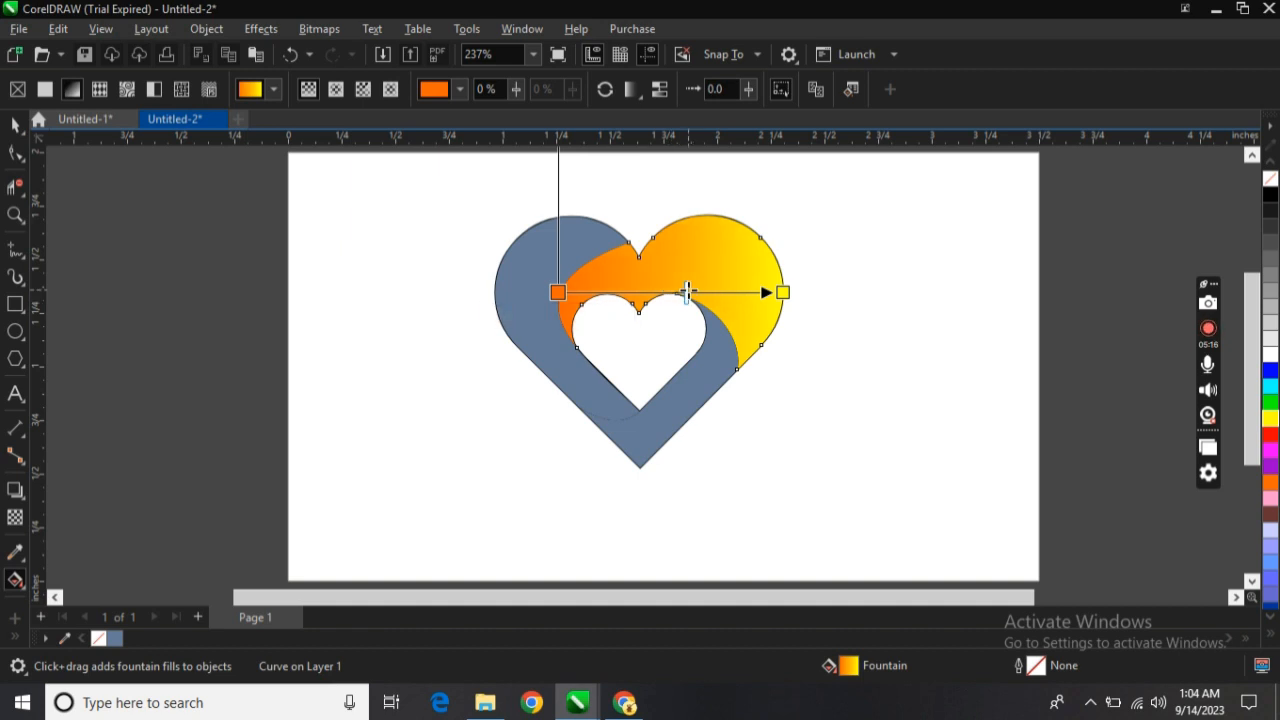
Step: Apply a linear fountain fill to the left region, directed from its bottom end up to the top of the lobe
{"action": "left_click", "coordinate": [550, 320]}
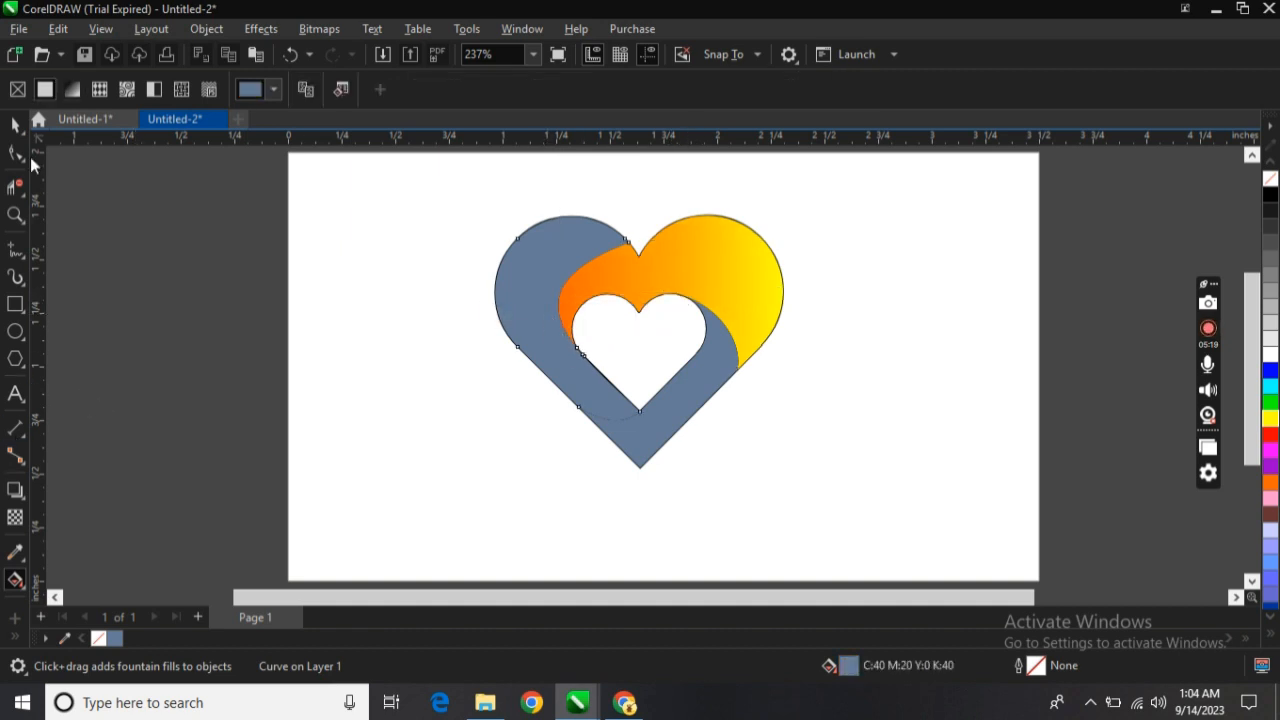
{"action": "left_click", "coordinate": [71, 90]}
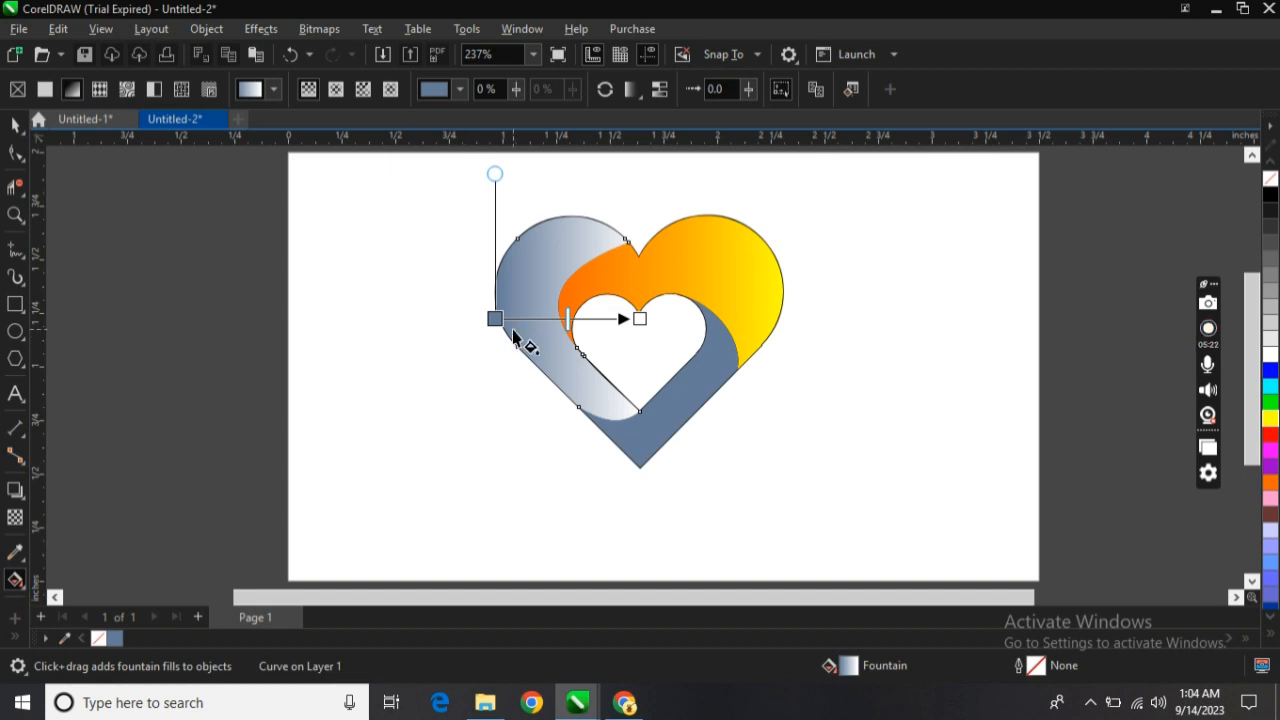
{"action": "left_click_drag", "start_coordinate": [494, 318], "coordinate": [608, 407]}
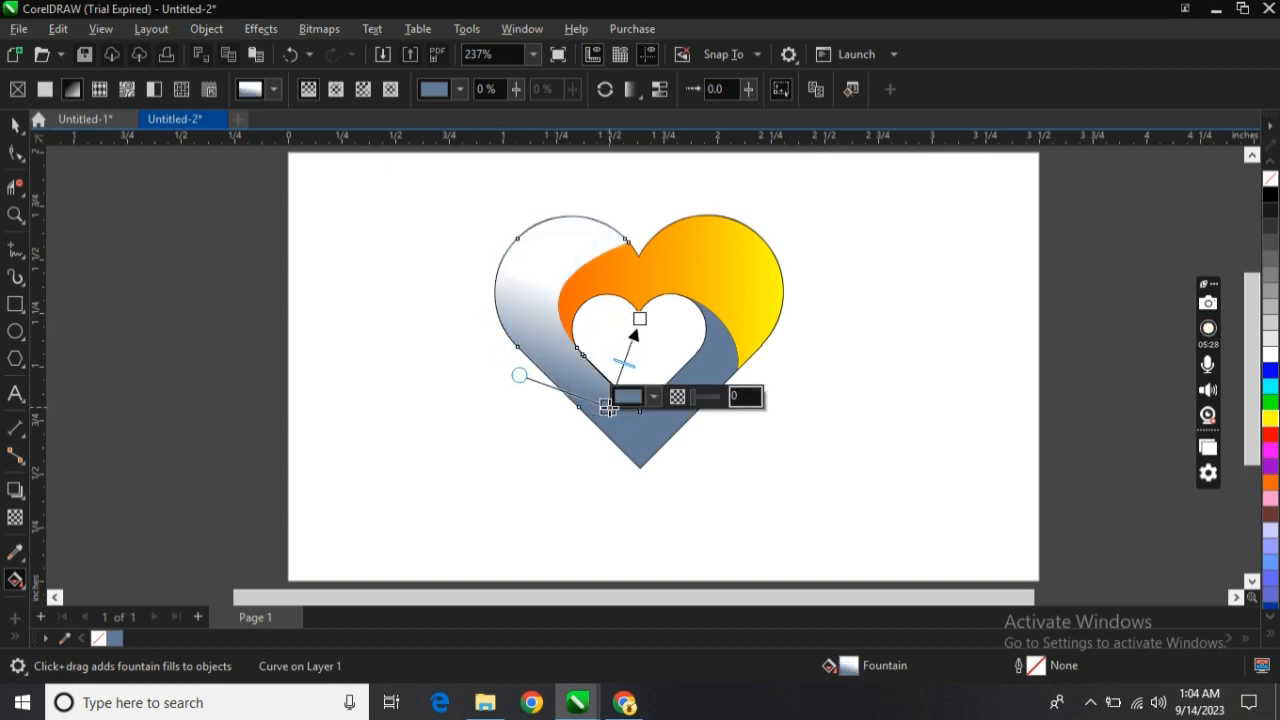
{"action": "left_click_drag", "start_coordinate": [640, 318], "coordinate": [557, 232]}
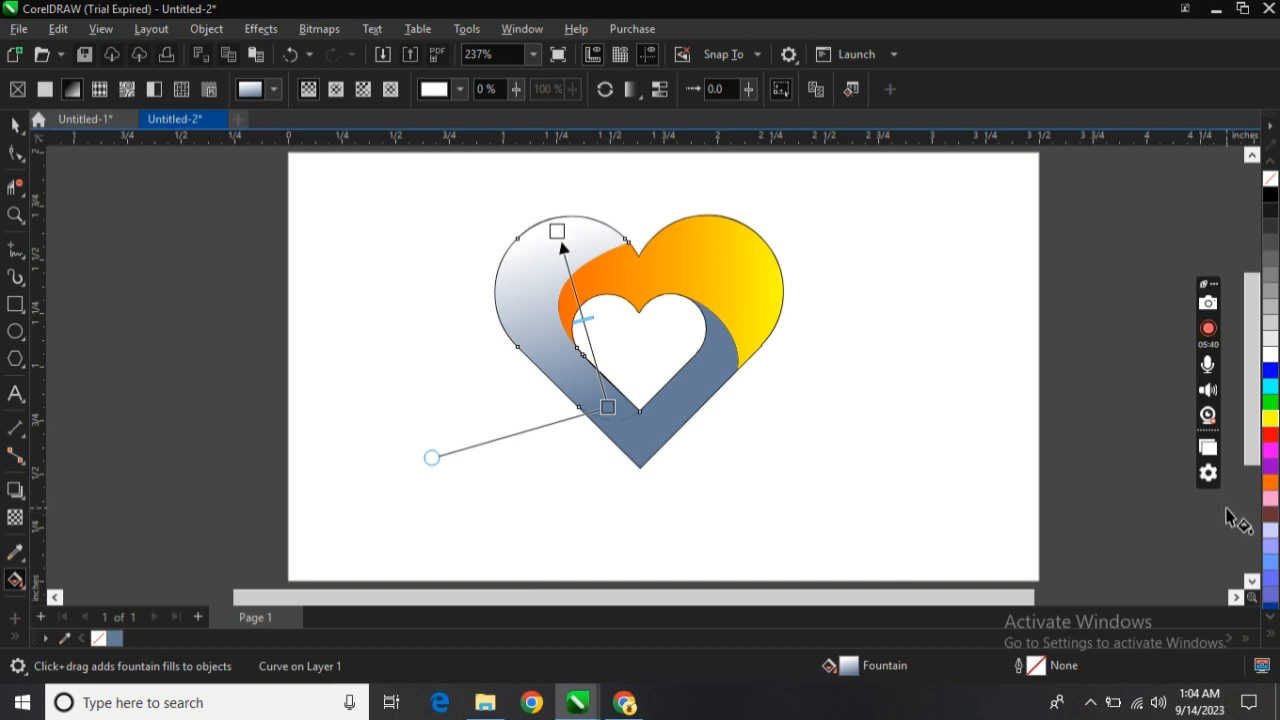
Step: Color the left region's gradient magenta at the top of the lobe and purple at the bottom end
{"action": "left_click_drag", "start_coordinate": [1270, 450], "coordinate": [560, 238]}
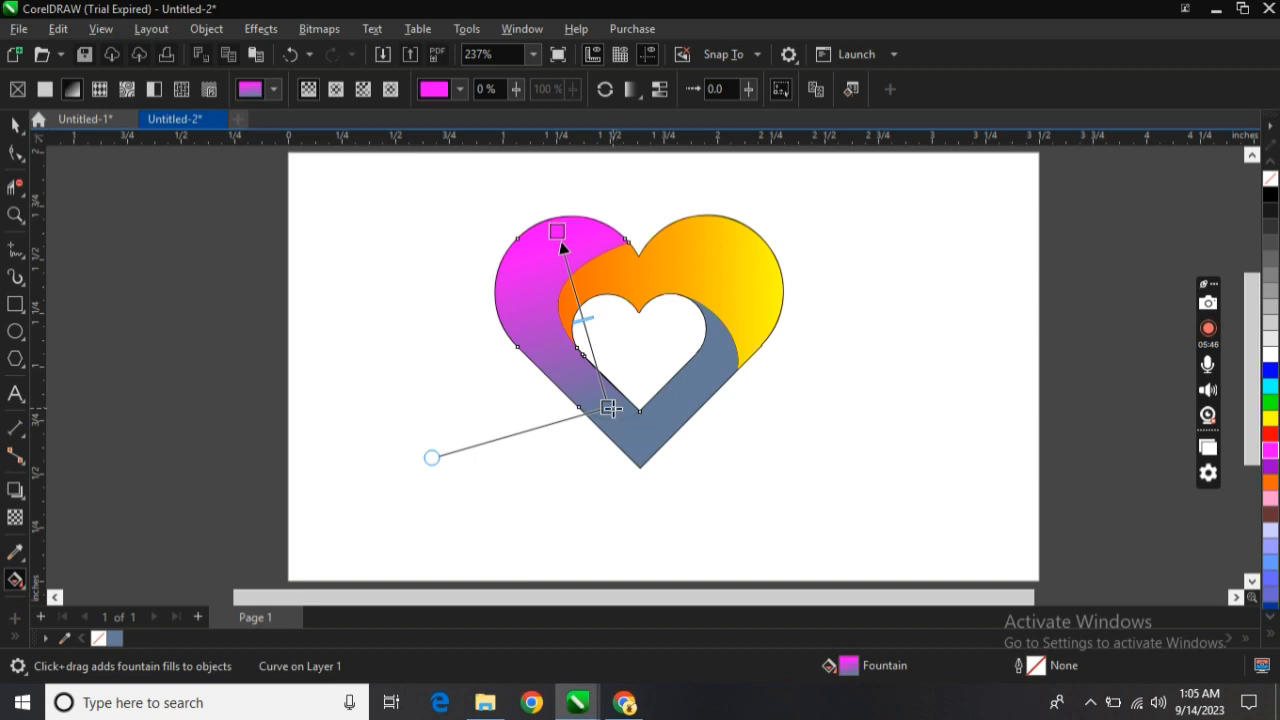
{"action": "left_click_drag", "start_coordinate": [611, 408], "coordinate": [612, 408]}
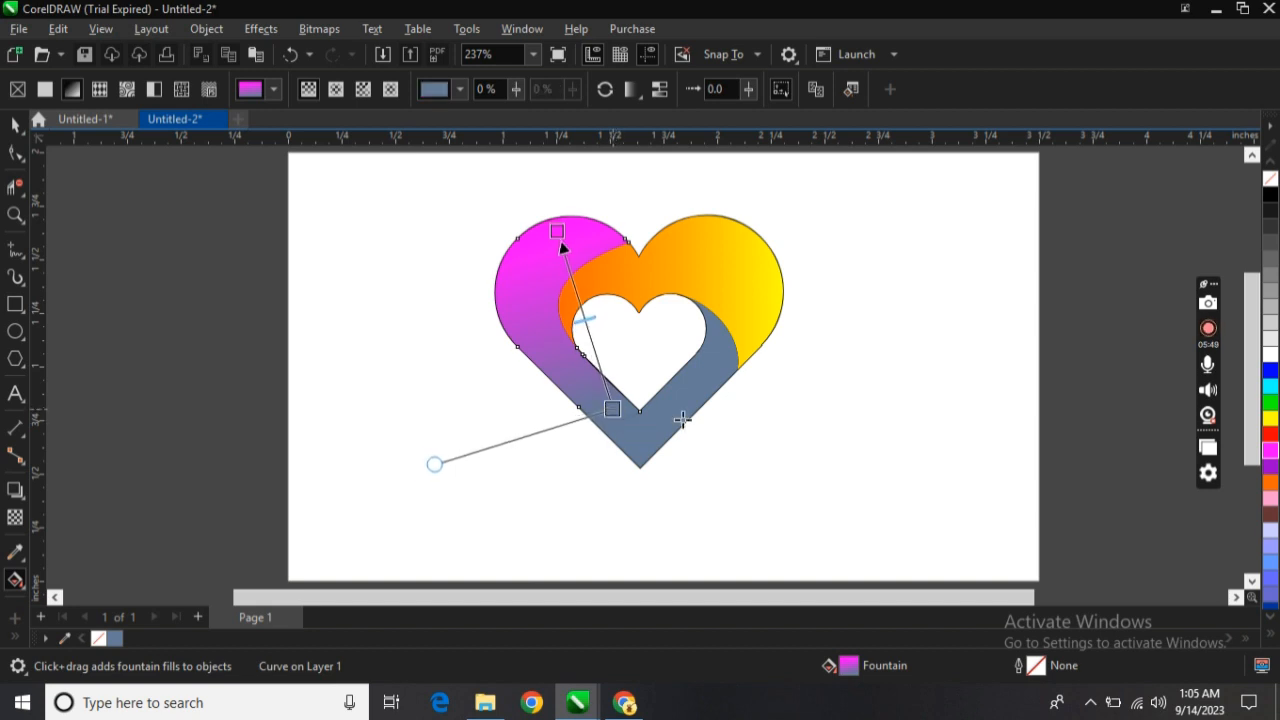
{"action": "left_click_drag", "start_coordinate": [1270, 466], "coordinate": [613, 409]}
Step: Apply a linear fountain fill to the bottom region, directed from beside the inner heart's right lobe to the region's lower-left end
{"action": "left_click", "coordinate": [641, 447]}
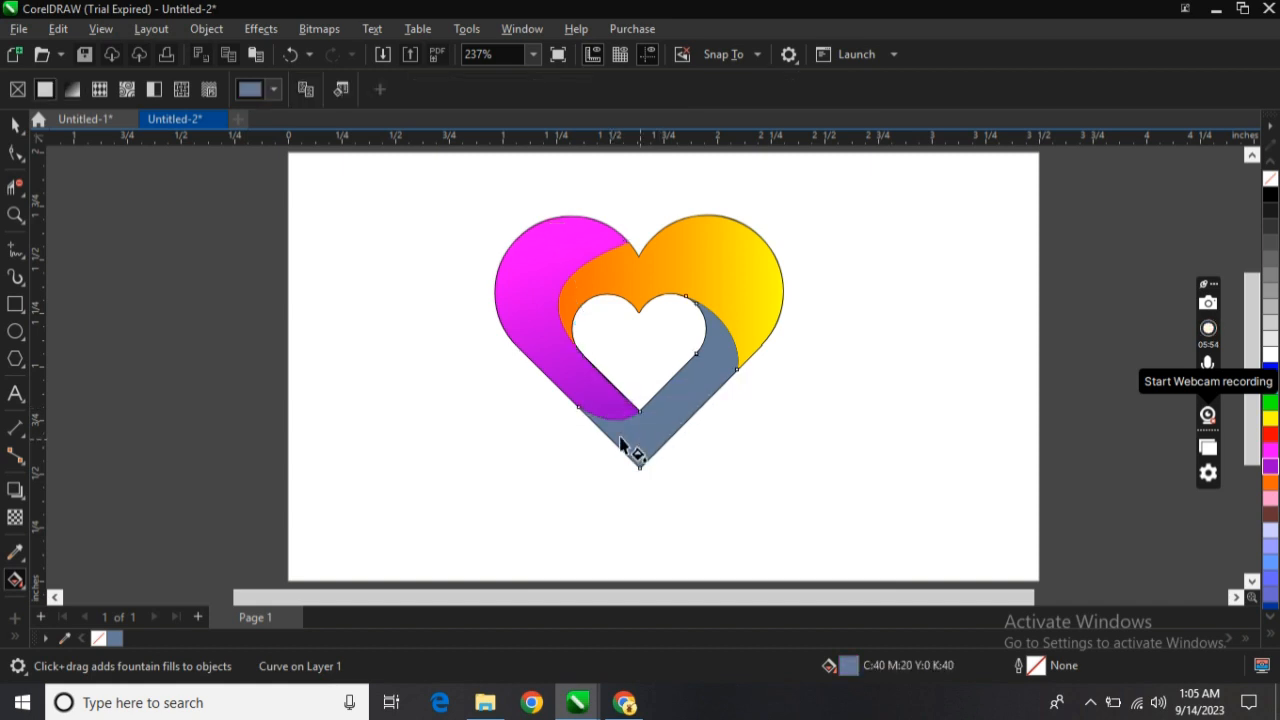
{"action": "left_click", "coordinate": [72, 89]}
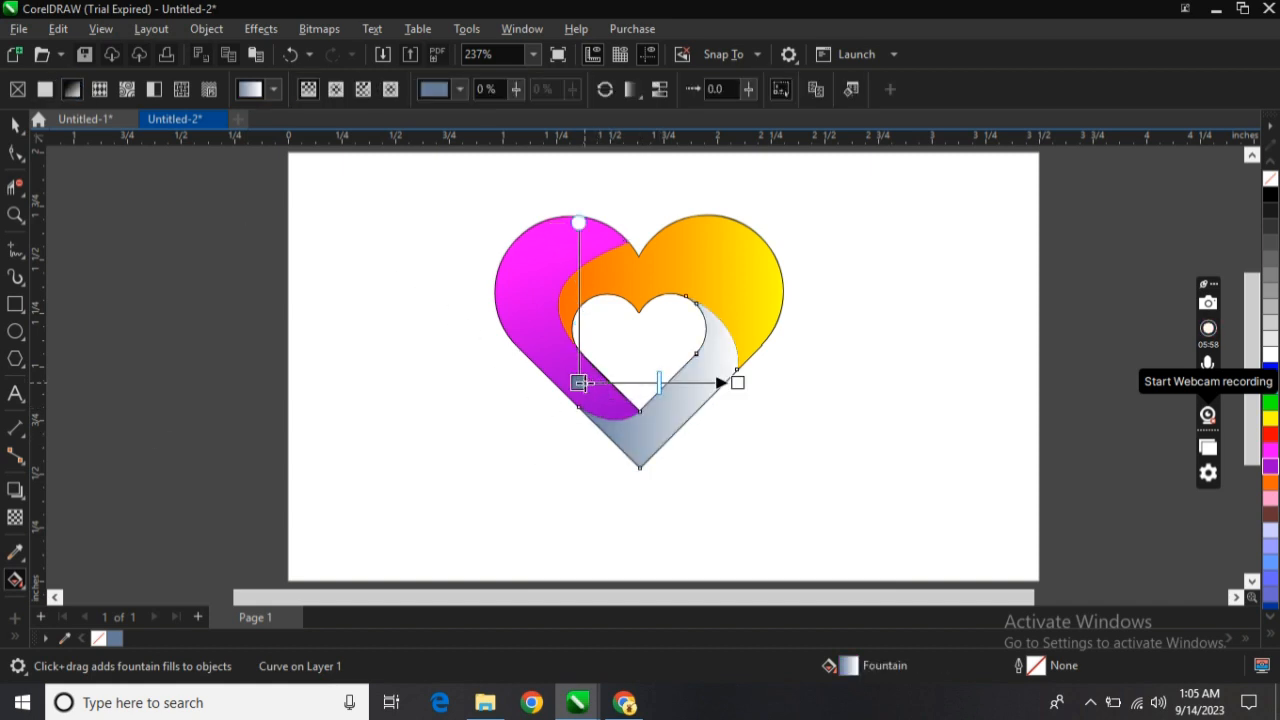
{"action": "left_click_drag", "start_coordinate": [580, 383], "coordinate": [718, 338]}
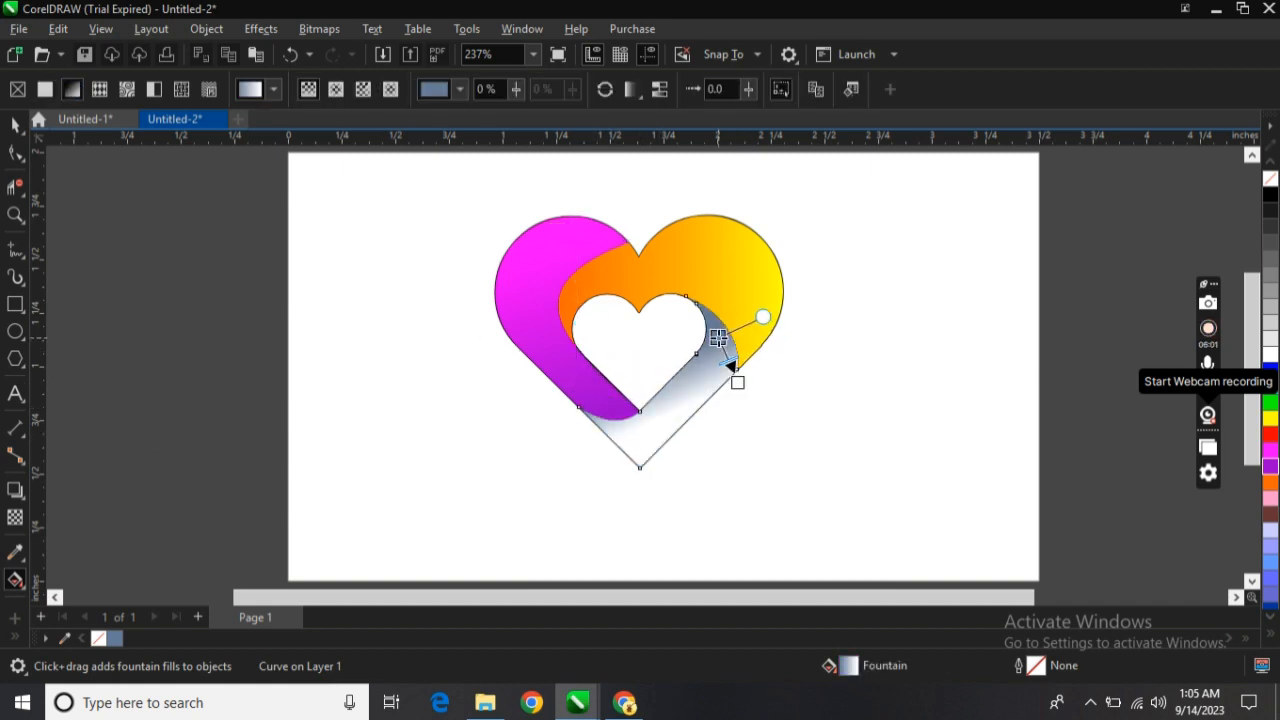
{"action": "left_click_drag", "start_coordinate": [734, 381], "coordinate": [600, 422]}
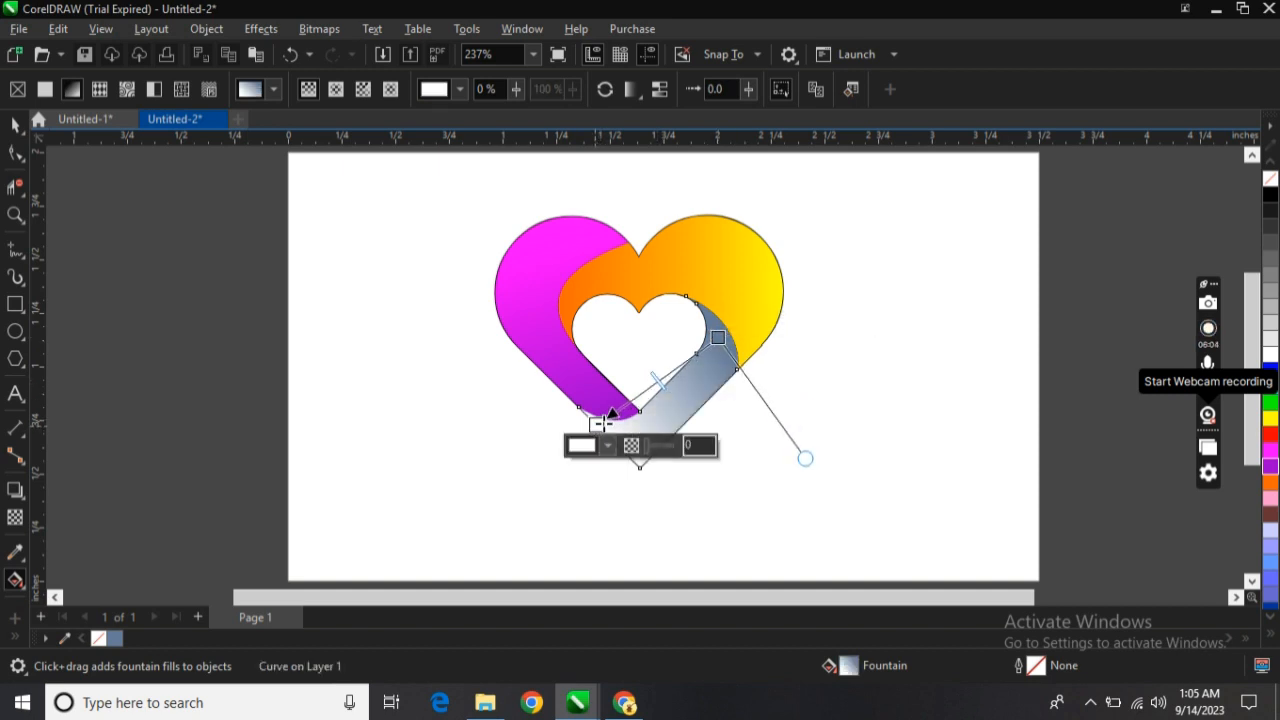
{"action": "left_click_drag", "start_coordinate": [717, 337], "coordinate": [722, 320]}
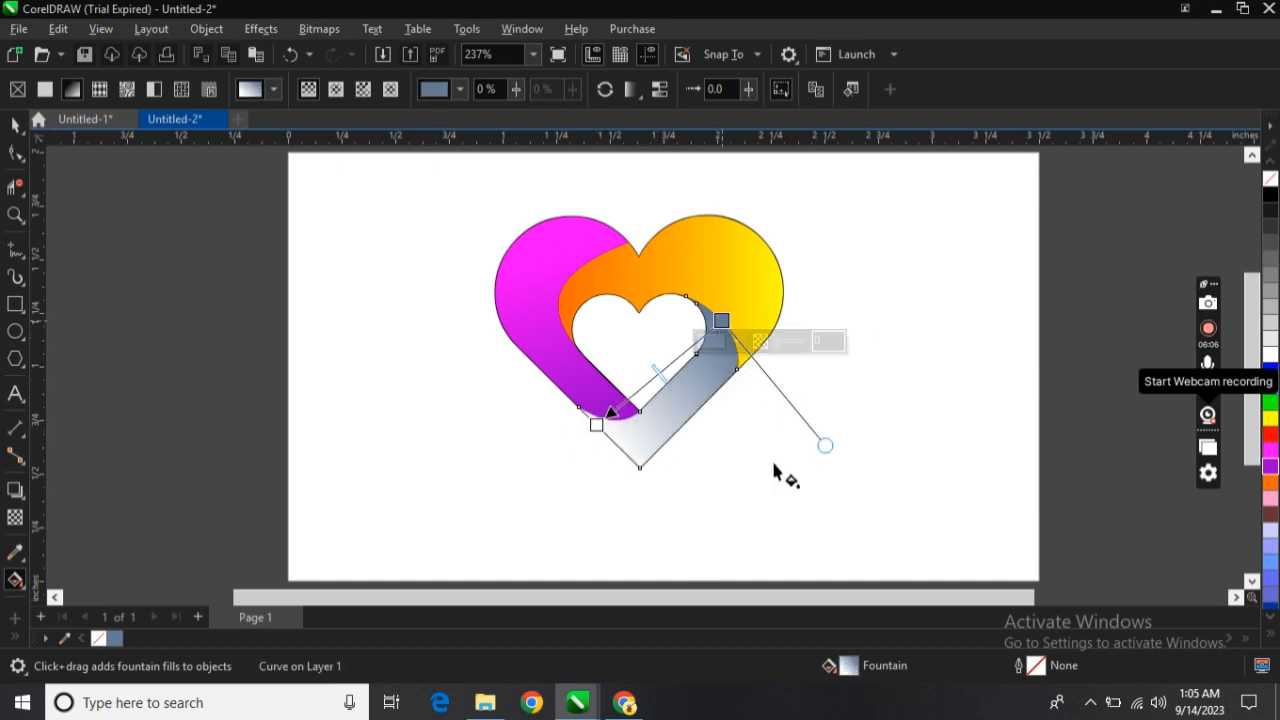
Step: Color the bottom region's gradient light pink at its lower-left end and hot pink at its upper-right start
{"action": "scroll", "coordinate": [1271, 570], "scroll_direction": "down", "scroll_amount": 5}
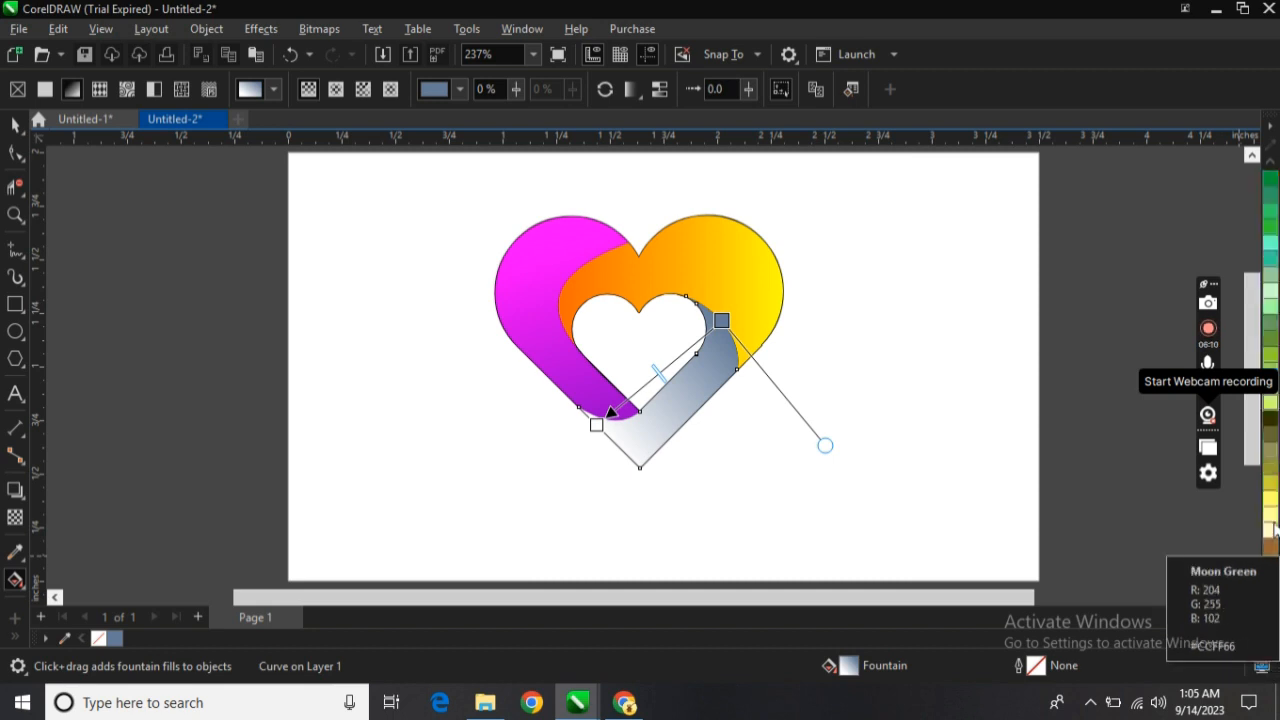
{"action": "scroll", "coordinate": [1271, 497], "scroll_direction": "down", "scroll_amount": 2}
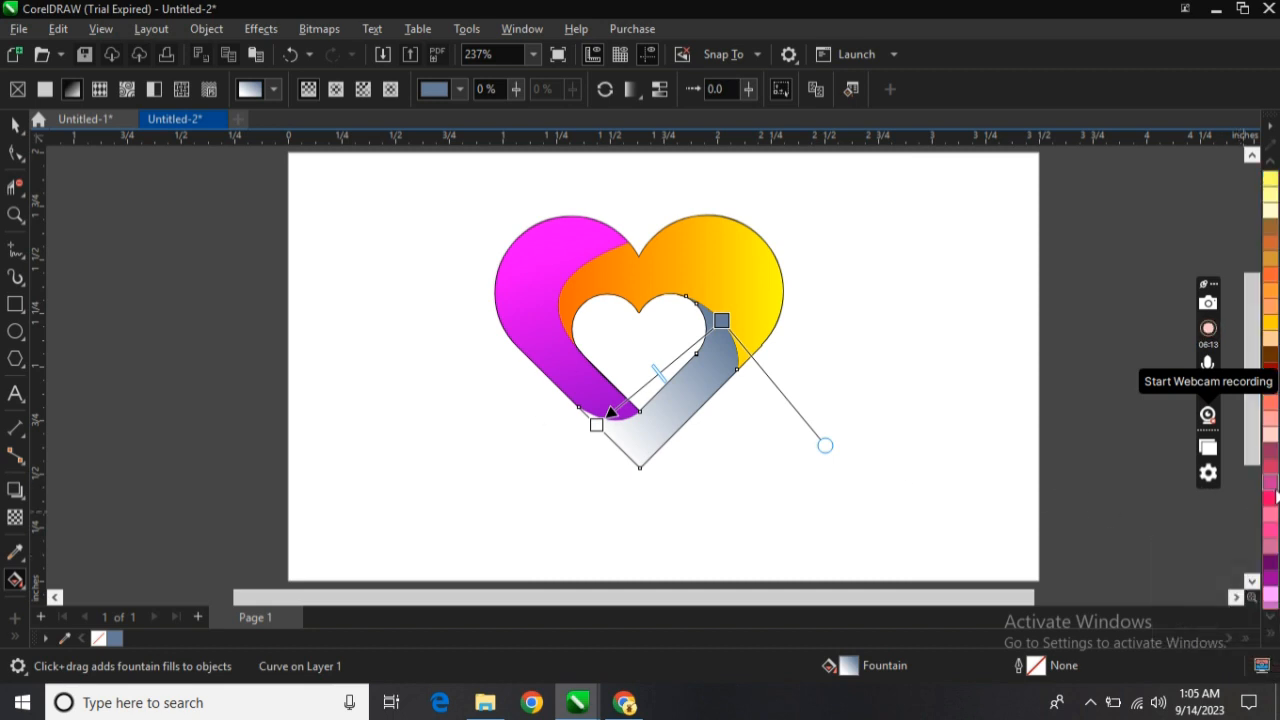
{"action": "left_click_drag", "start_coordinate": [1270, 531], "coordinate": [597, 424]}
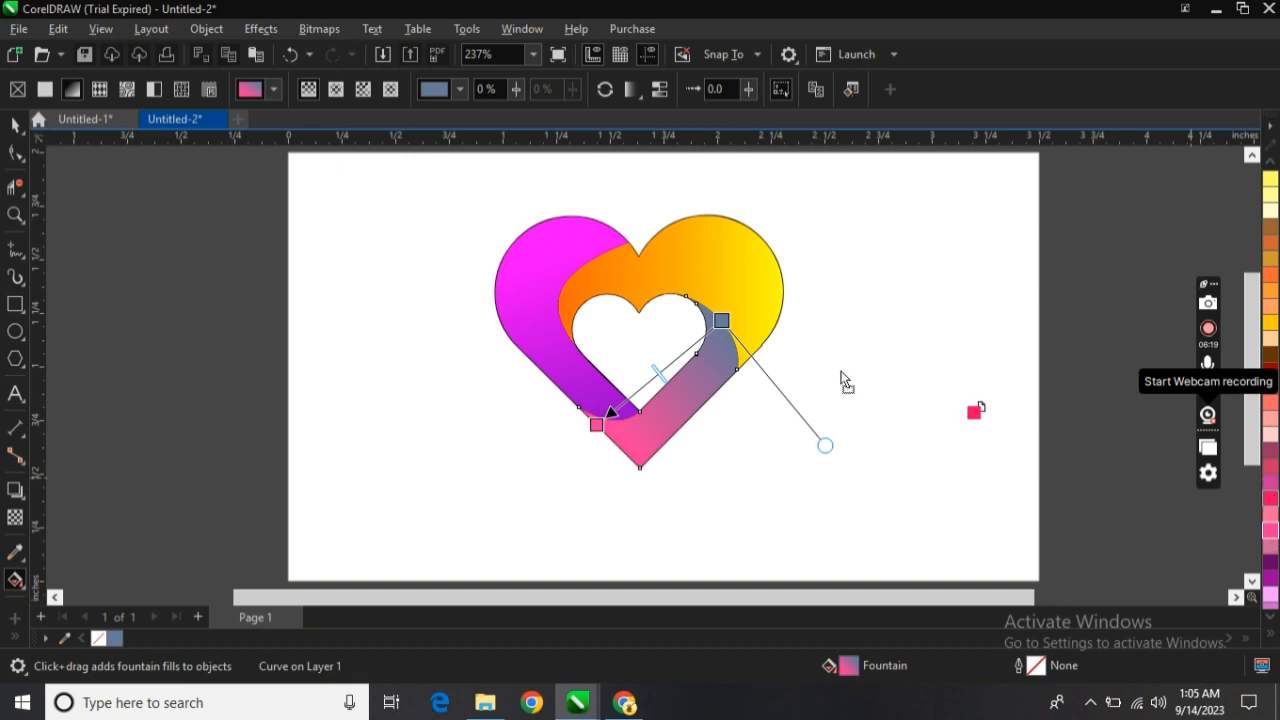
{"action": "left_click_drag", "start_coordinate": [843, 380], "coordinate": [718, 327]}
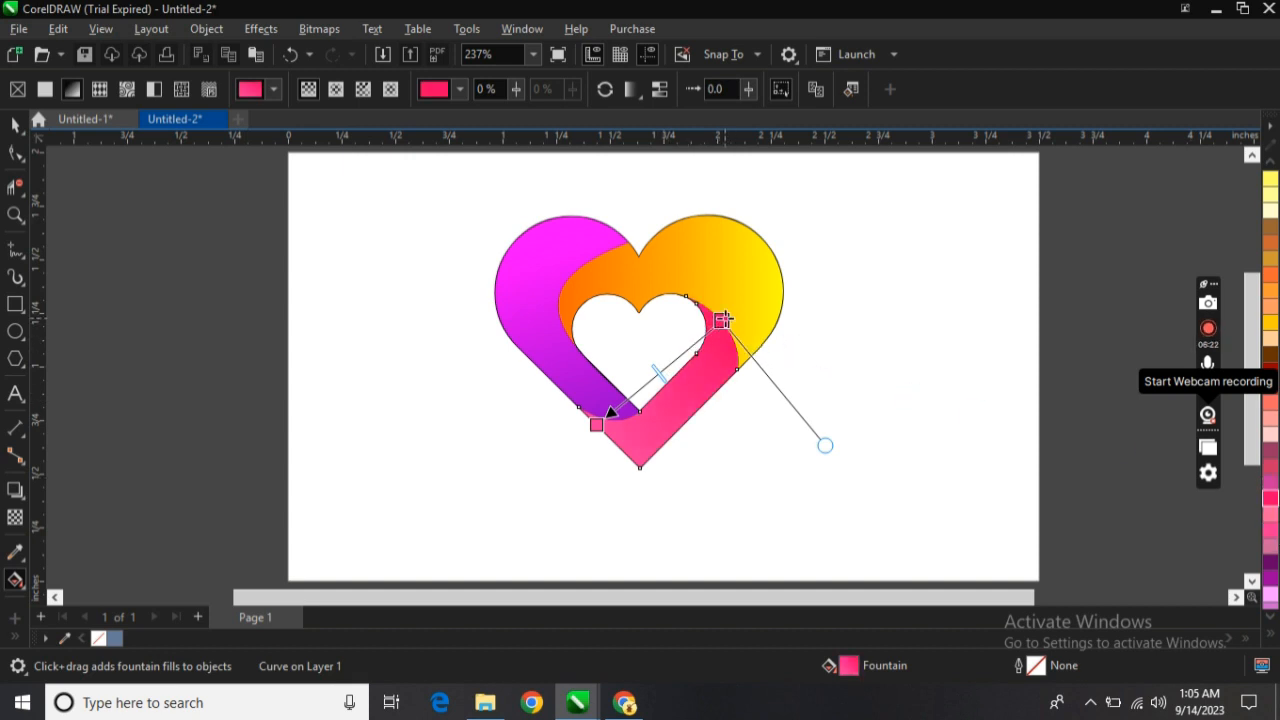
Step: Darken the start color of the bottom region's gradient to a deep crimson
{"action": "left_click", "coordinate": [722, 320]}
{"action": "left_click", "coordinate": [737, 341]}
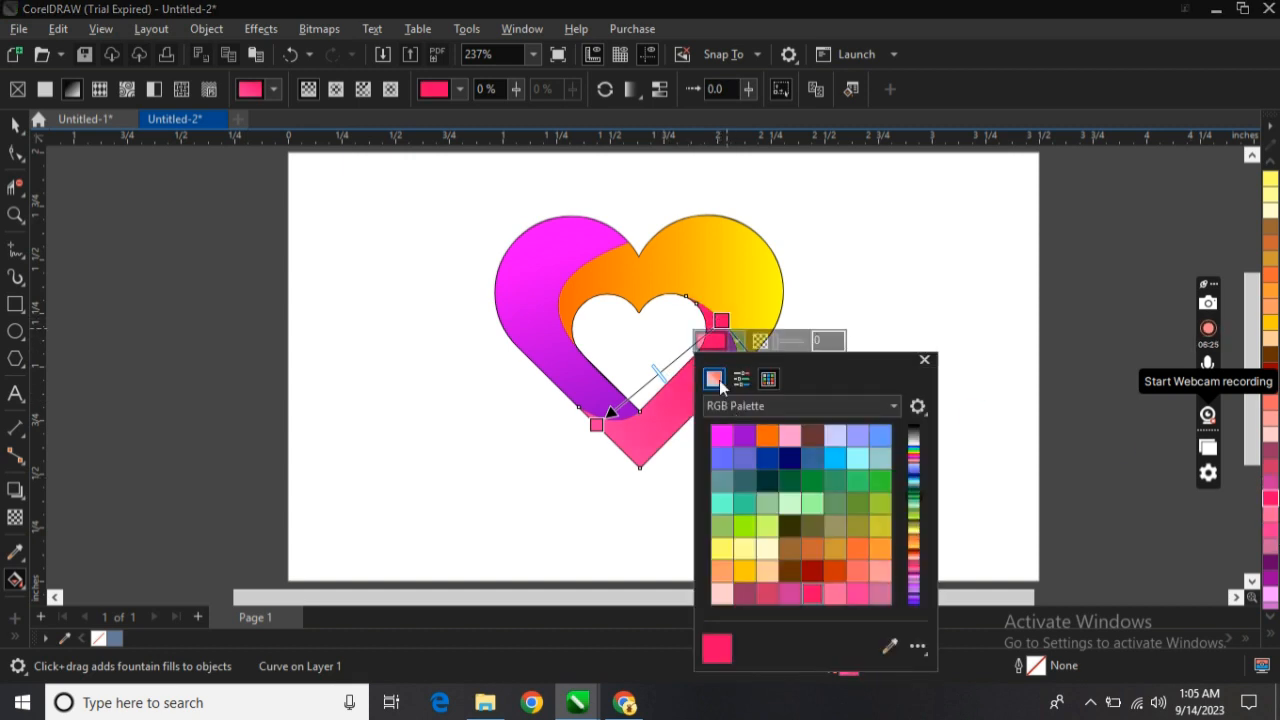
{"action": "left_click", "coordinate": [719, 380]}
{"action": "left_click", "coordinate": [829, 486]}
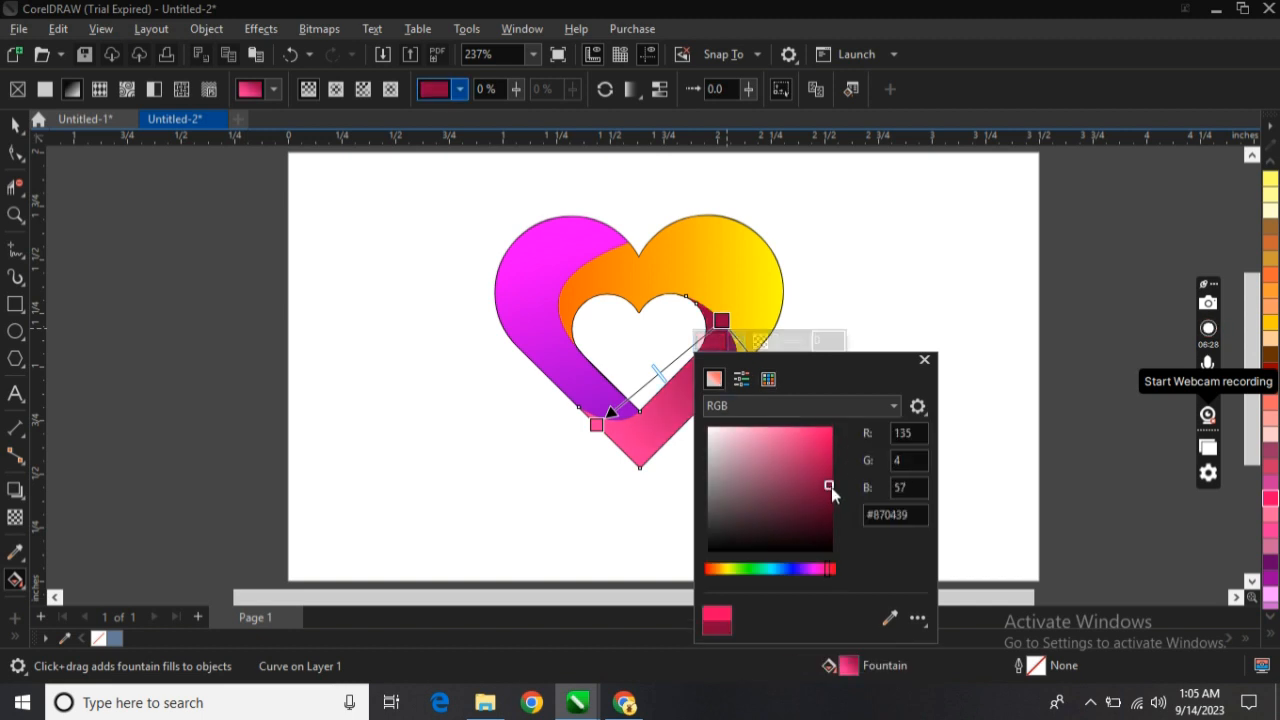
{"action": "mouse_move", "coordinate": [831, 487]}
{"action": "left_mouse_down"}
{"action": "mouse_move", "coordinate": [836, 476]}
{"action": "mouse_move", "coordinate": [838, 488]}
{"action": "left_mouse_up"}
{"action": "left_click", "coordinate": [924, 359]}
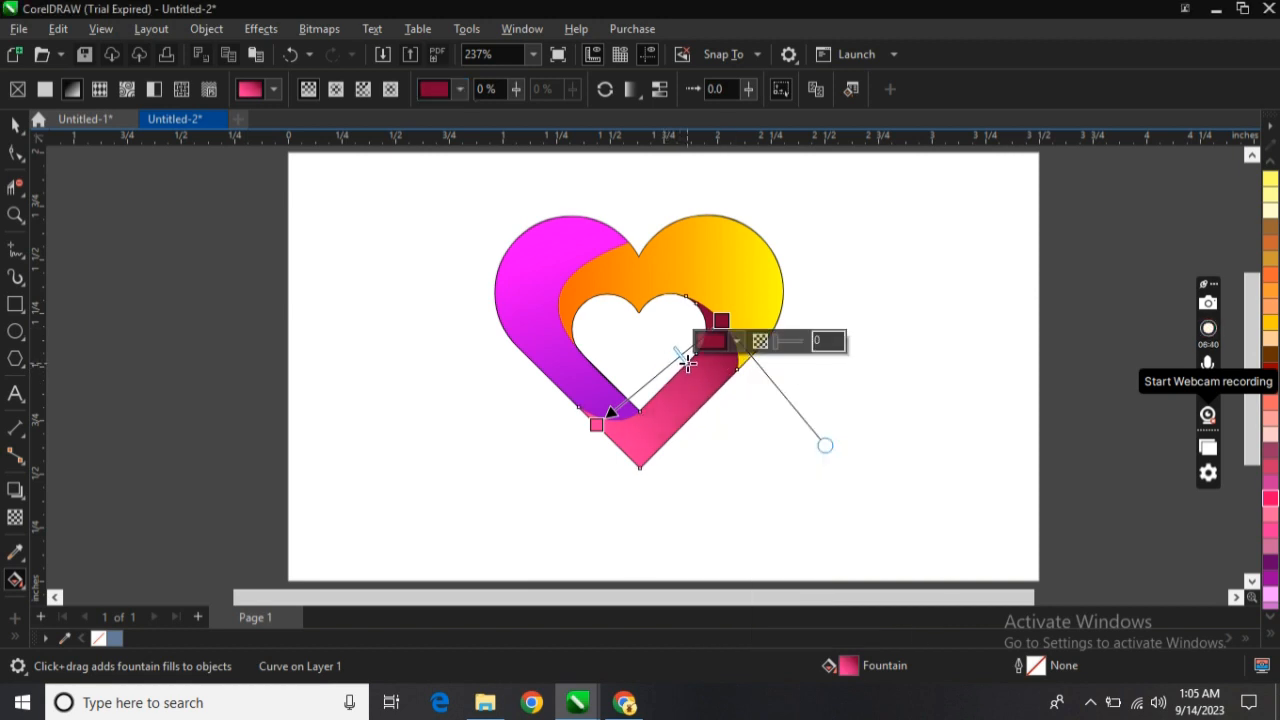
Step: Select all the pieces of the heart logo together
{"action": "key", "text": "space"}
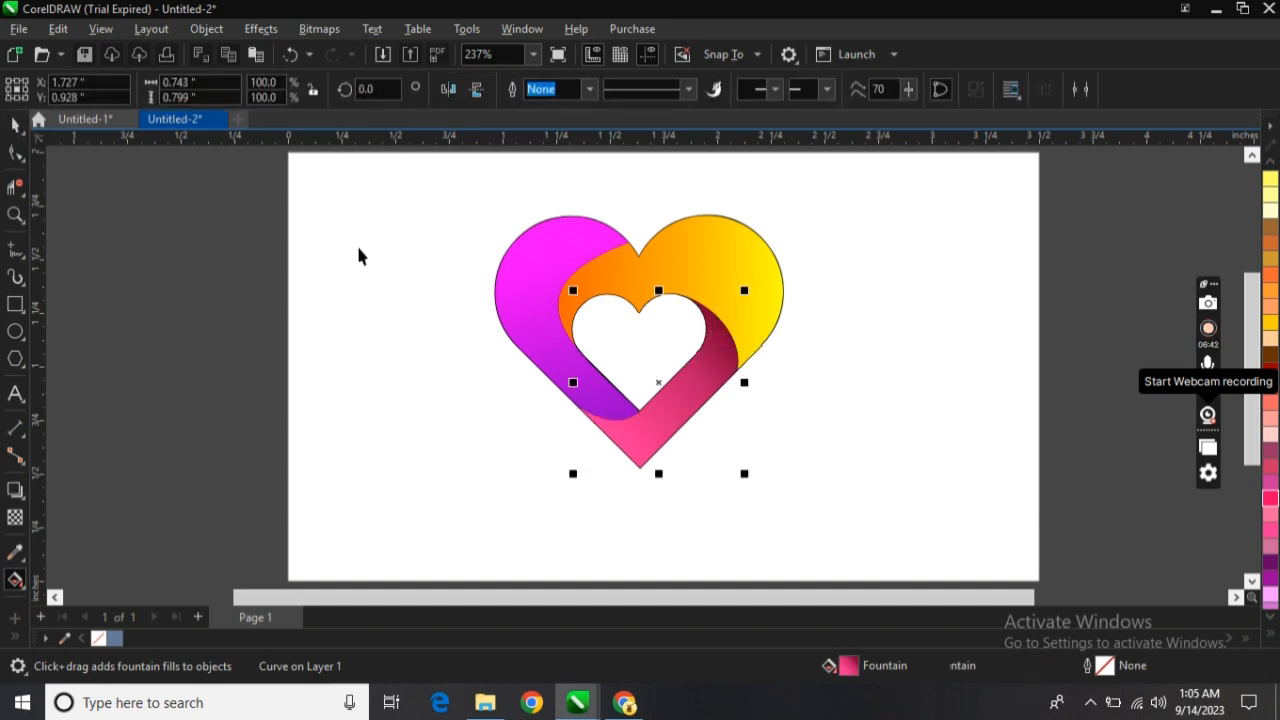
{"action": "left_click_drag", "start_coordinate": [631, 327], "coordinate": [436, 180]}
{"action": "left_click_drag", "start_coordinate": [877, 521], "coordinate": [877, 521]}
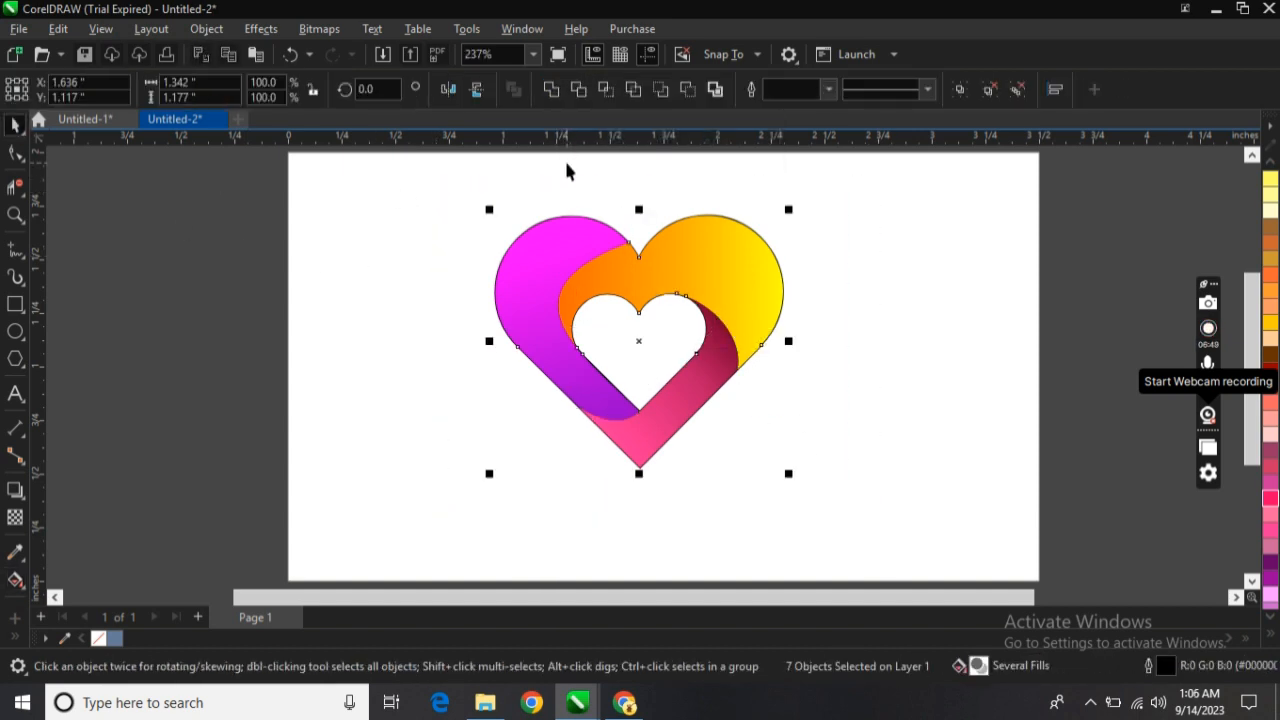
{"action": "left_click", "coordinate": [828, 90]}
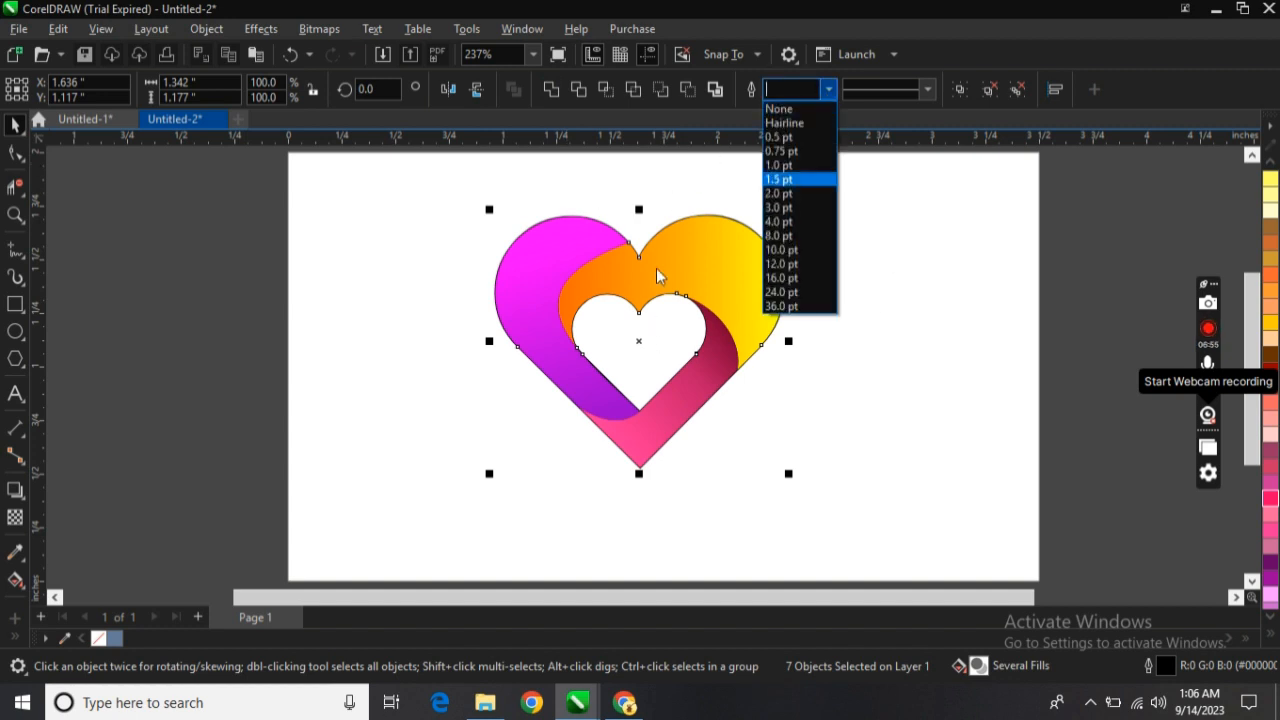
{"action": "left_click", "coordinate": [683, 269]}
{"action": "right_click", "coordinate": [683, 269]}
{"action": "left_click", "coordinate": [743, 240]}
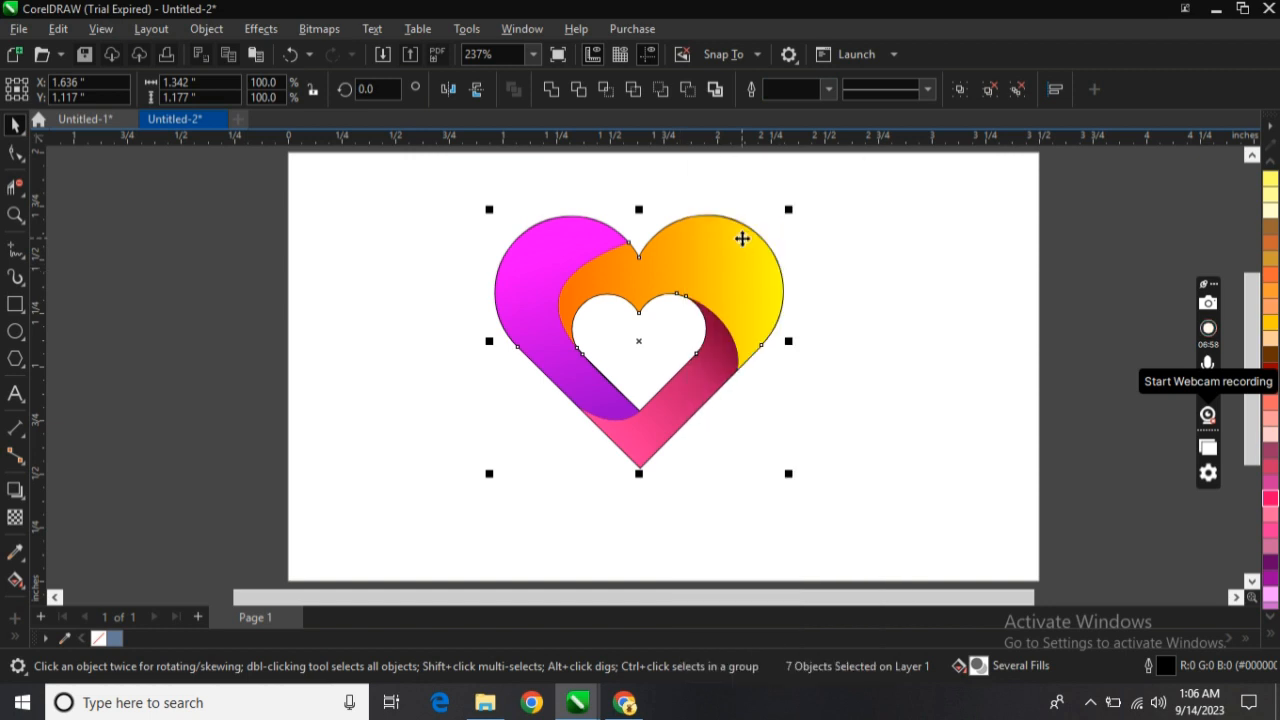
Step: Group the selected heart pieces and remove their outline
{"action": "left_click", "coordinate": [589, 90]}
{"action": "left_click", "coordinate": [580, 109]}
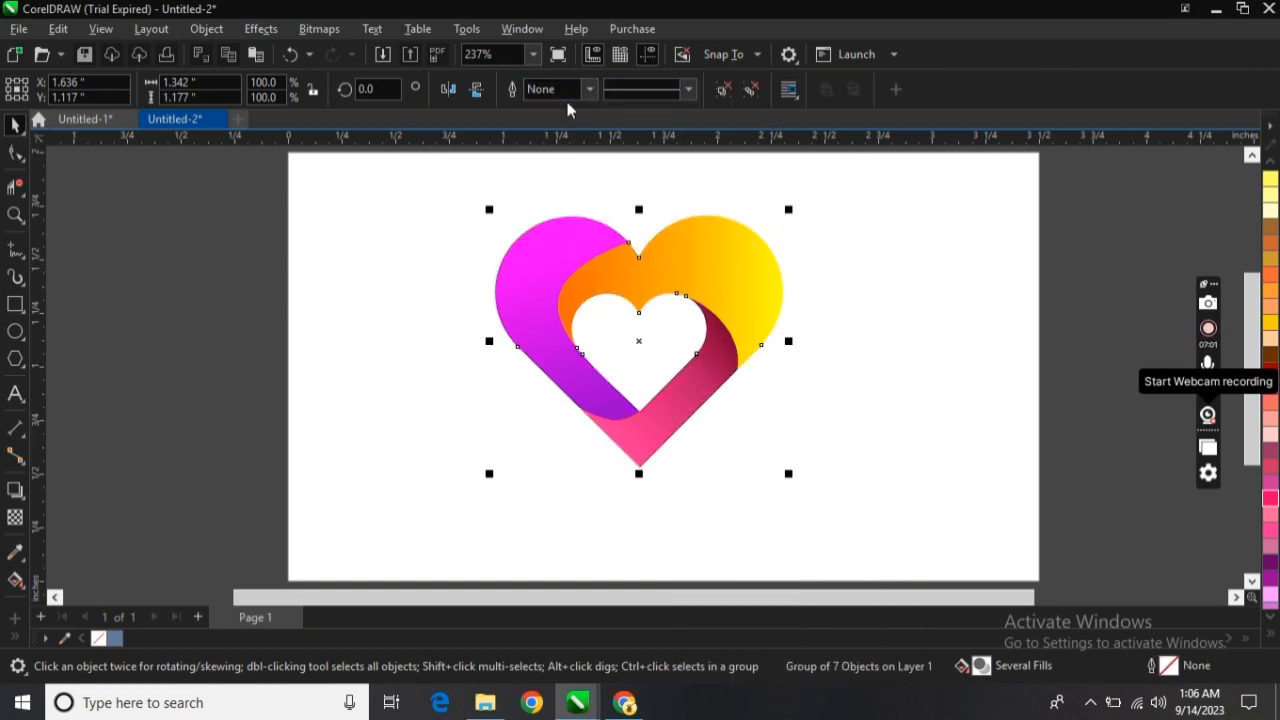
{"action": "left_click", "coordinate": [432, 232]}
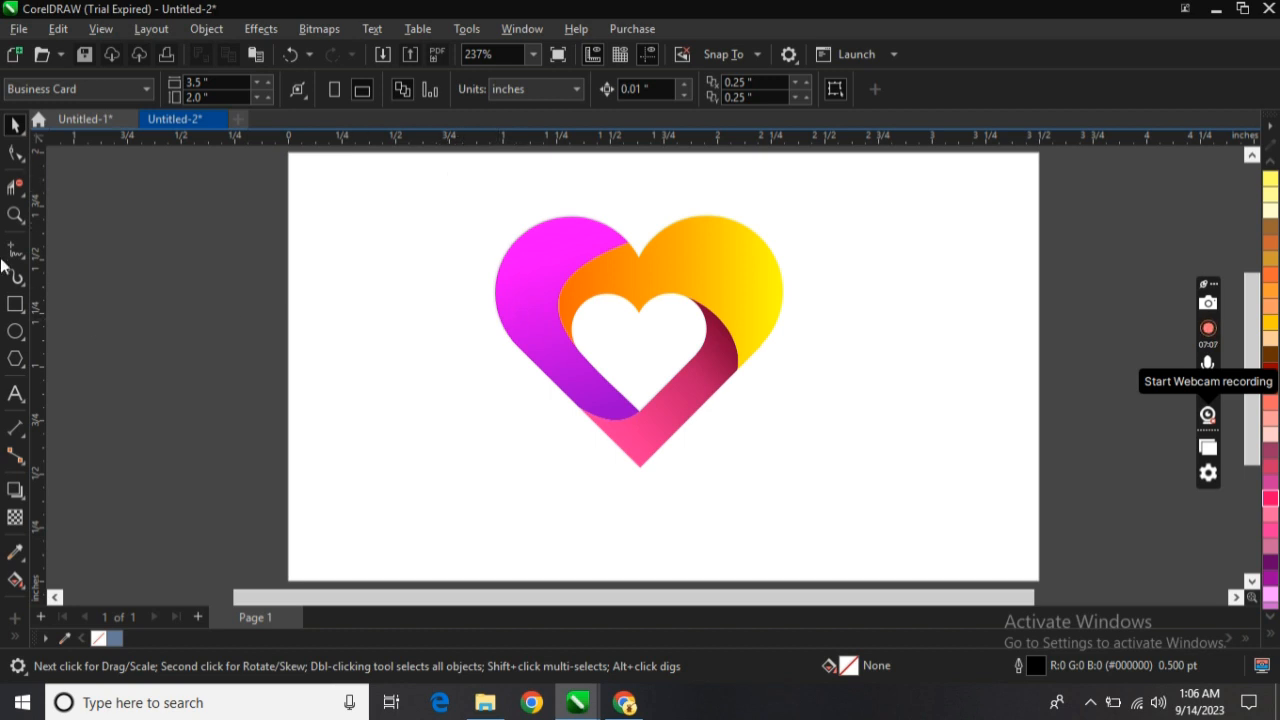
Step: Add the text "3D GLASS ICON" in capitals, scale it to about 13.4 pt and place it just below the heart
{"action": "left_click", "coordinate": [15, 398]}
{"action": "left_click", "coordinate": [502, 497]}
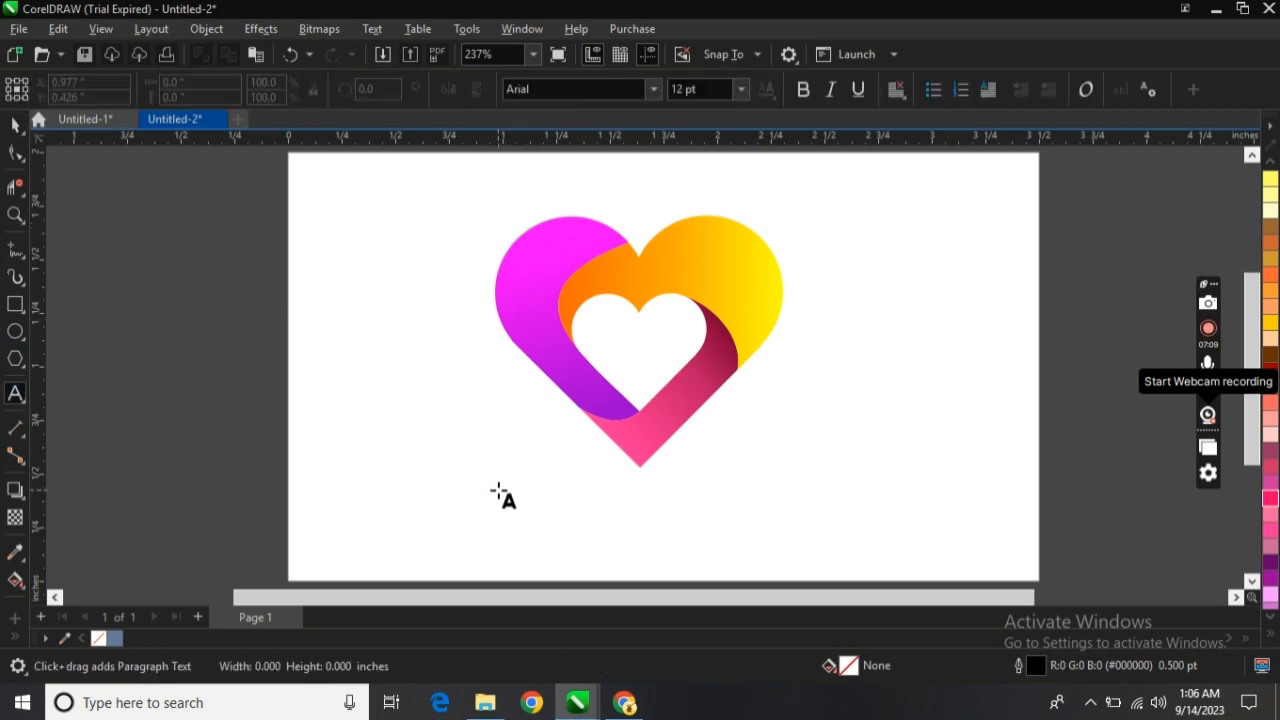
{"action": "type", "text": "3d"}
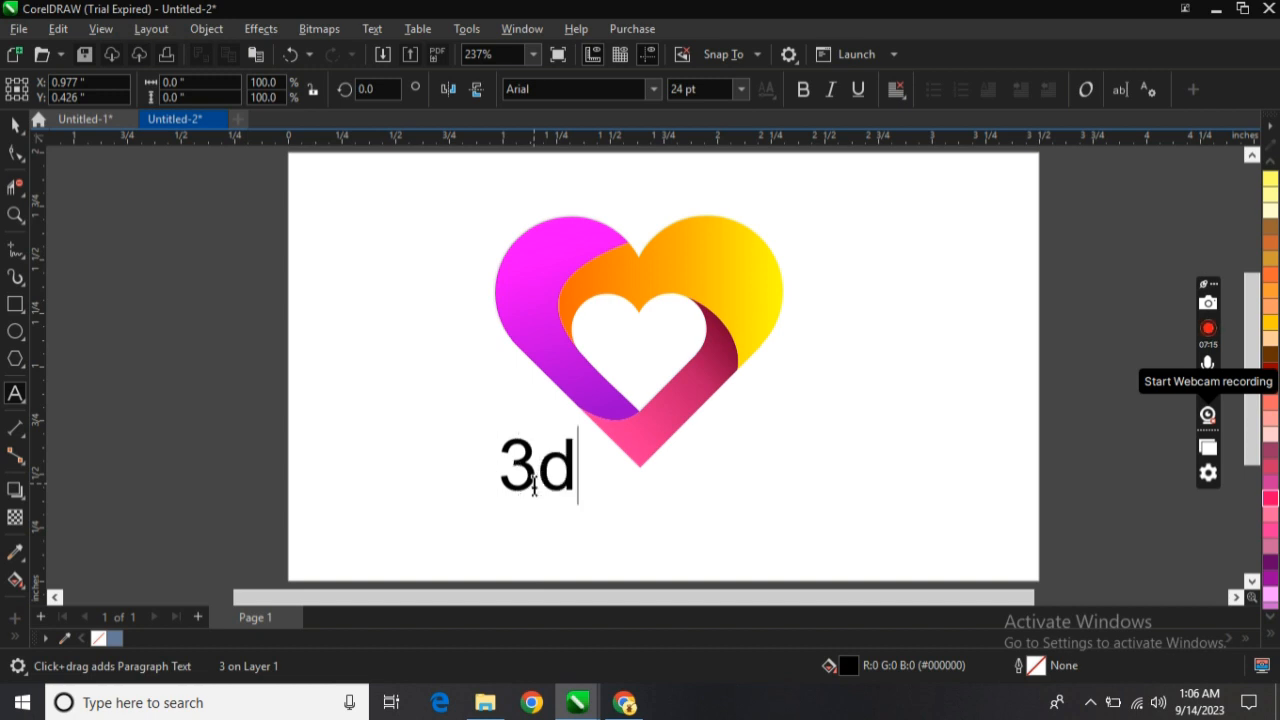
{"action": "key", "text": "BackSpace"}
{"action": "type", "text": "D "}
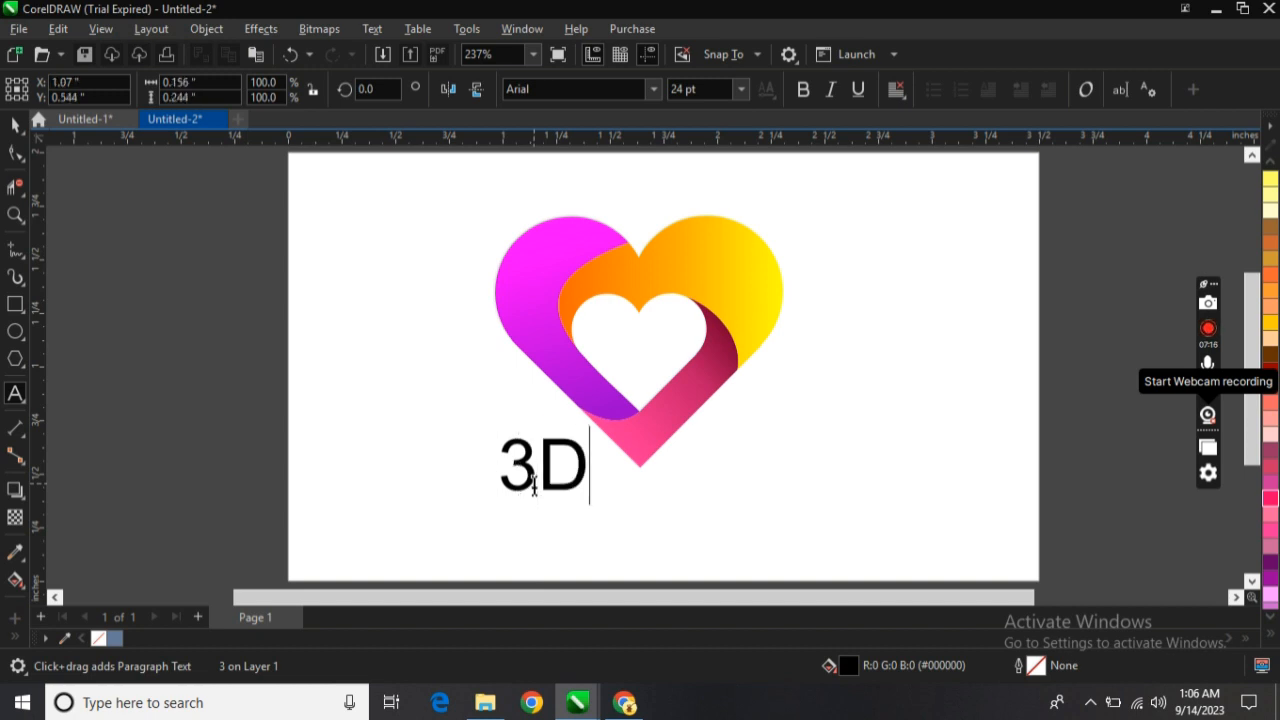
{"action": "type", "text": "GLAS"}
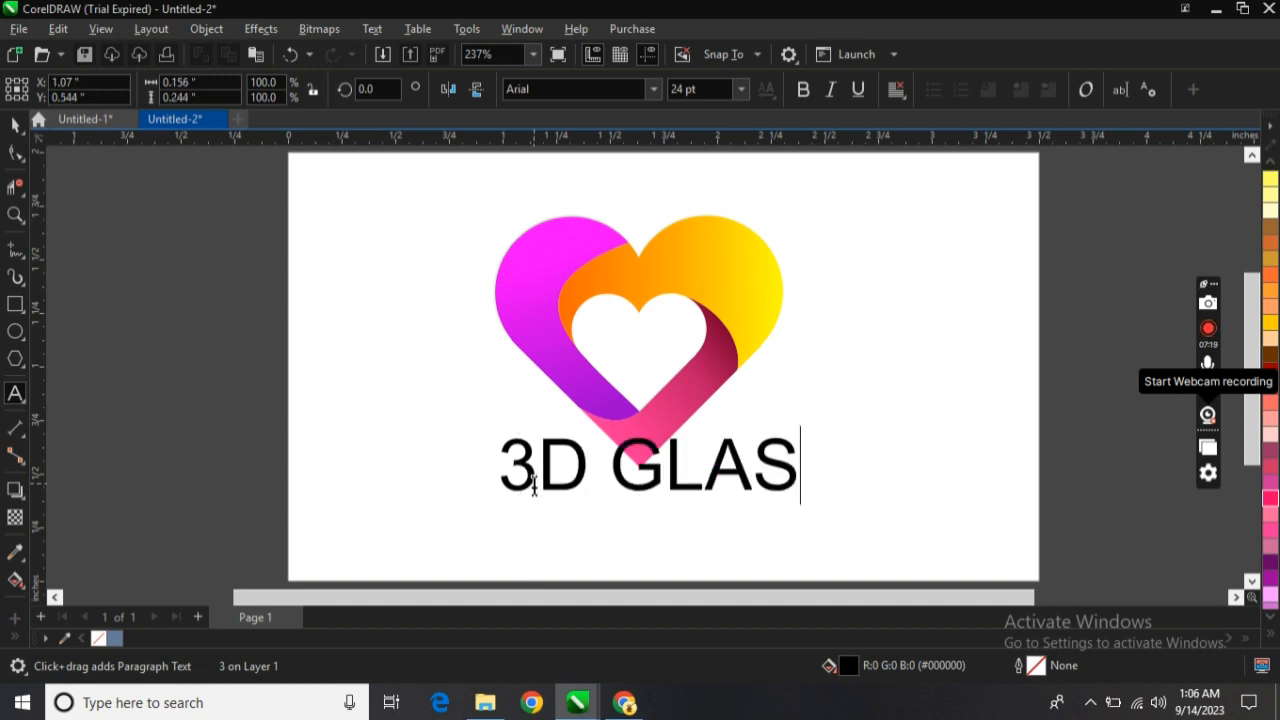
{"action": "type", "text": "S ICON"}
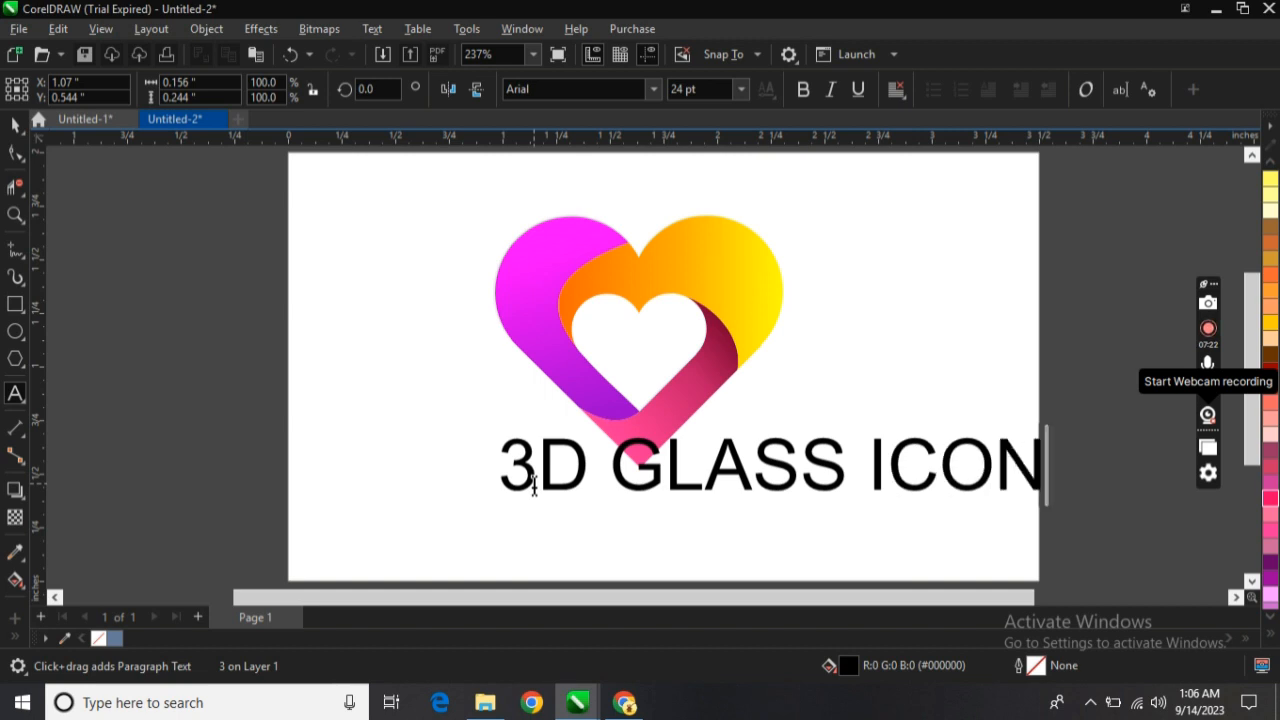
{"action": "key", "text": "Escape"}
{"action": "left_click_drag", "start_coordinate": [1045, 495], "coordinate": [803, 468]}
{"action": "left_click_drag", "start_coordinate": [651, 451], "coordinate": [653, 495]}
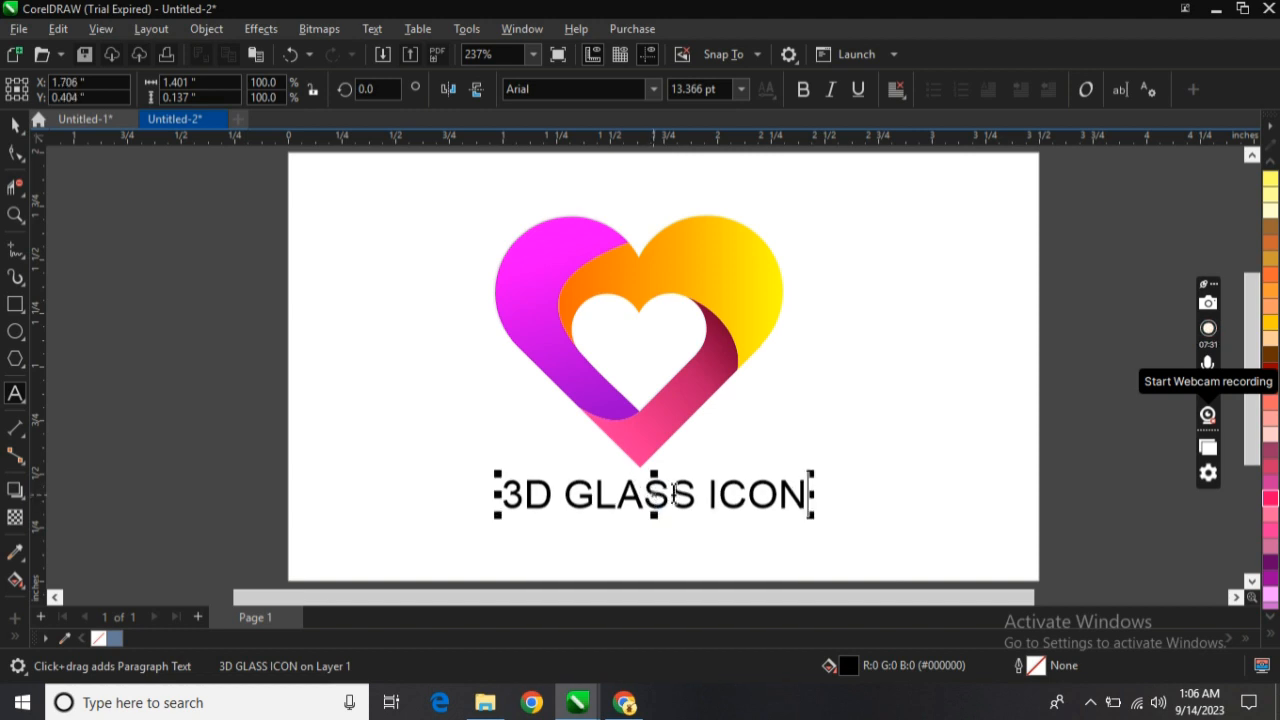
Step: Set the "3D GLASS ICON" caption's font to Arial Black and center the caption beneath the heart
{"action": "left_click_drag", "start_coordinate": [803, 497], "coordinate": [501, 495]}
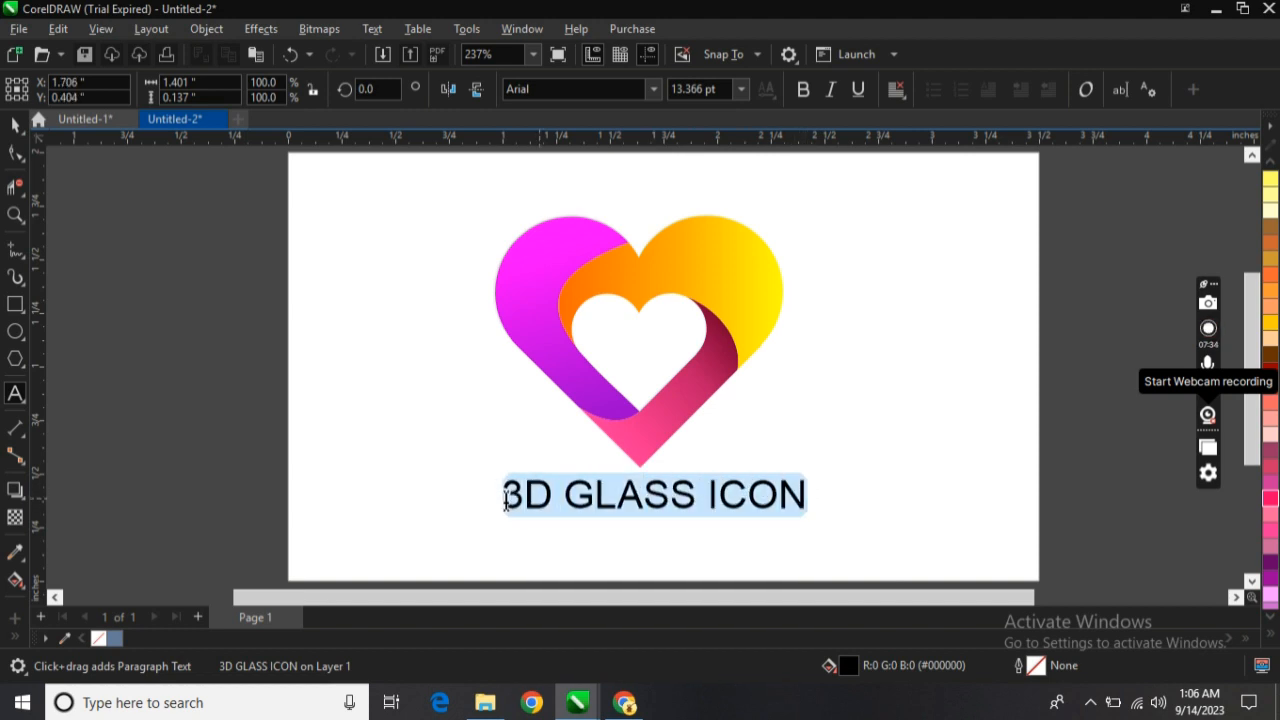
{"action": "left_click", "coordinate": [653, 95]}
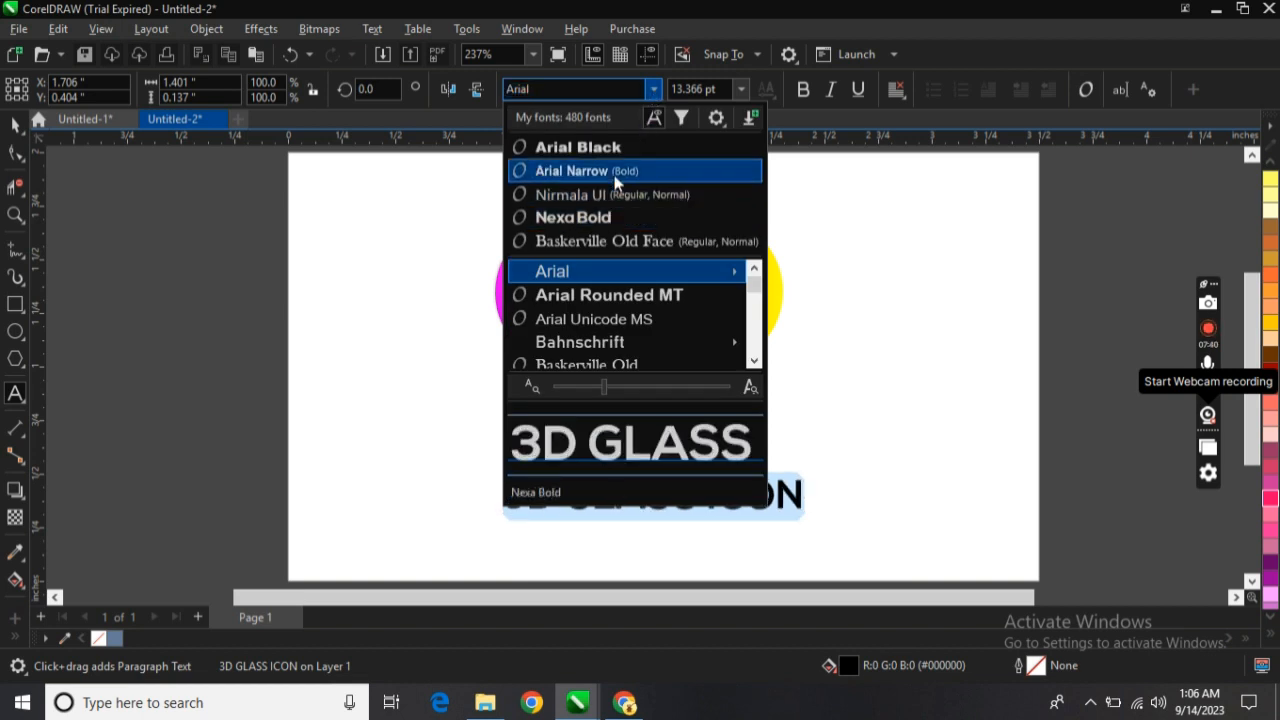
{"action": "left_click", "coordinate": [611, 150]}
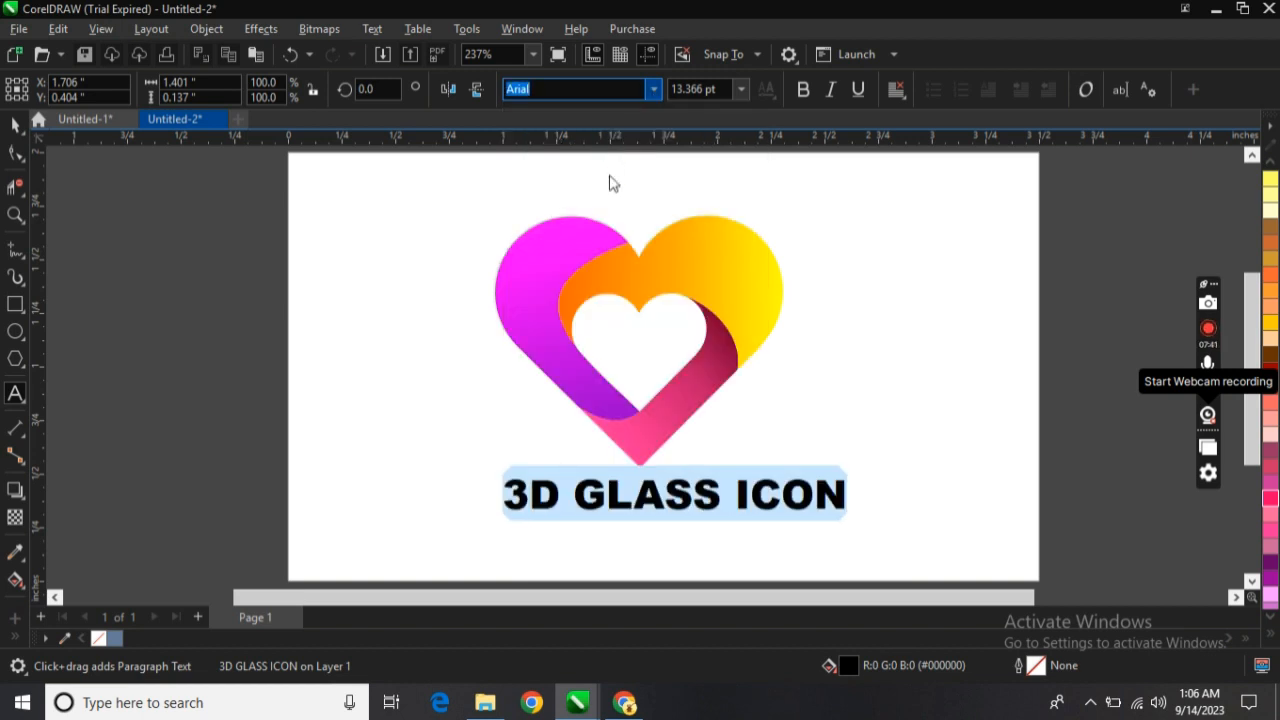
{"action": "left_click", "coordinate": [606, 494]}
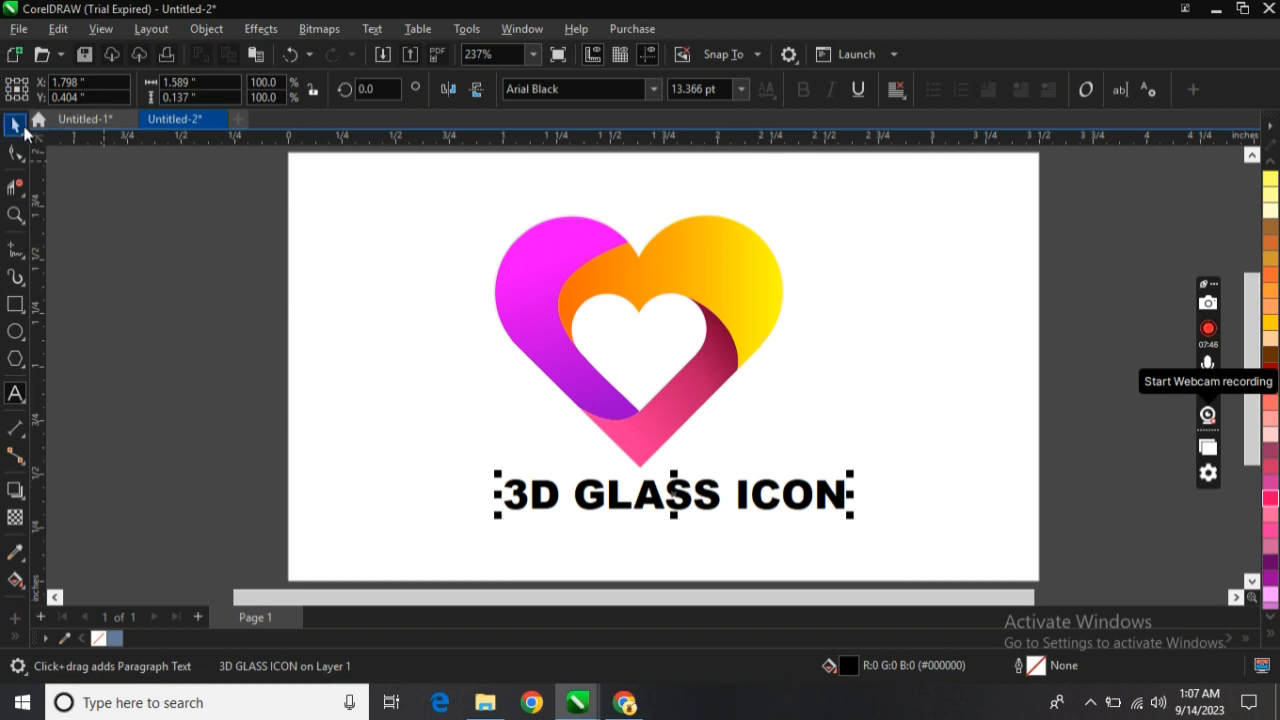
{"action": "left_click", "coordinate": [15, 124]}
{"action": "left_click", "coordinate": [587, 494]}
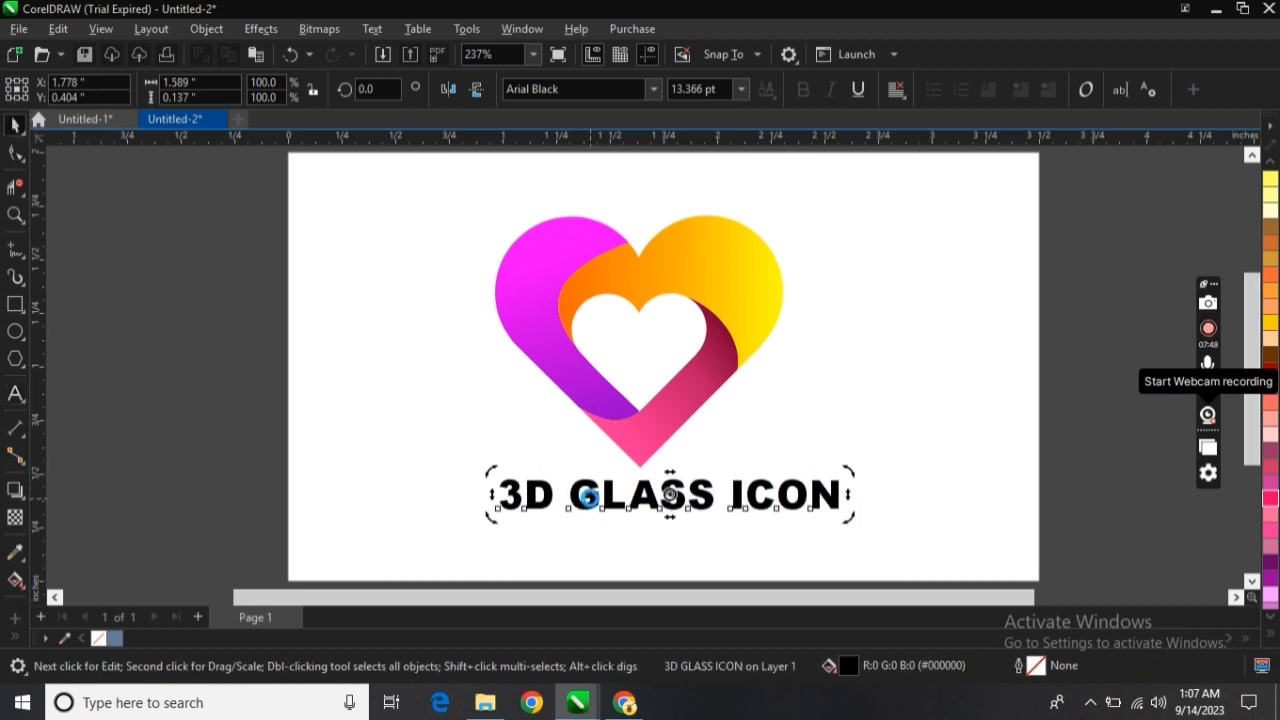
{"action": "left_click_drag", "start_coordinate": [587, 494], "coordinate": [591, 494]}
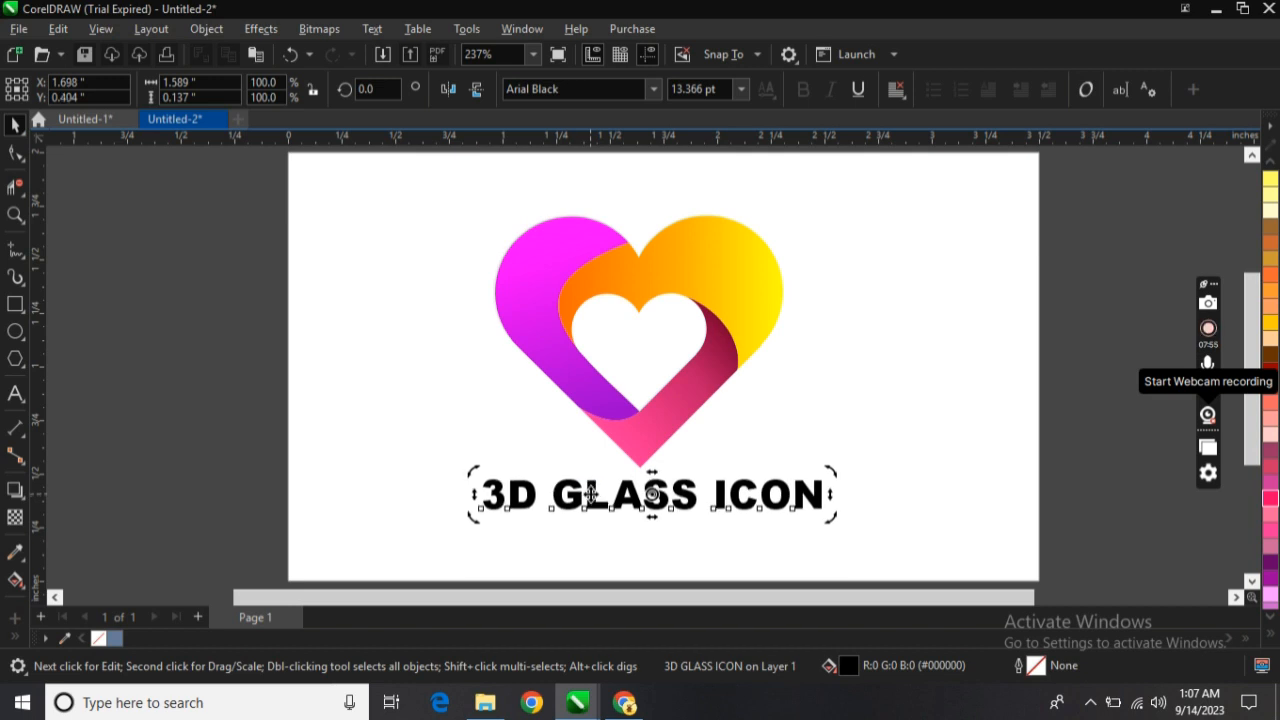
Step: Duplicate the caption, place the copy directly under the original and scale it down to about 9.7 pt
{"action": "key", "text": "ctrl+d"}
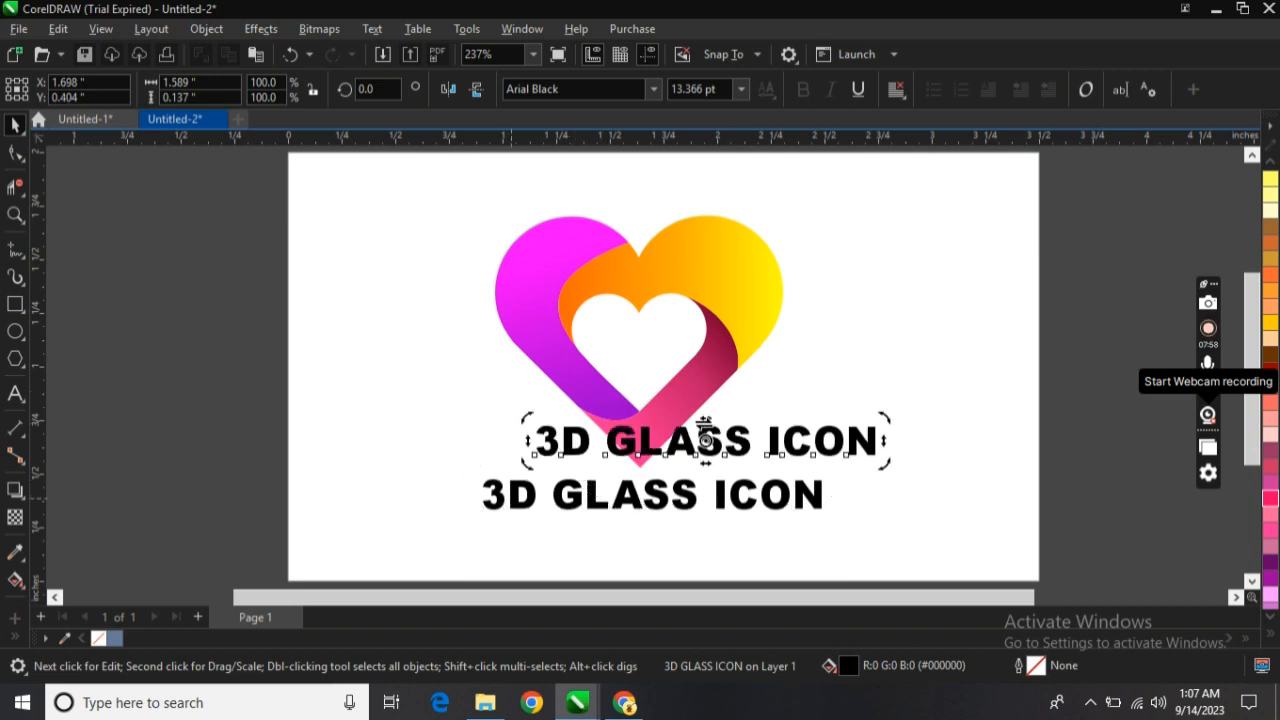
{"action": "left_click_drag", "start_coordinate": [703, 450], "coordinate": [649, 543]}
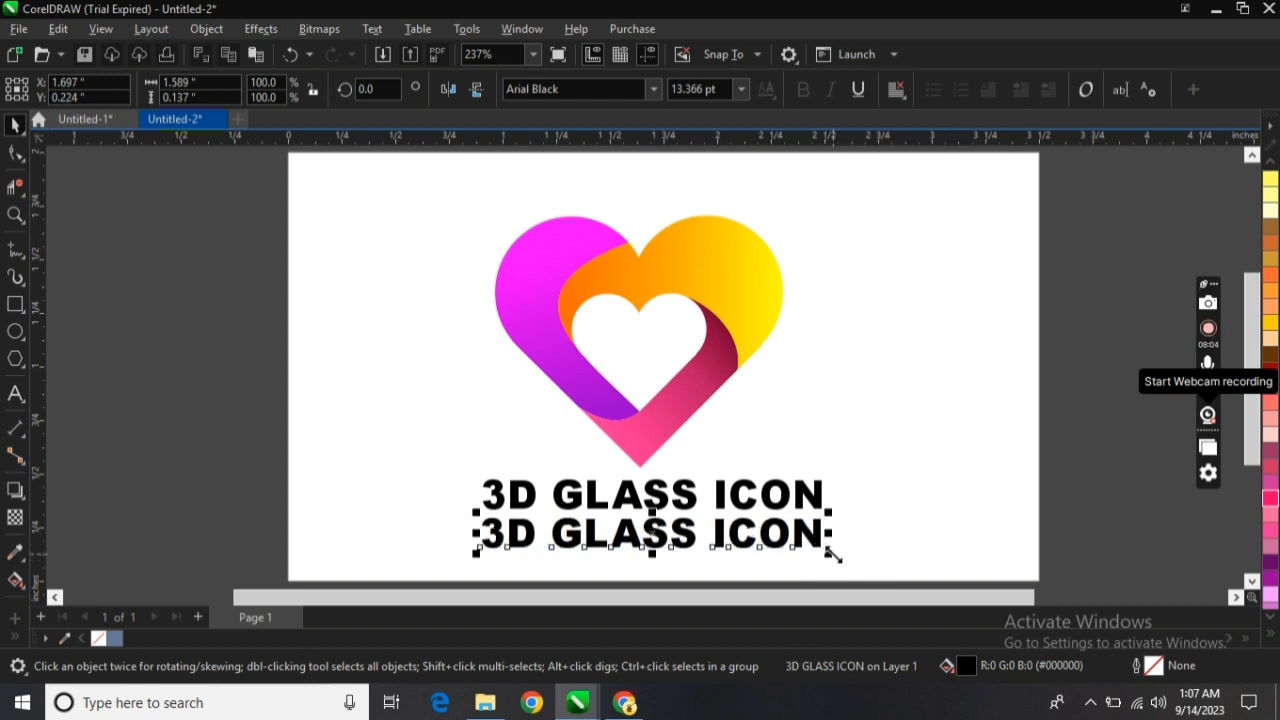
{"action": "left_click_drag", "start_coordinate": [831, 551], "coordinate": [732, 538]}
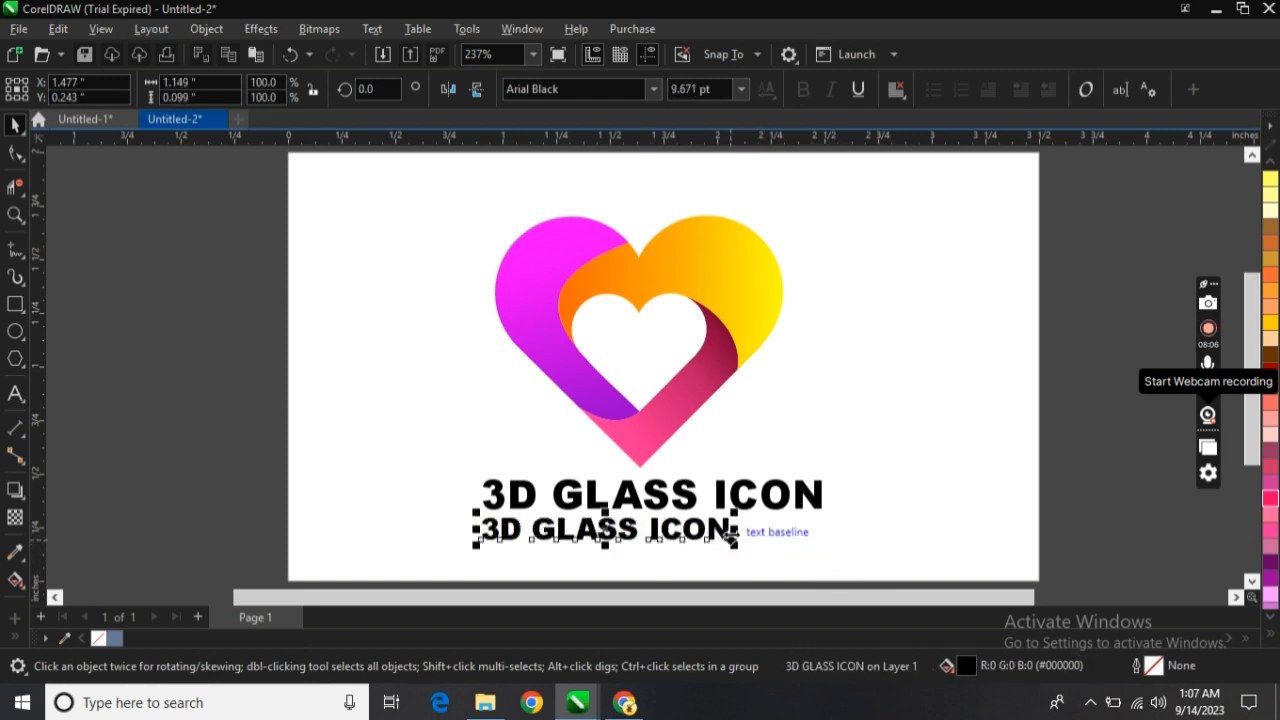
Step: Replace the lower caption's text with the designer's brand name in capitals and shrink it to about 6.6 pt
{"action": "double_click", "coordinate": [728, 533]}
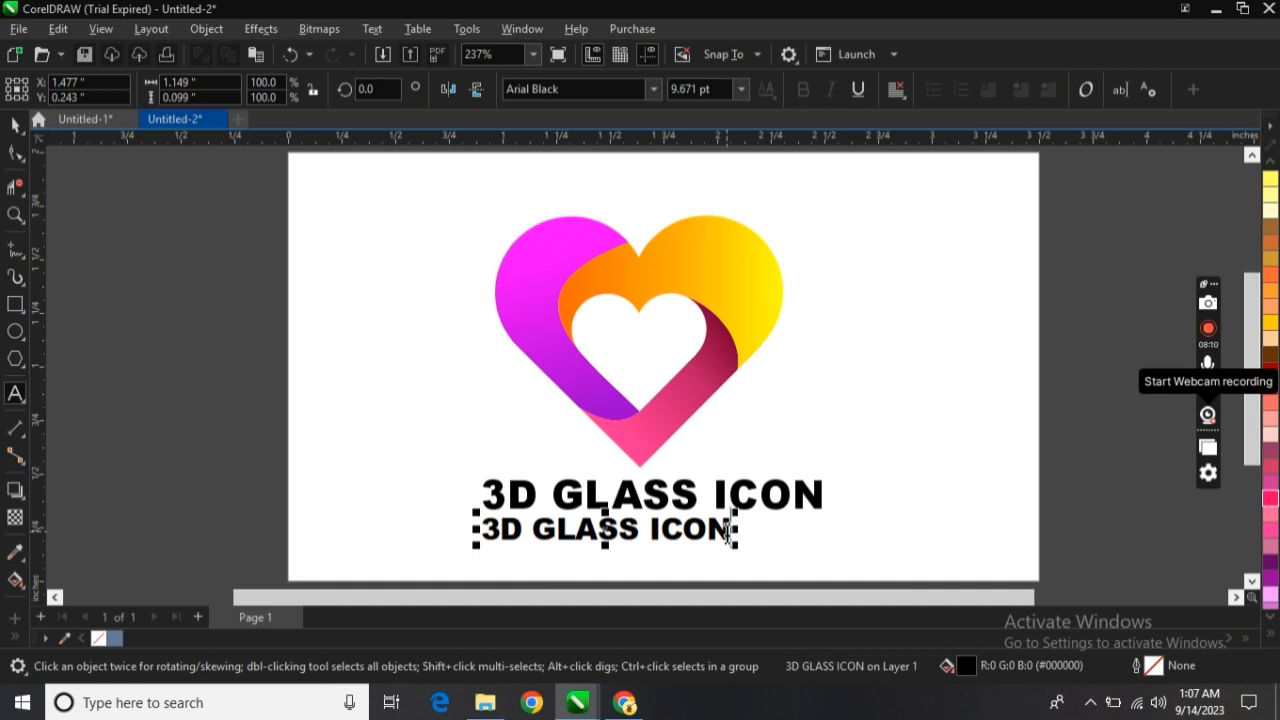
{"action": "key", "text": "BackSpace"}
{"action": "key", "text": "BackSpace"}
{"action": "key", "text": "BackSpace"}
{"action": "key", "text": "BackSpace"}
{"action": "key", "text": "BackSpace"}
{"action": "key", "text": "BackSpace"}
{"action": "key", "text": "BackSpace"}
{"action": "key", "text": "BackSpace"}
{"action": "key", "text": "BackSpace"}
{"action": "key", "text": "BackSpace"}
{"action": "key", "text": "BackSpace"}
{"action": "key", "text": "BackSpace"}
{"action": "key", "text": "BackSpace"}
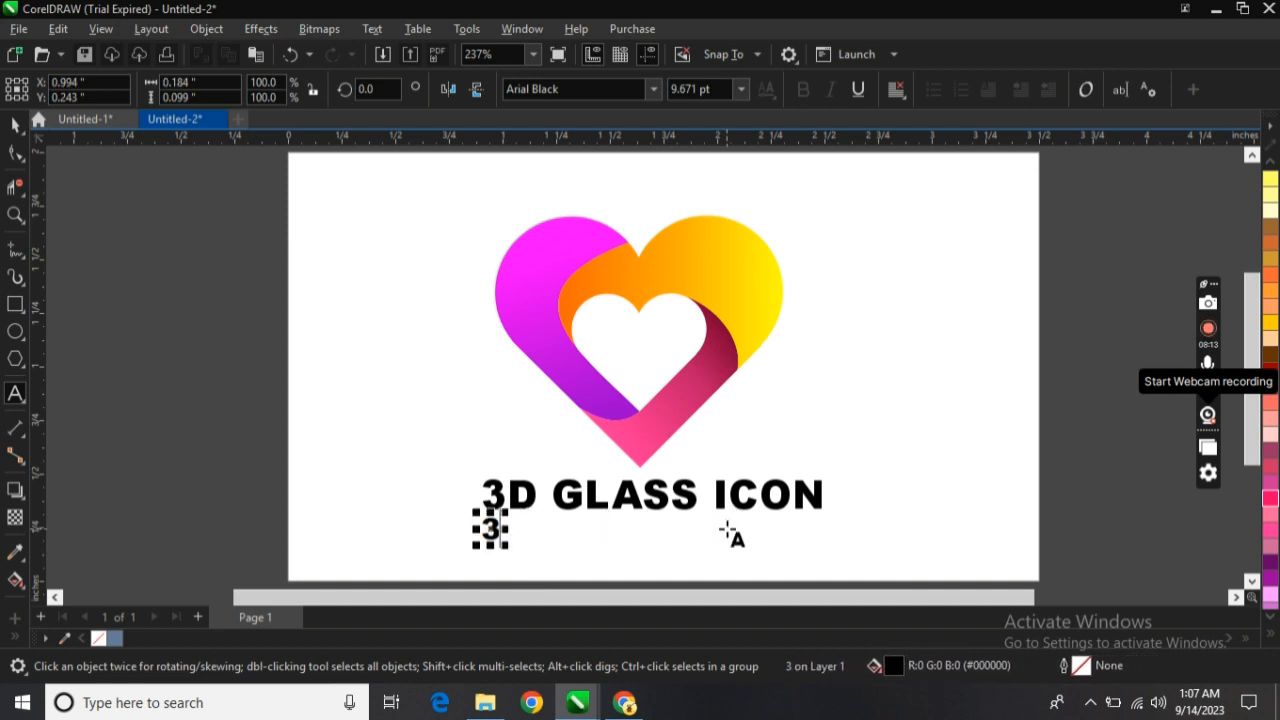
{"action": "type", "text": "AR"}
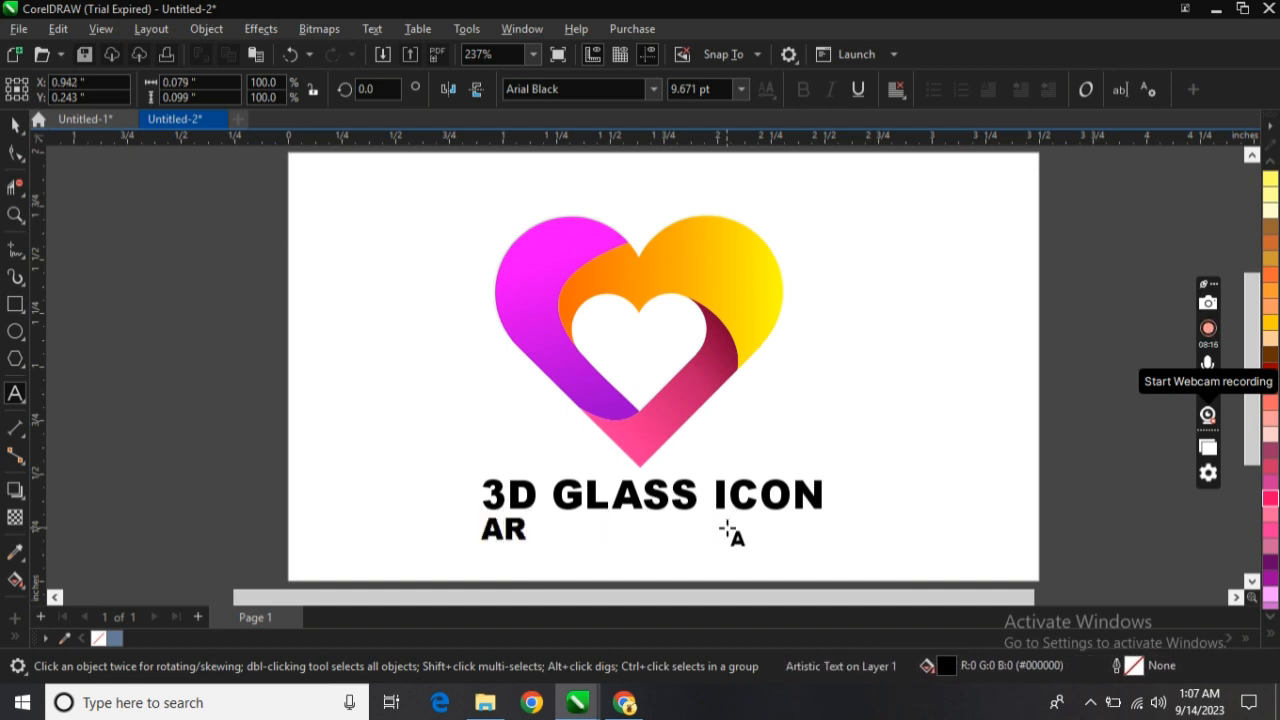
{"action": "type", "text": "_MAS"}
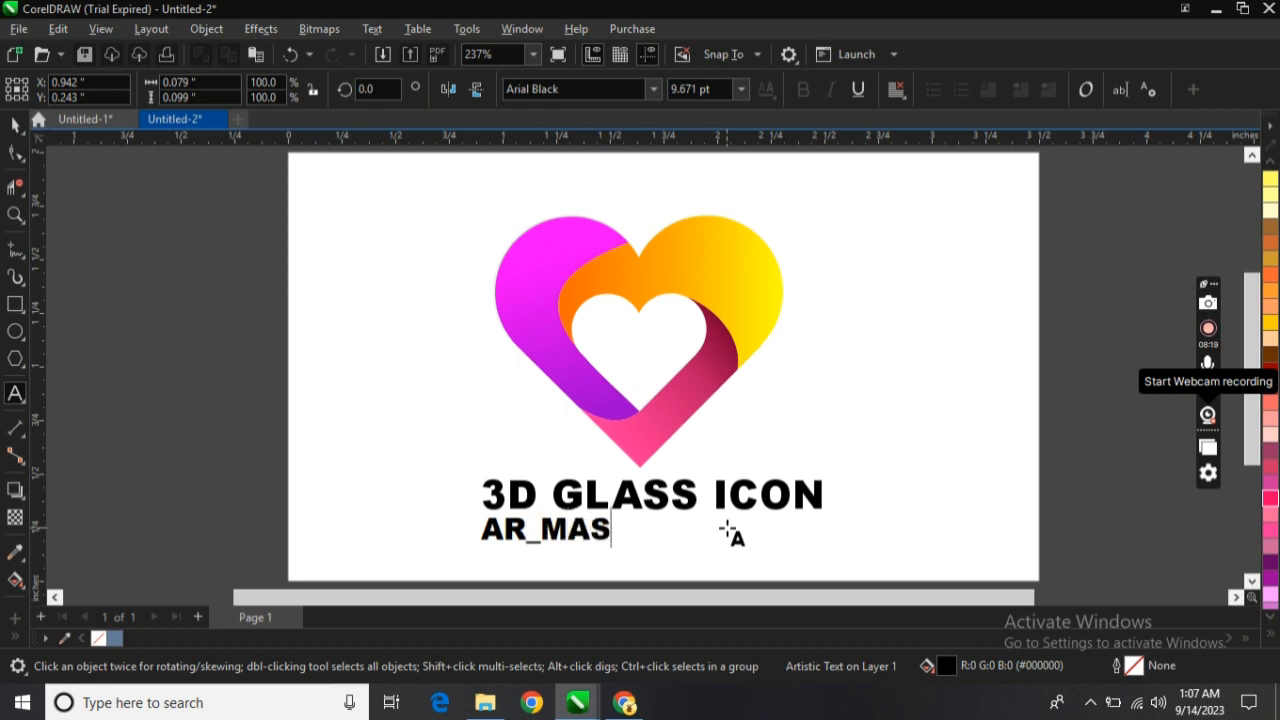
{"action": "type", "text": "OOD_"}
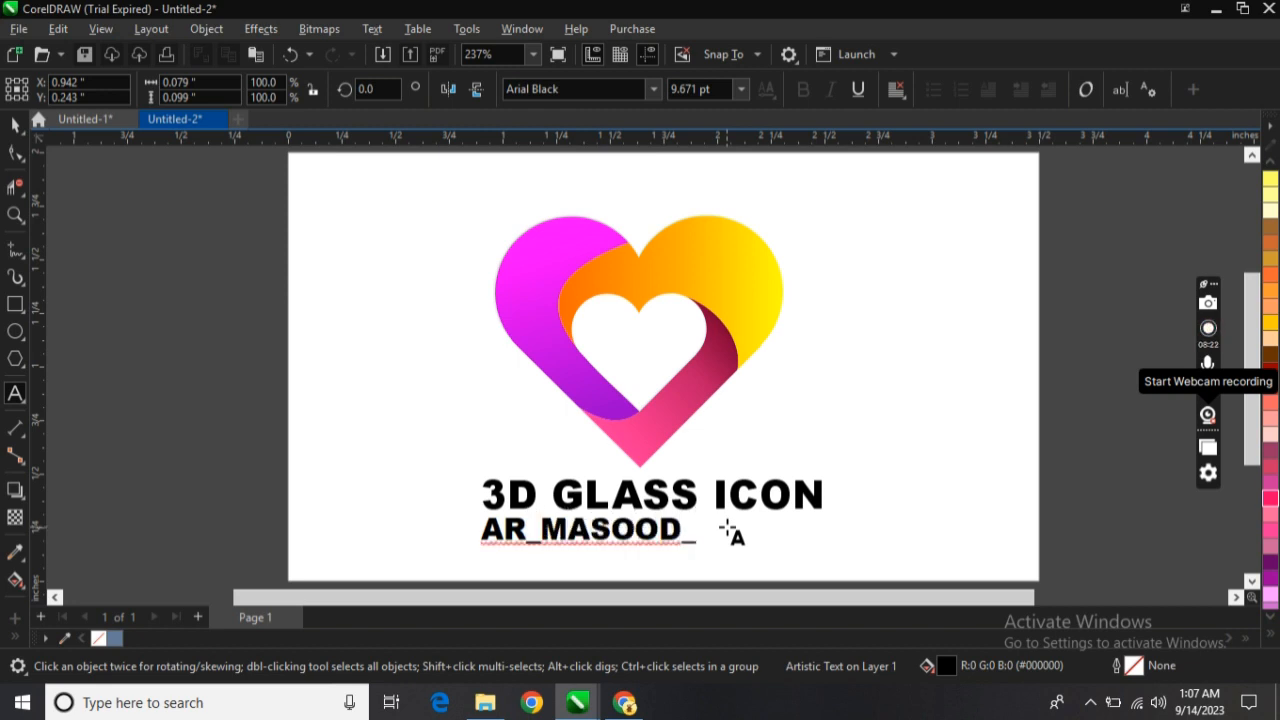
{"action": "type", "text": "GRAPHIC"}
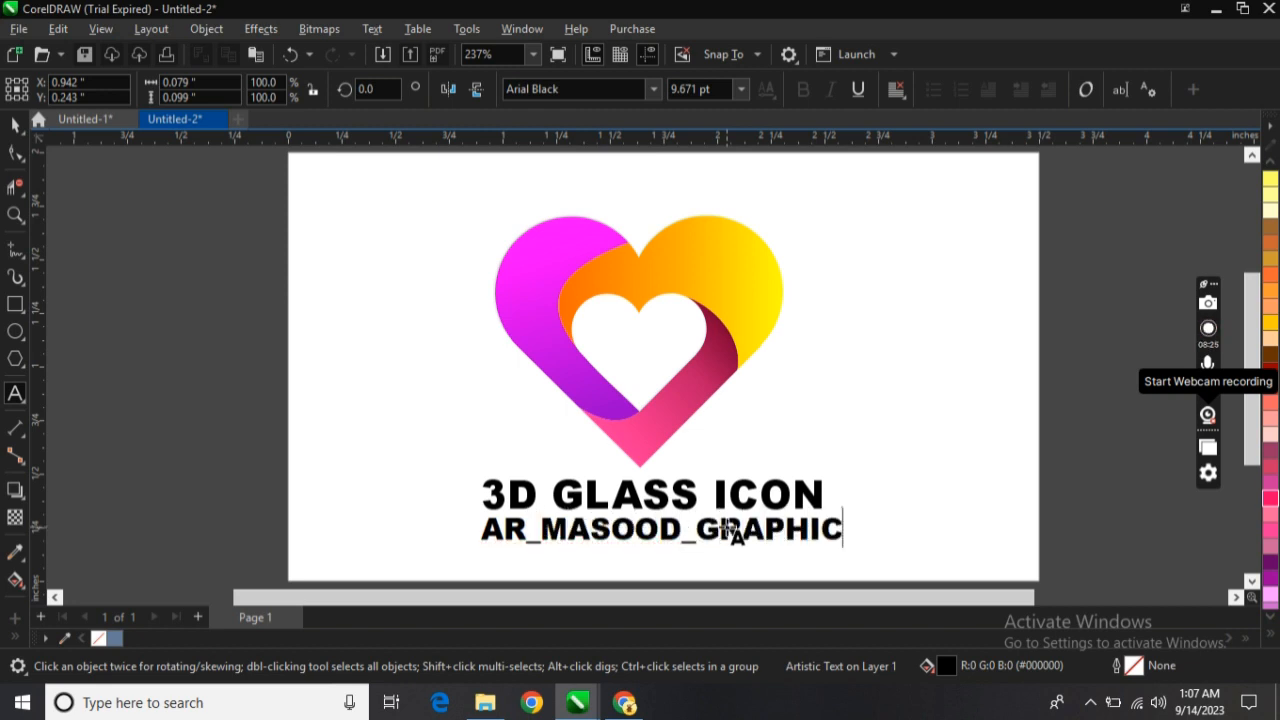
{"action": "type", "text": "S"}
{"action": "key", "text": "Escape"}
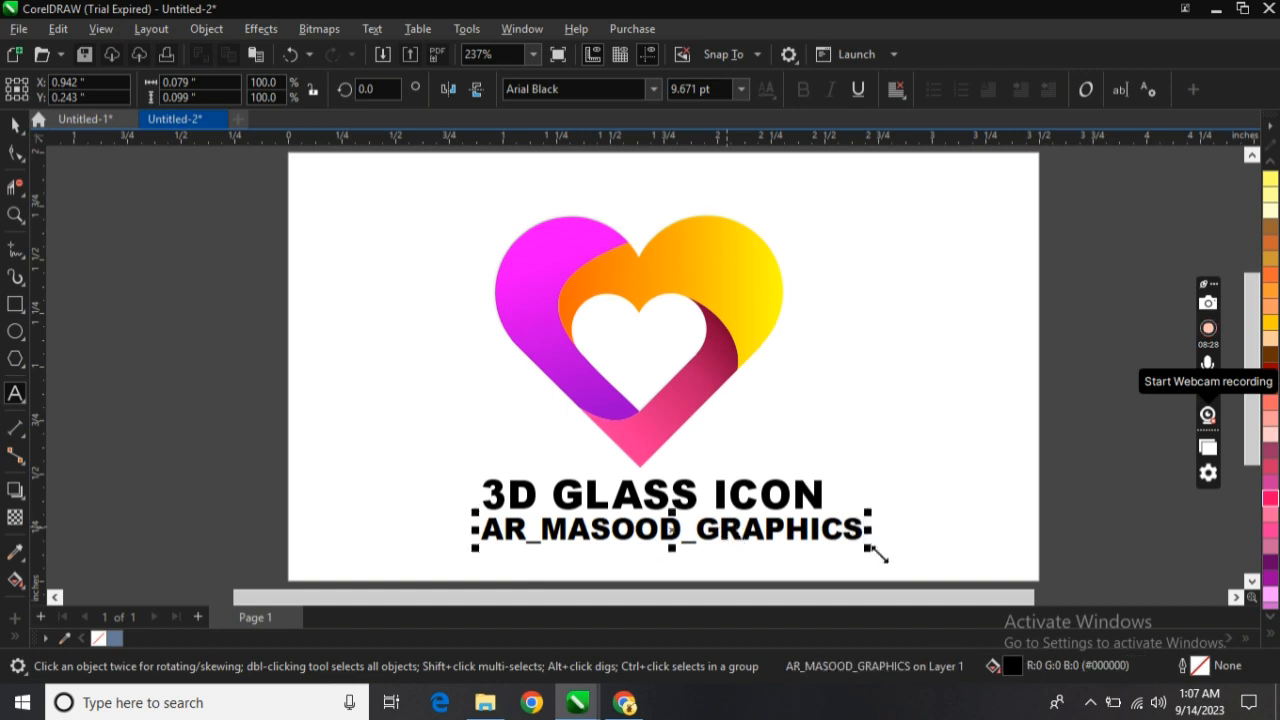
{"action": "left_click_drag", "start_coordinate": [866, 540], "coordinate": [744, 548]}
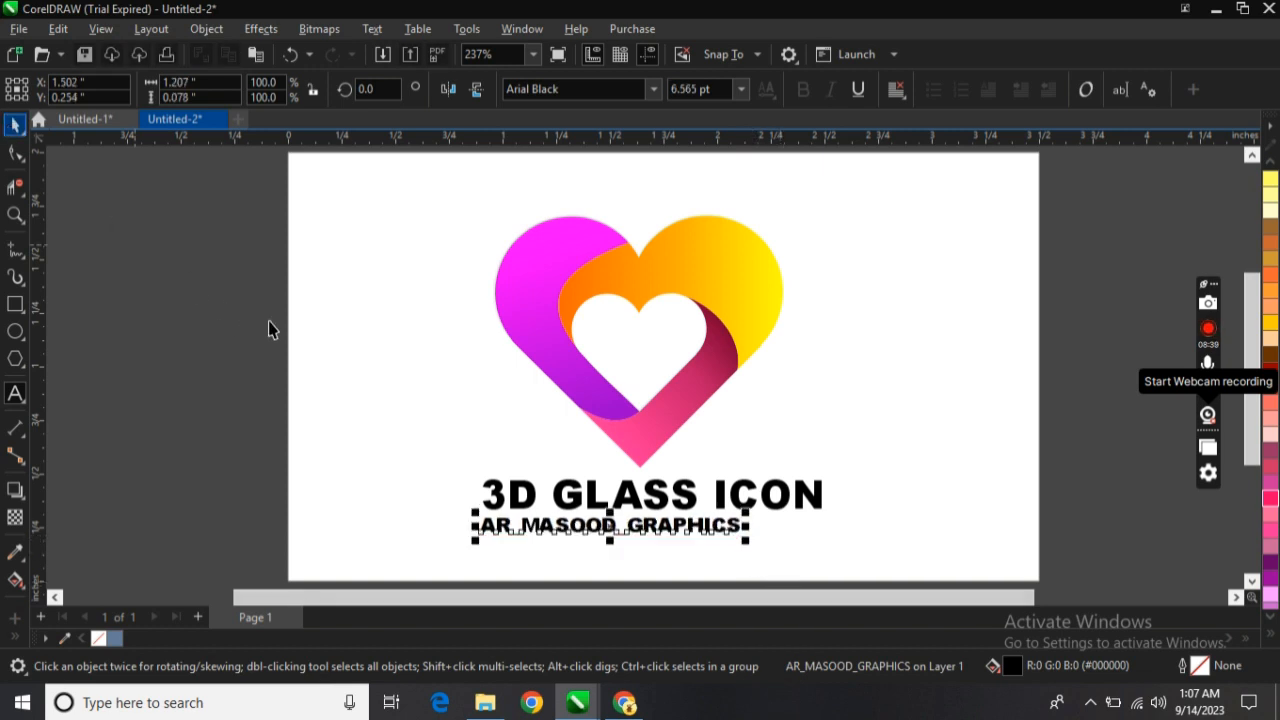
{"action": "left_click", "coordinate": [352, 341]}
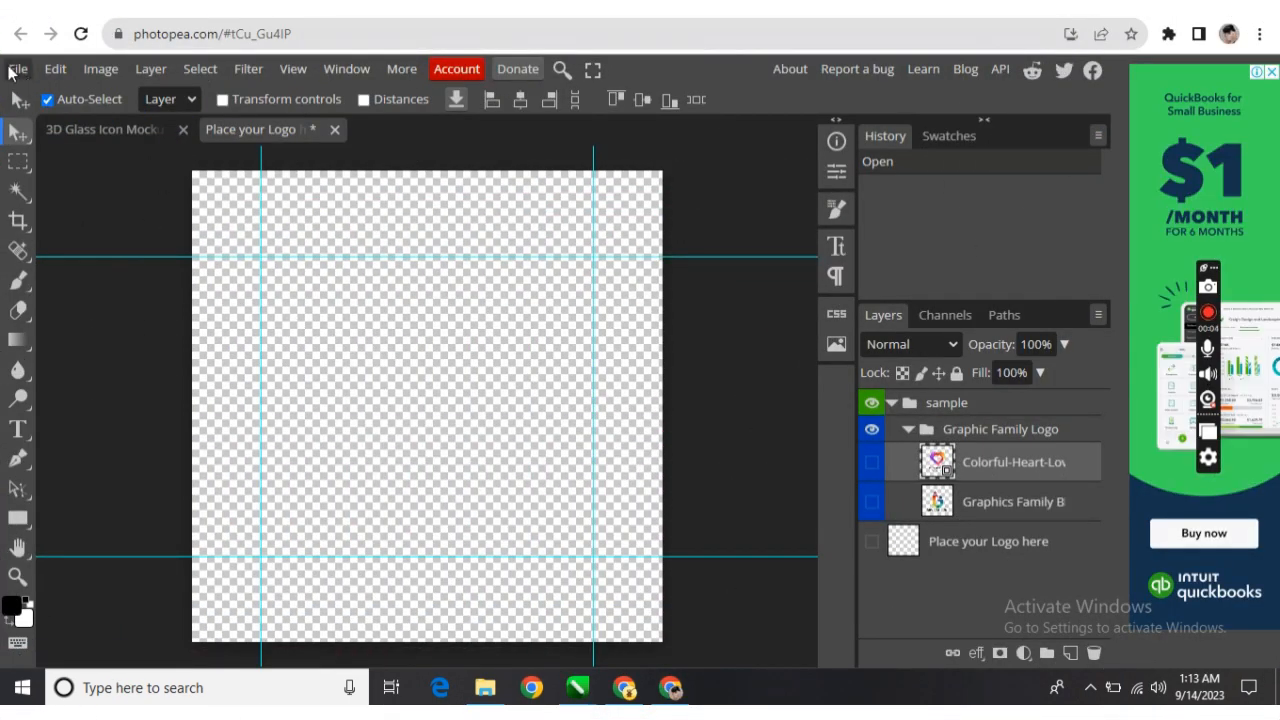
Step: In Photopea, place the AR logo image from the "3D Glass Icon Logo" folder under D:, Movies, LOGO DESIGN VIDEO into the logo placeholder document
{"action": "left_click", "coordinate": [16, 69]}
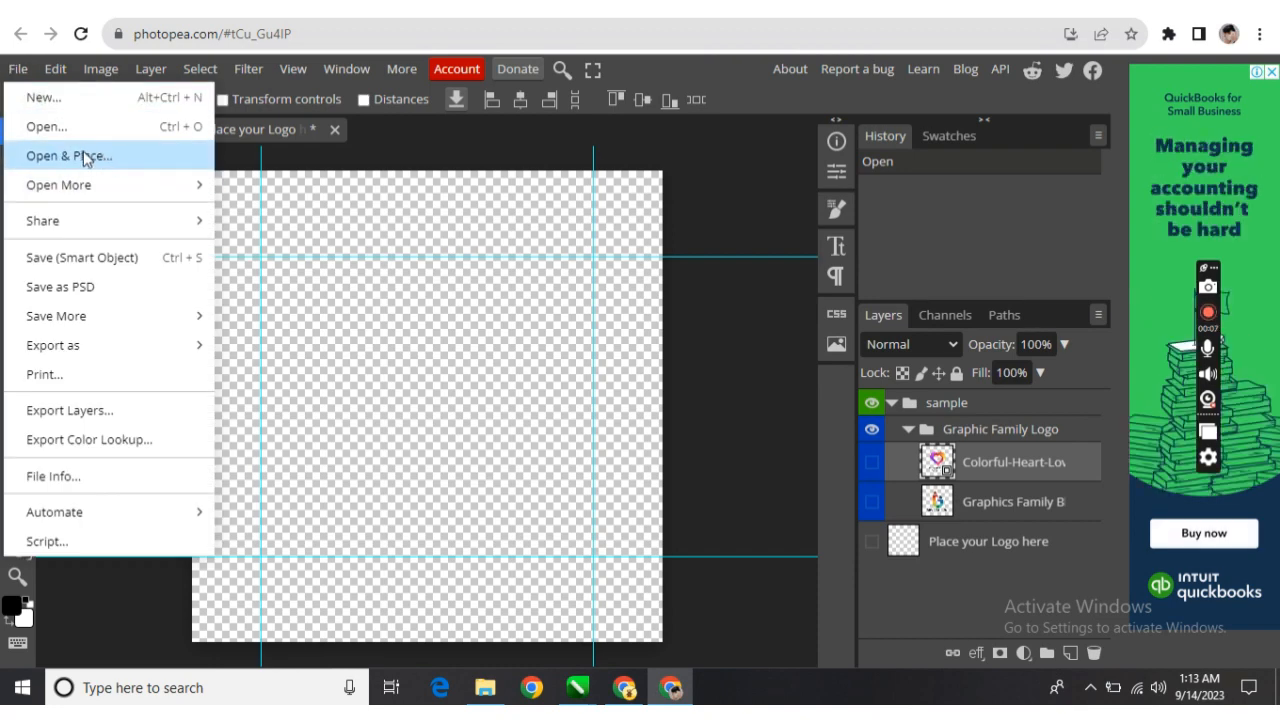
{"action": "left_click", "coordinate": [55, 158]}
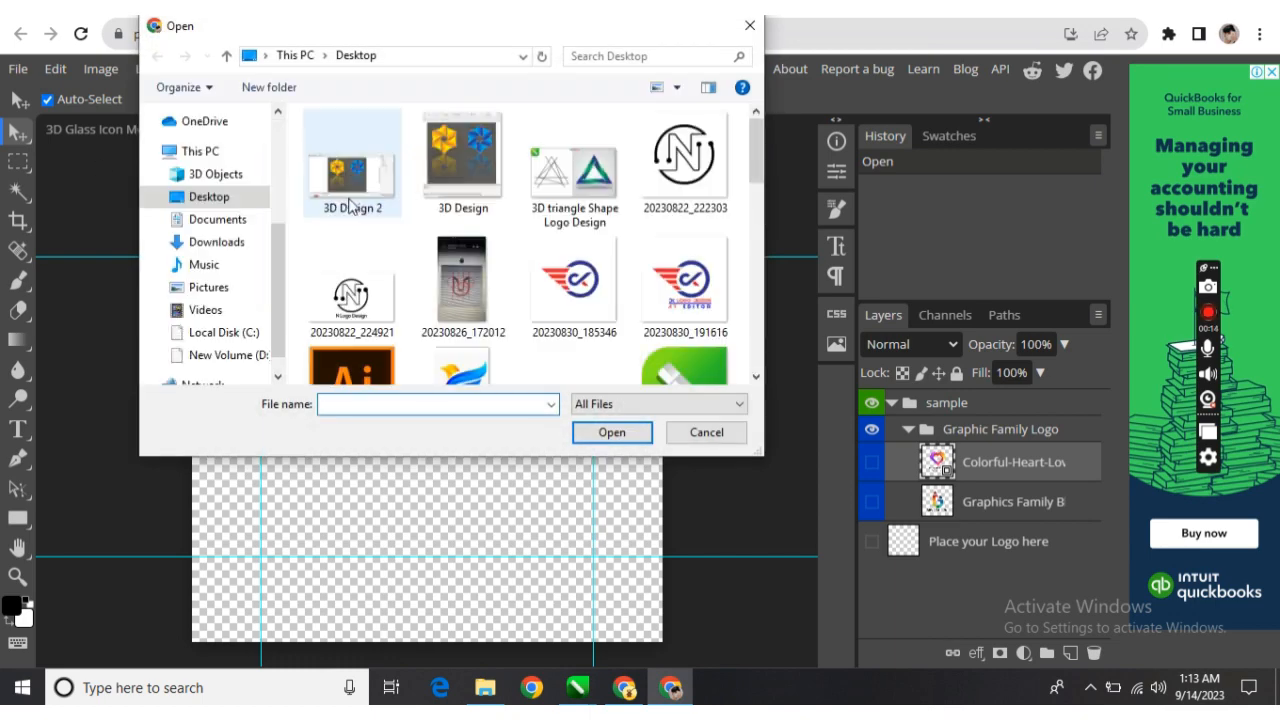
{"action": "scroll", "coordinate": [214, 320], "scroll_direction": "down", "scroll_amount": 1}
{"action": "left_click", "coordinate": [215, 325]}
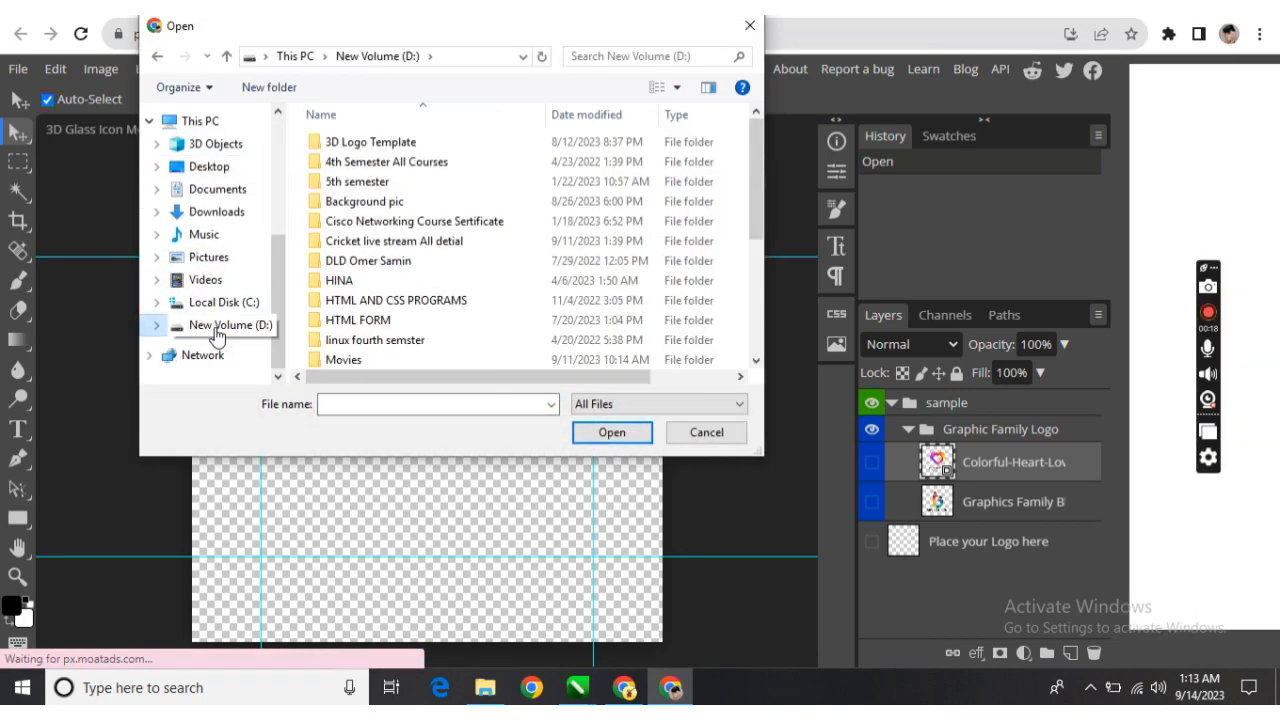
{"action": "scroll", "coordinate": [403, 314], "scroll_direction": "down", "scroll_amount": 5}
{"action": "double_click", "coordinate": [370, 141]}
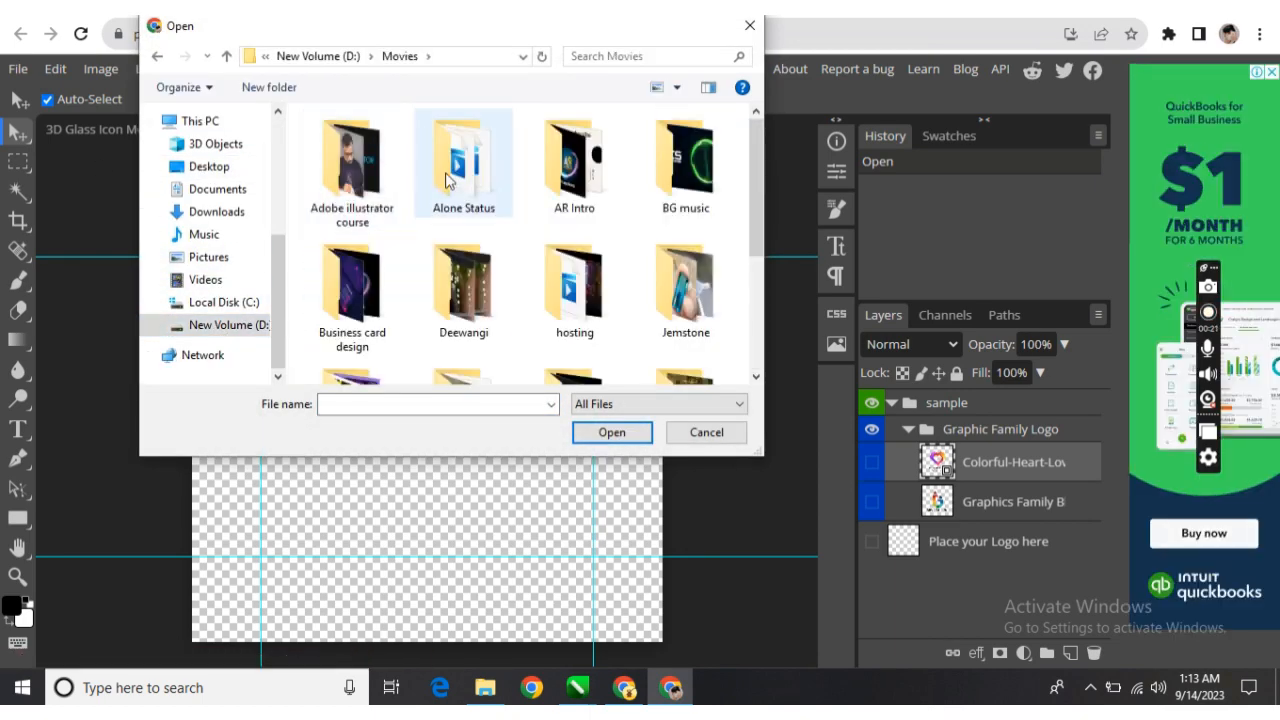
{"action": "scroll", "coordinate": [463, 220], "scroll_direction": "down", "scroll_amount": 3}
{"action": "double_click", "coordinate": [385, 200]}
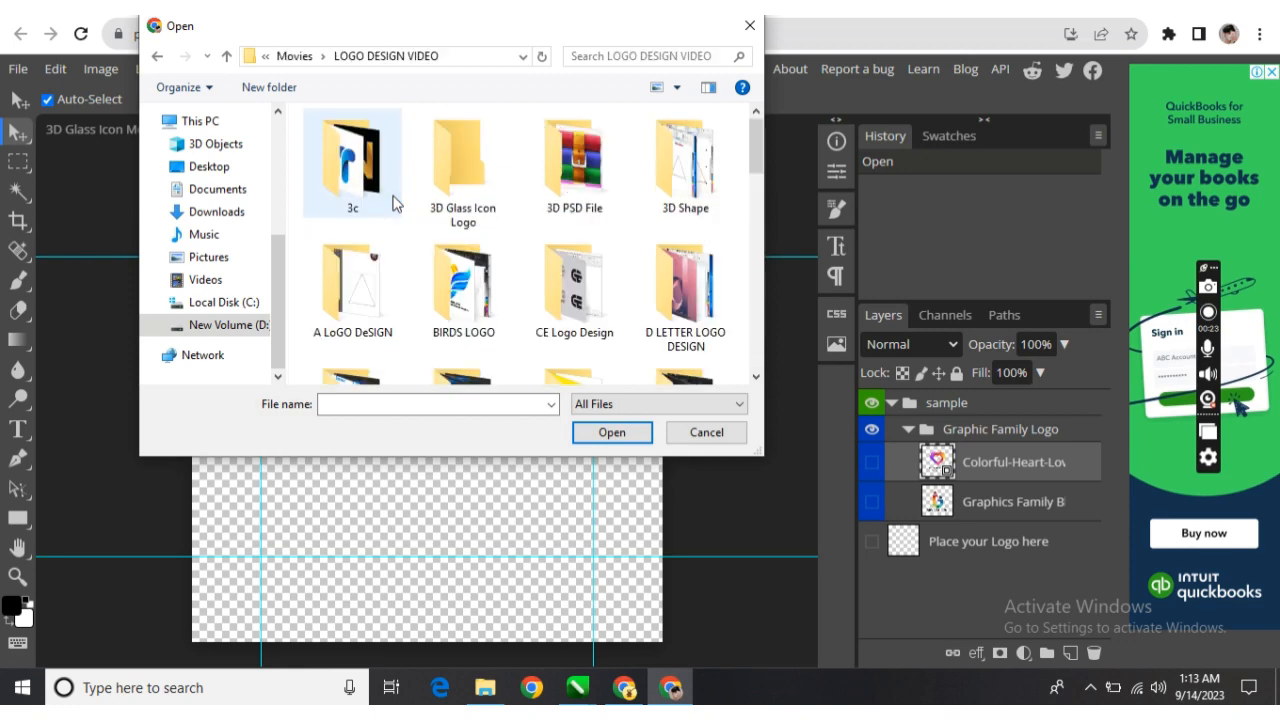
{"action": "double_click", "coordinate": [495, 200]}
{"action": "left_click", "coordinate": [678, 212]}
{"action": "left_click", "coordinate": [610, 432]}
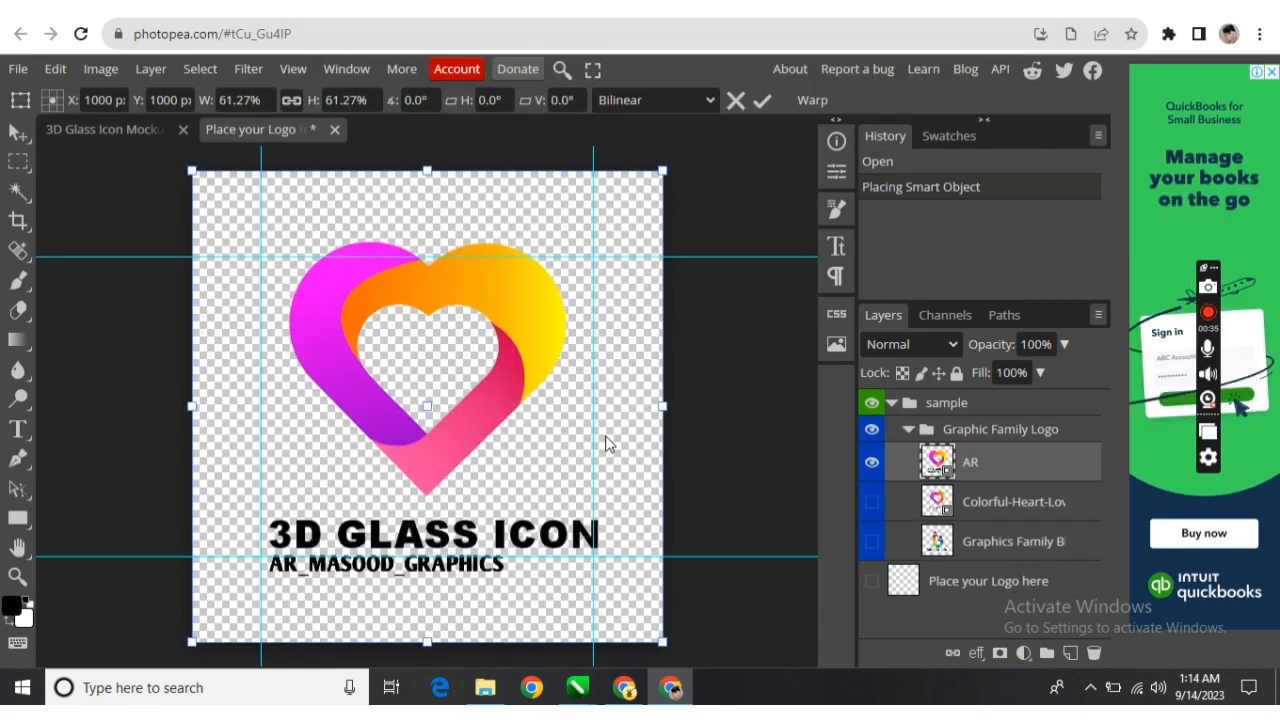
Step: Save the placed logo to the smart object and return to the 3D Glass Icon mockup document
{"action": "left_click", "coordinate": [17, 69]}
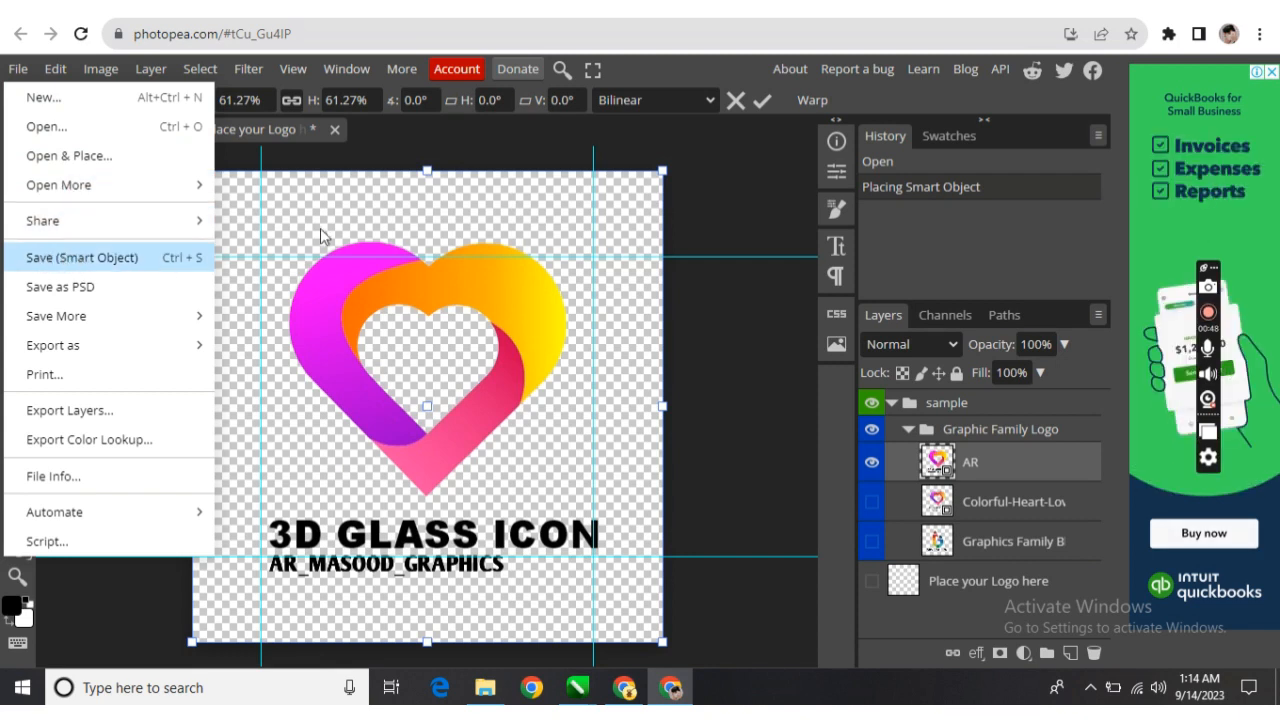
{"action": "key", "text": "ctrl+s"}
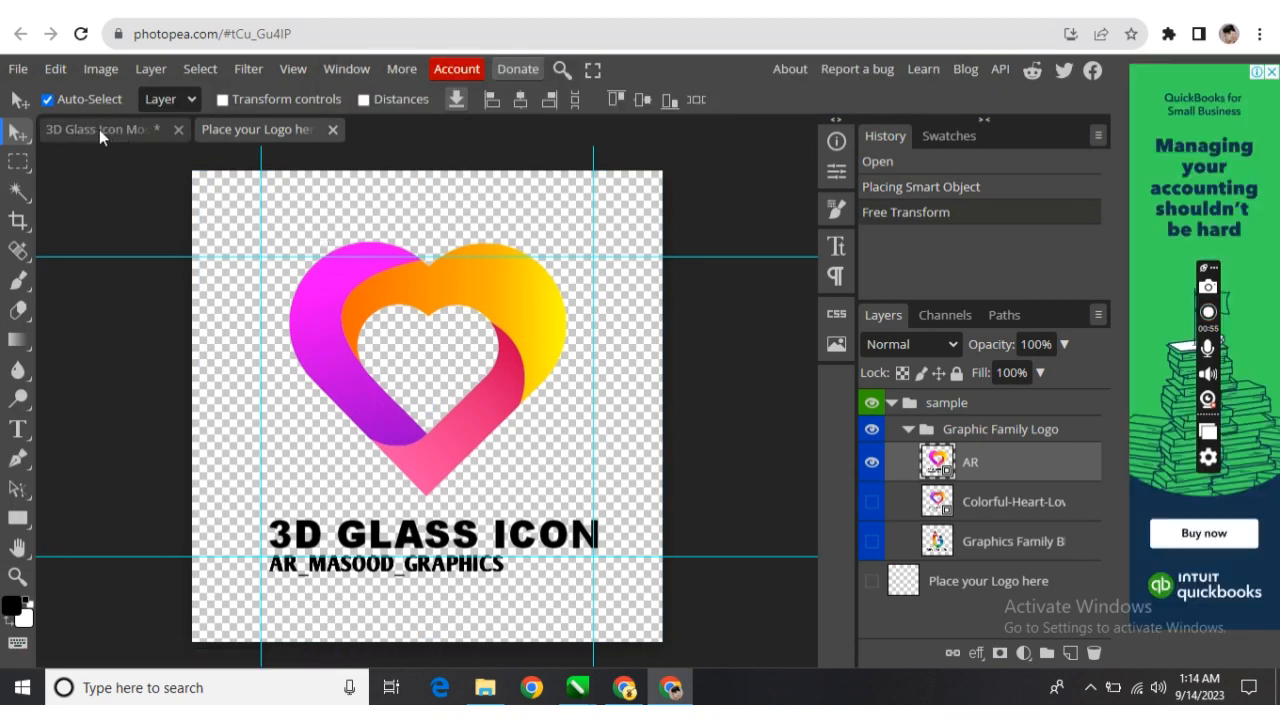
{"action": "left_click", "coordinate": [82, 129]}
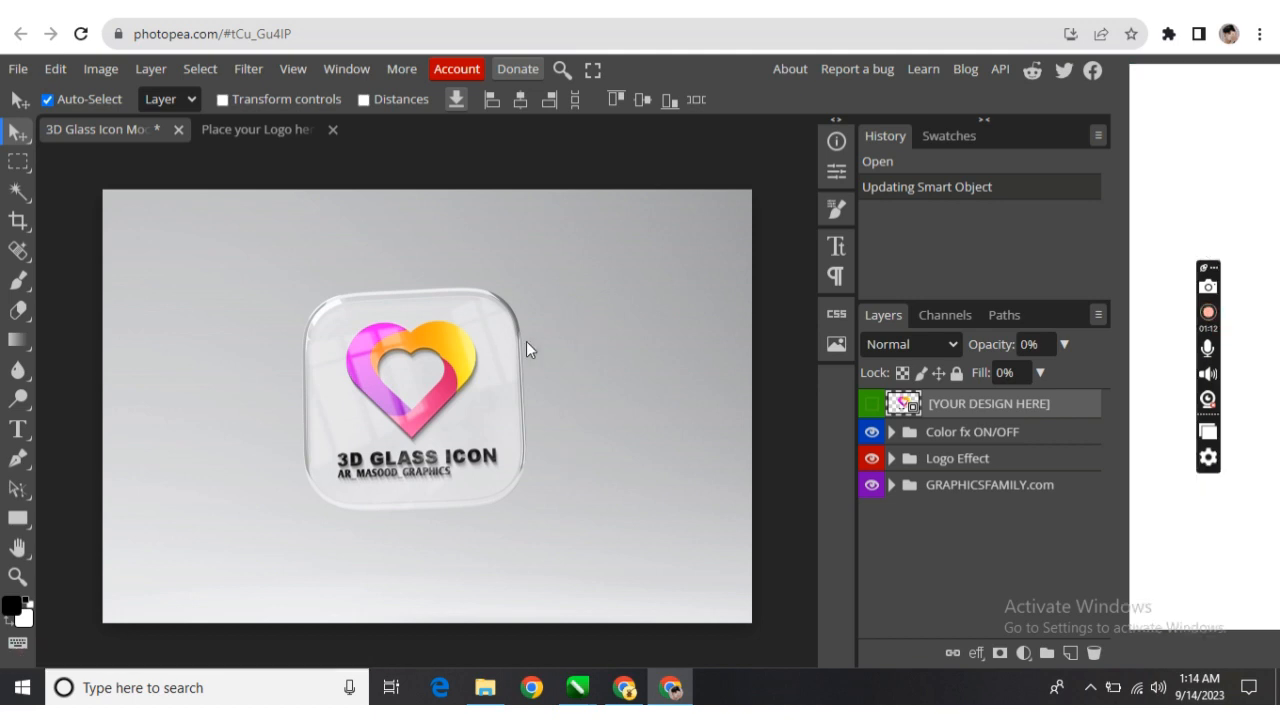
Step: Add a text block on the background above the glass icon reading "Thanks For Watching" with "Like" on the second line
{"action": "left_click", "coordinate": [18, 429]}
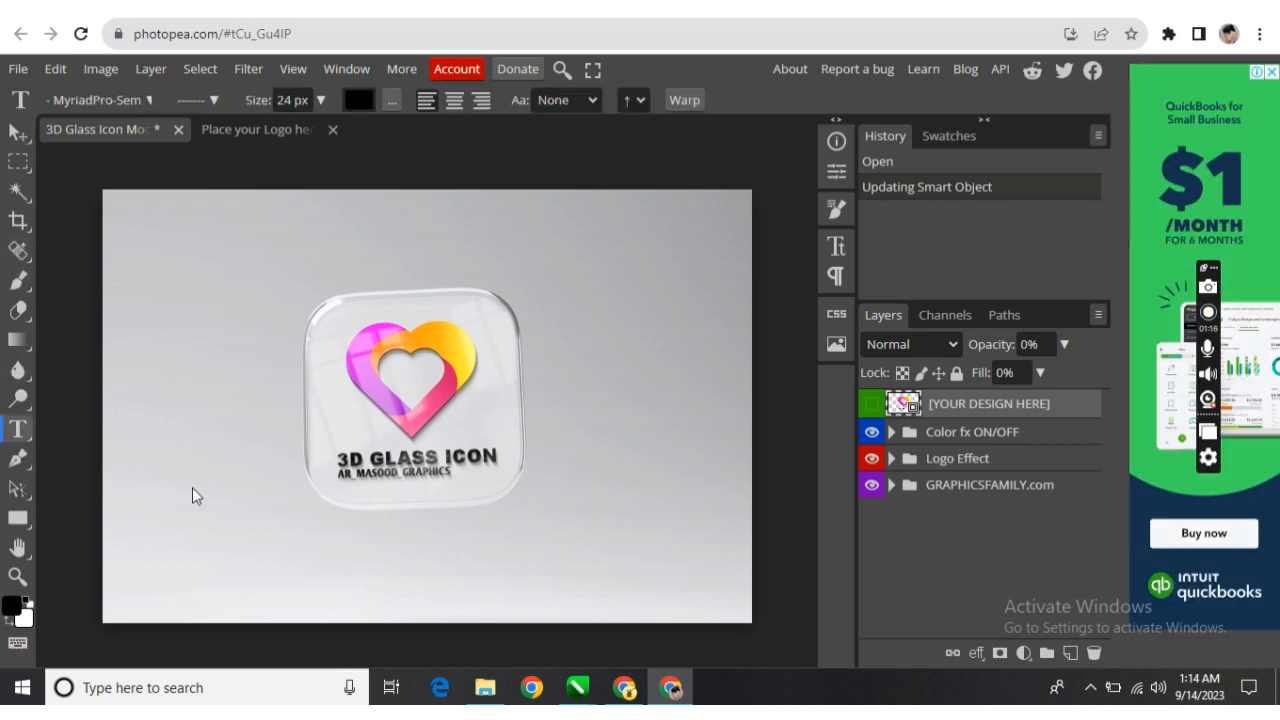
{"action": "left_click", "coordinate": [209, 248]}
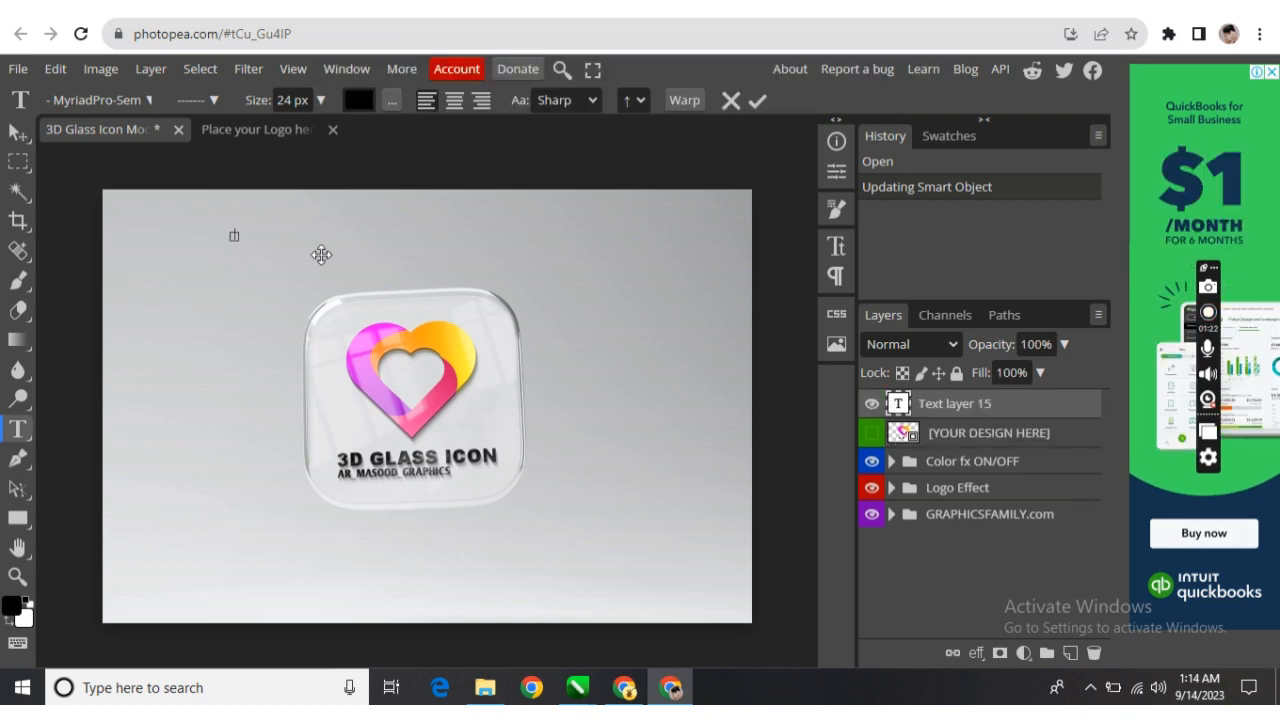
{"action": "type", "text": "TH"}
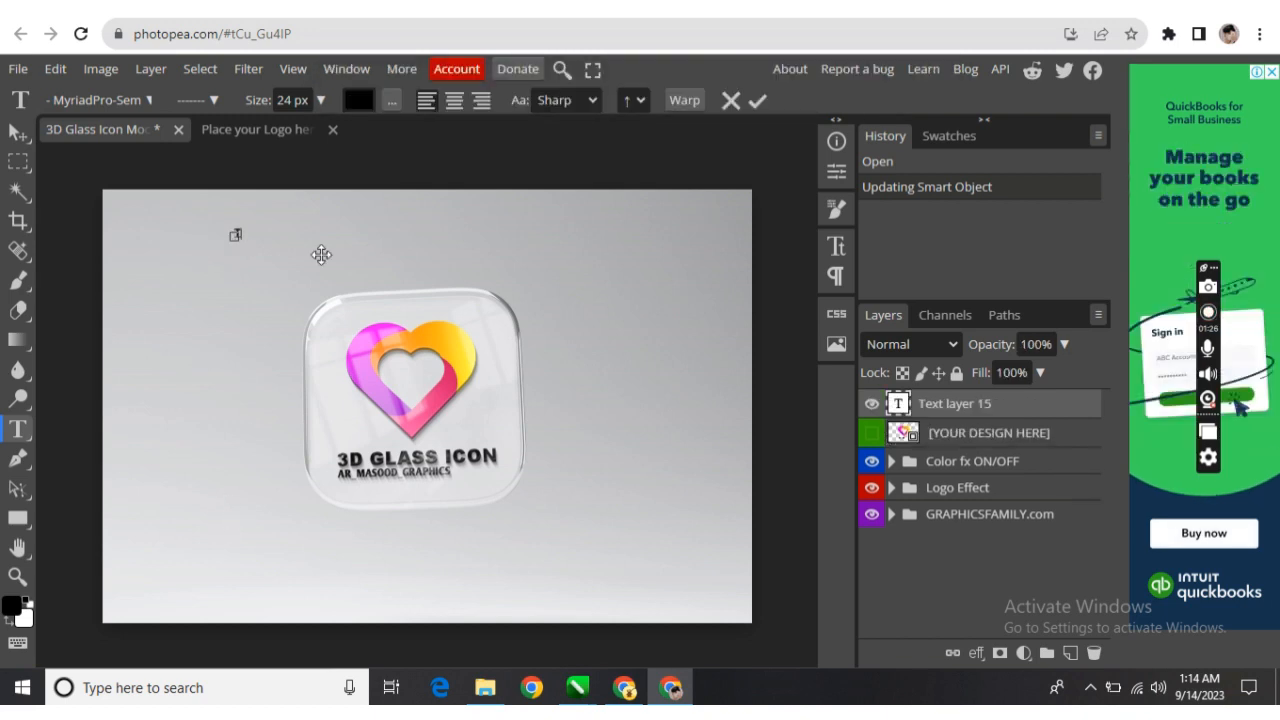
{"action": "type", "text": "anks For"}
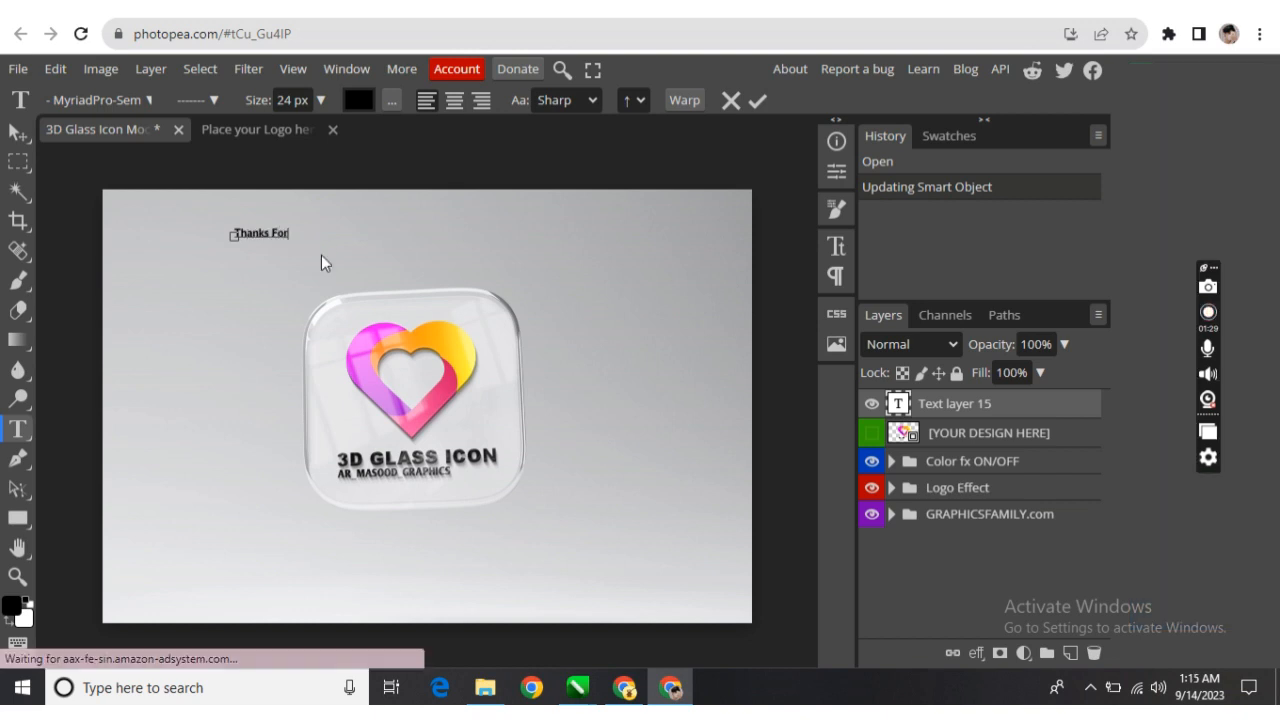
{"action": "type", "text": " Wat"}
{"action": "key", "text": "BackSpace"}
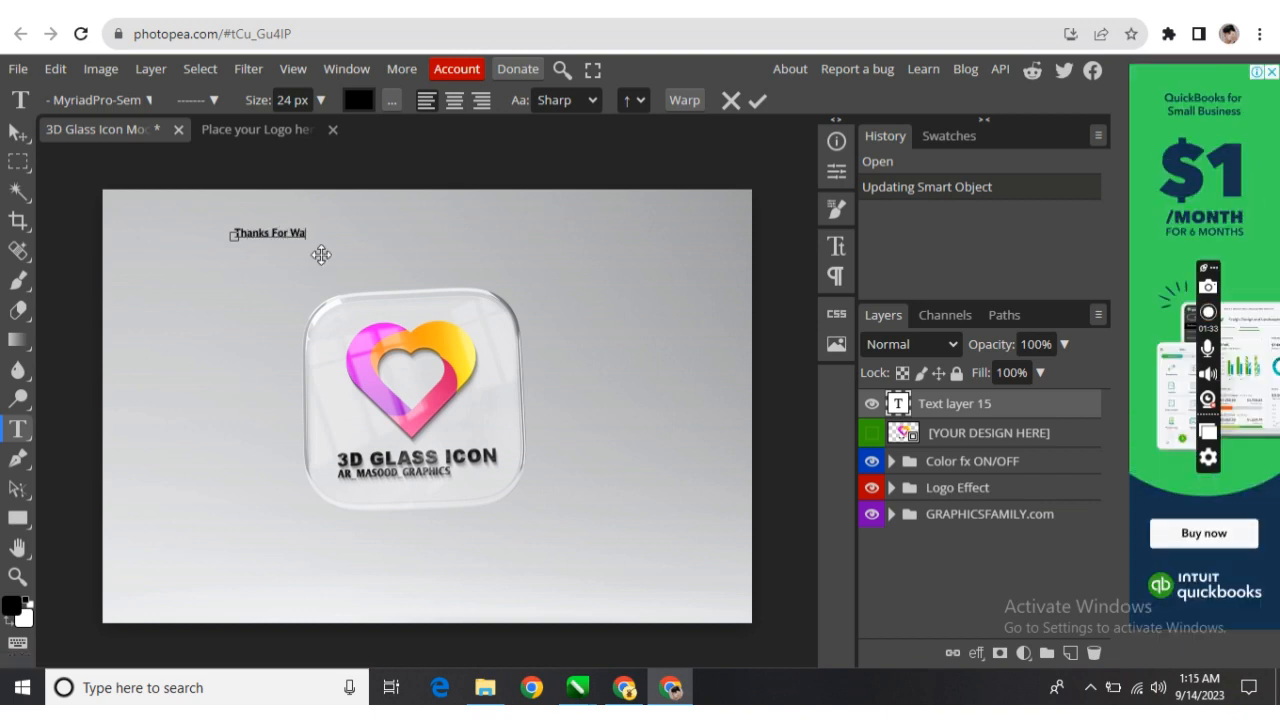
{"action": "type", "text": "tching Lik"}
{"action": "type", "text": "e "}
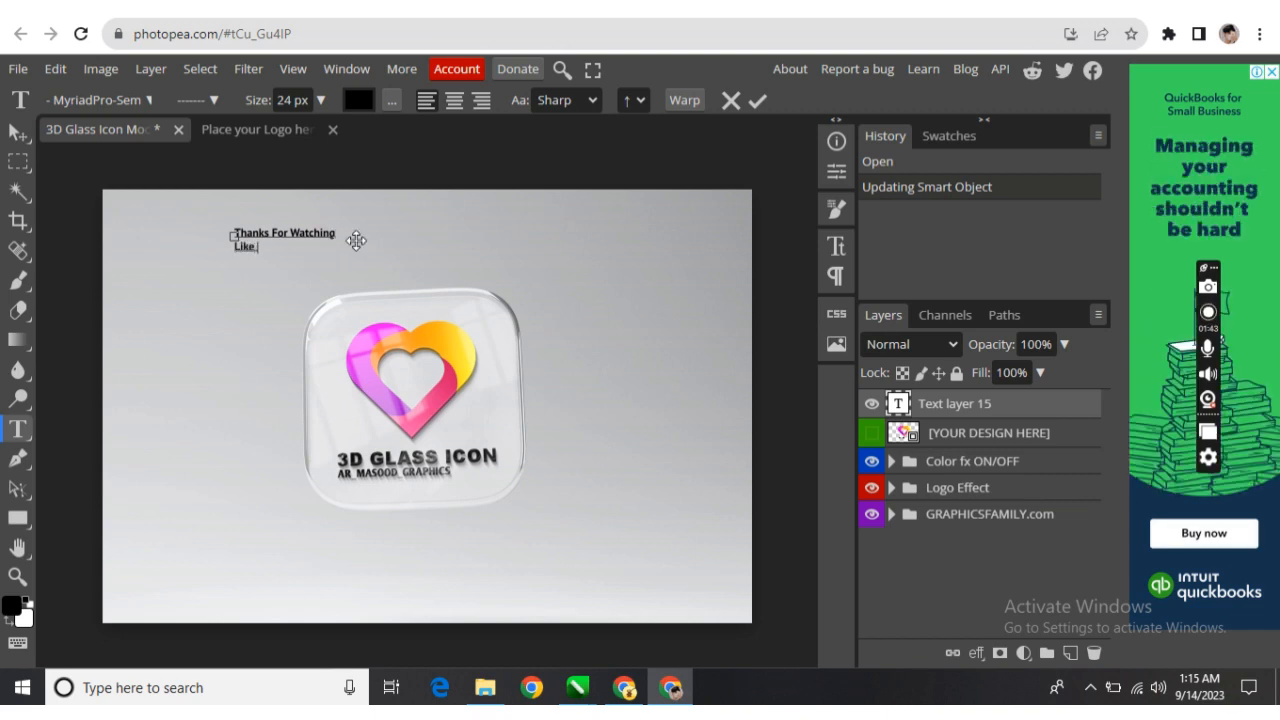
Step: Continue the text block with the lines "Share" and "Subscribe my Channel", finish text editing and switch to the Move tool
{"action": "type", "text": "Sha"}
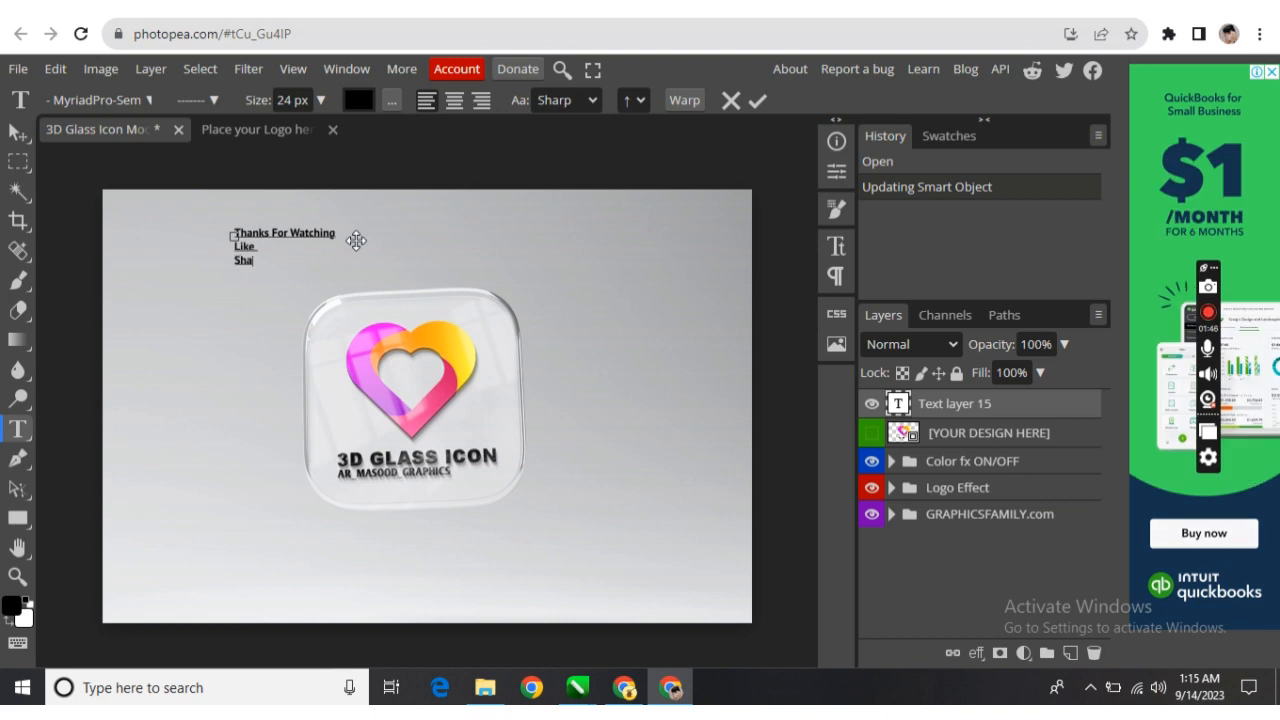
{"action": "type", "text": "re"}
{"action": "key", "text": "Return"}
{"action": "type", "text": "S"}
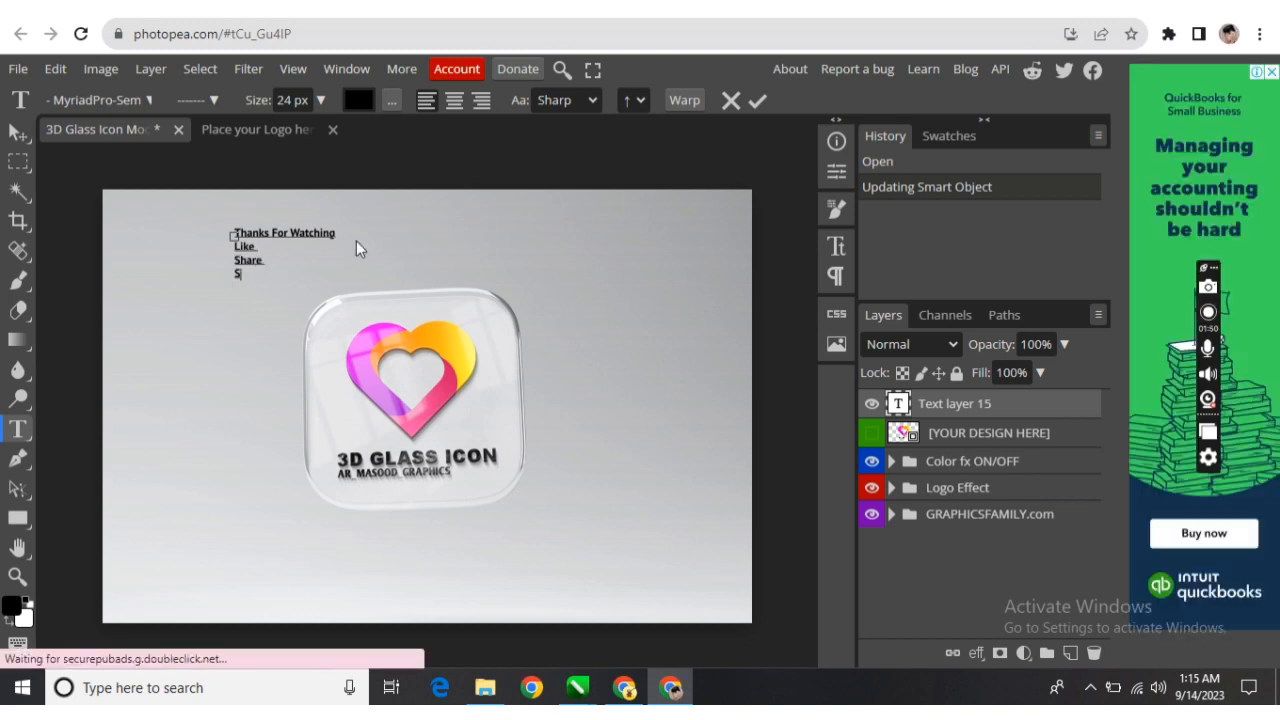
{"action": "type", "text": "ubsc"}
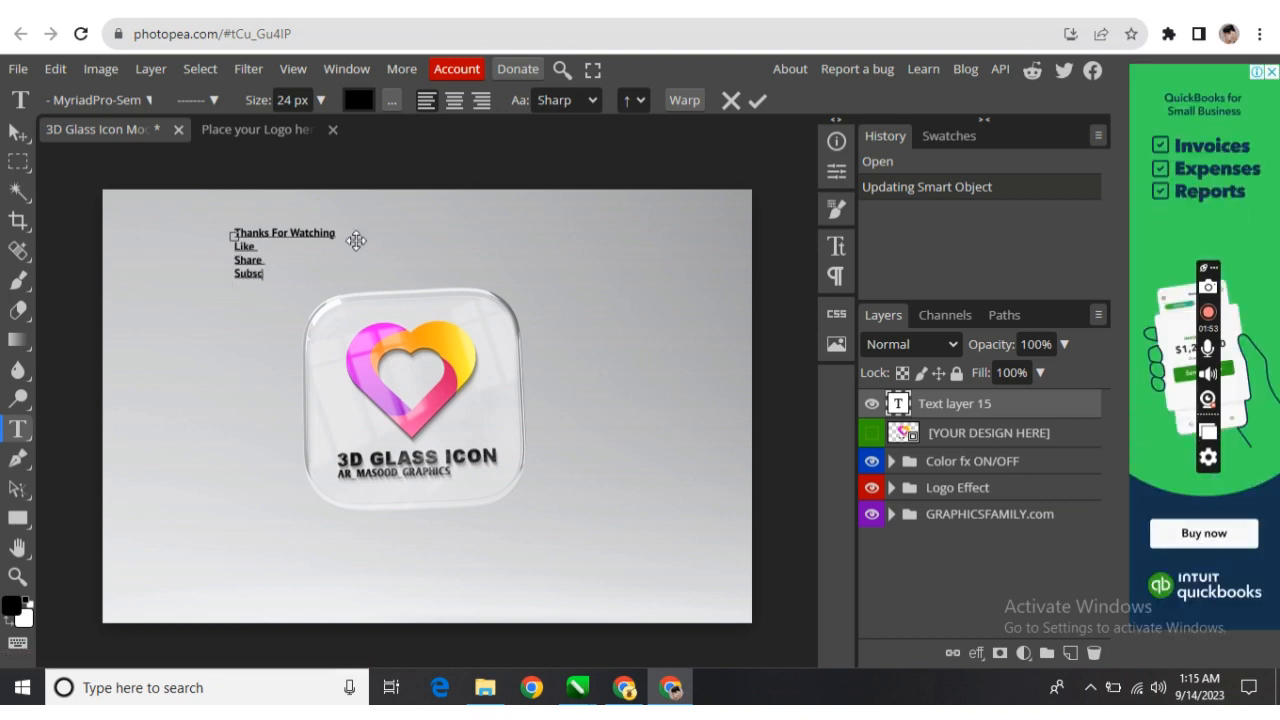
{"action": "type", "text": "ribe m"}
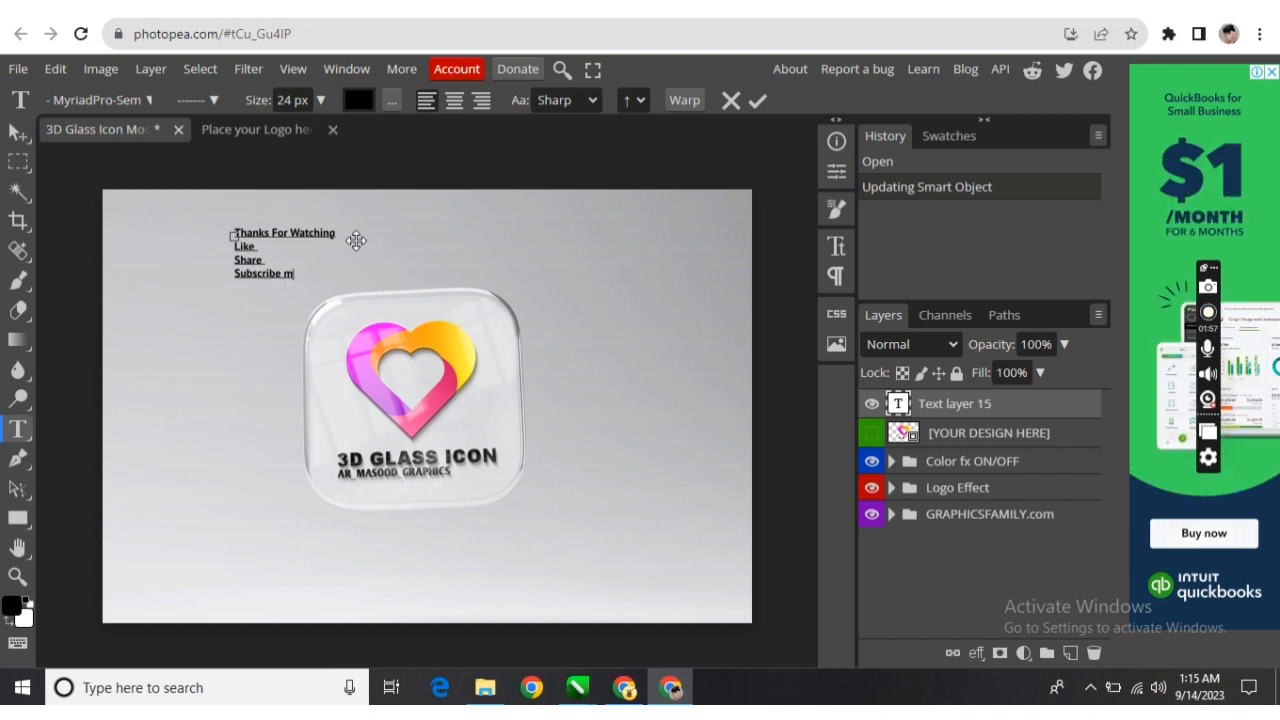
{"action": "type", "text": "y Ca"}
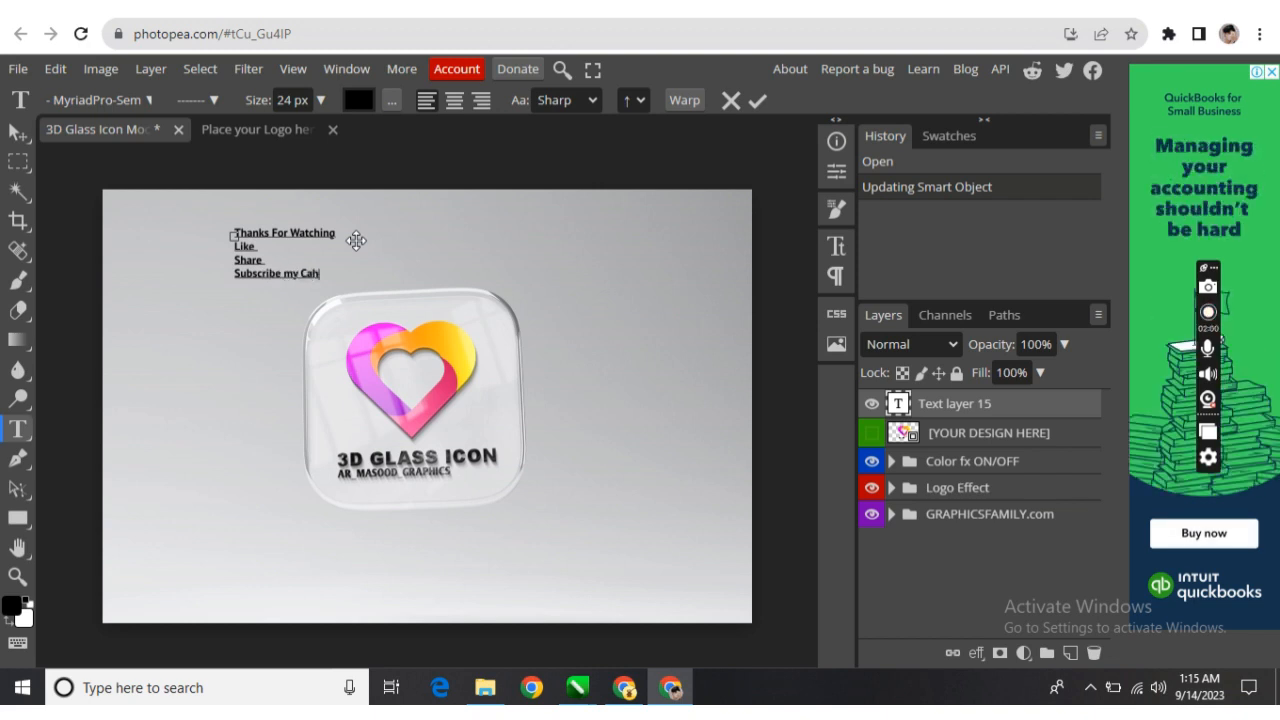
{"action": "key", "text": "BackSpace"}
{"action": "type", "text": "hanne"}
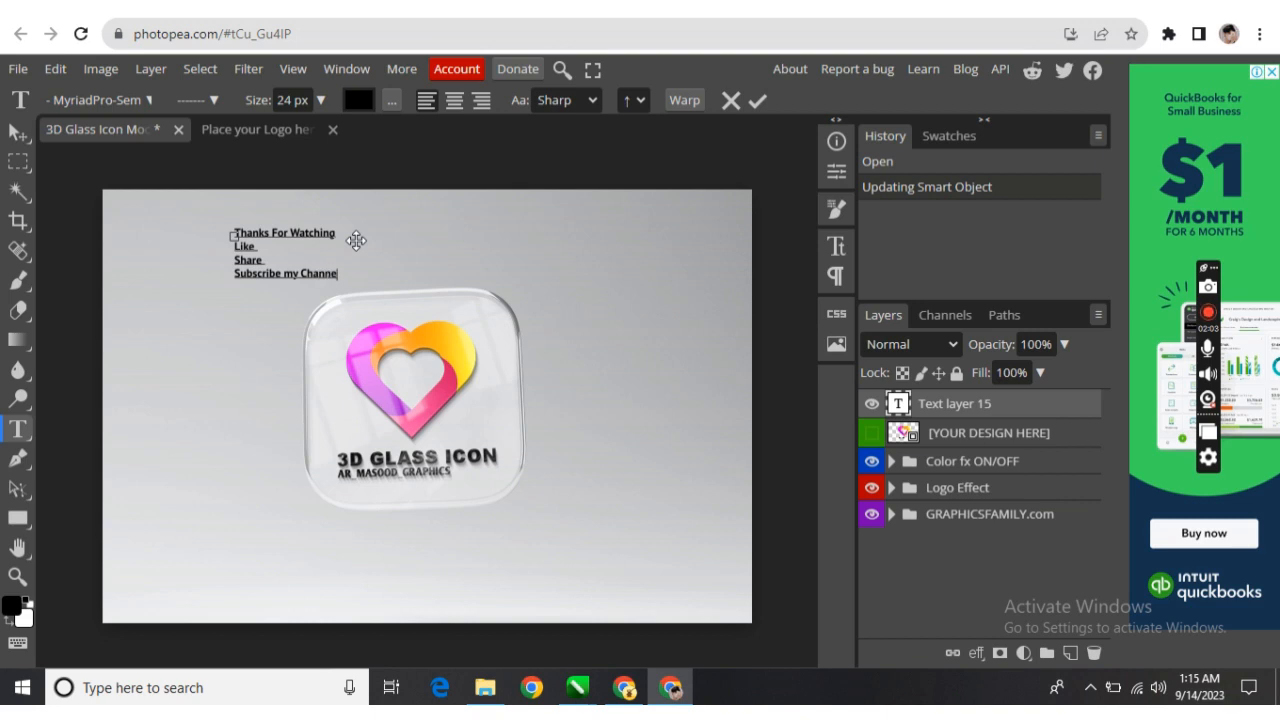
{"action": "type", "text": "l"}
{"action": "key", "text": "Escape"}
{"action": "key", "text": "v"}
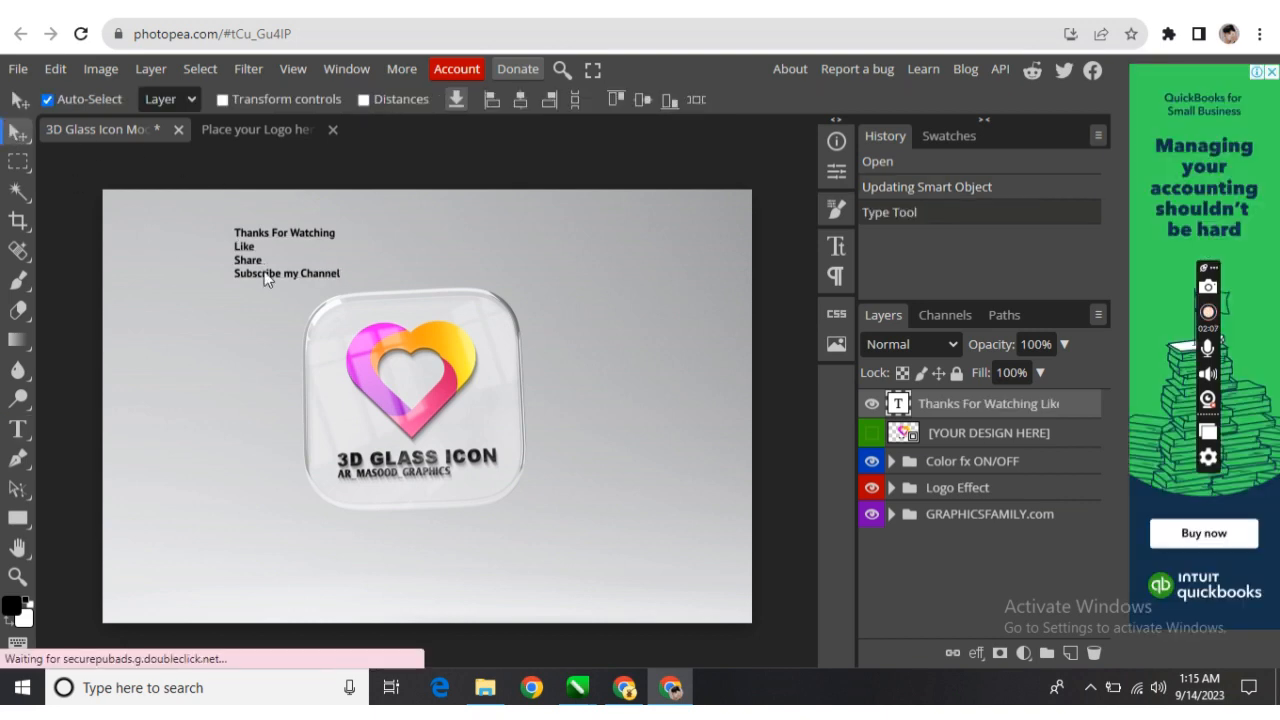